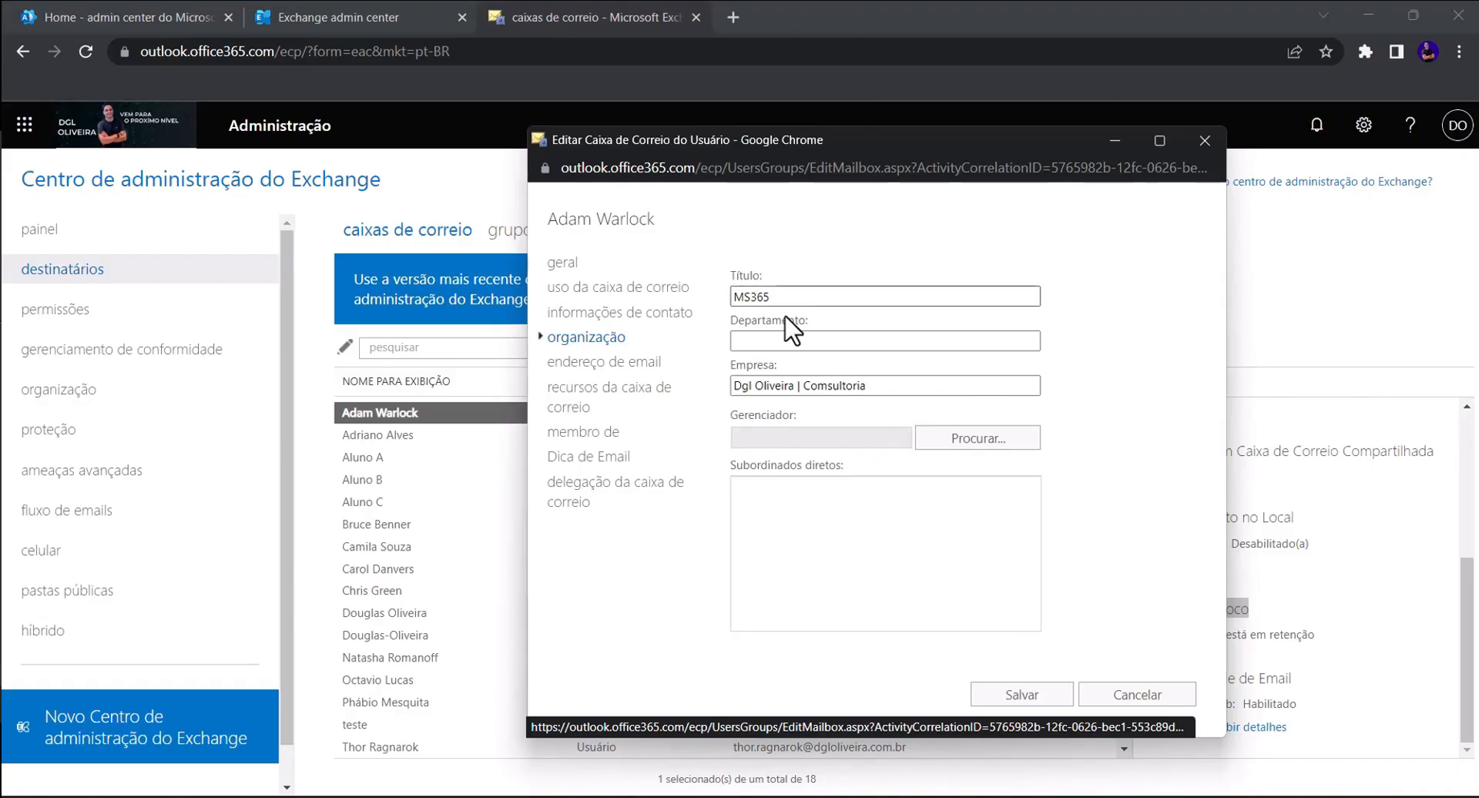
- Correct the Empresa field from 'Comsultoria' to 'Consultoria' by replacing the 'm' with 'n'
{"action": "left_click_drag", "start_coordinate": [797, 322], "coordinate": [838, 351]}
{"action": "left_click", "coordinate": [917, 386]}
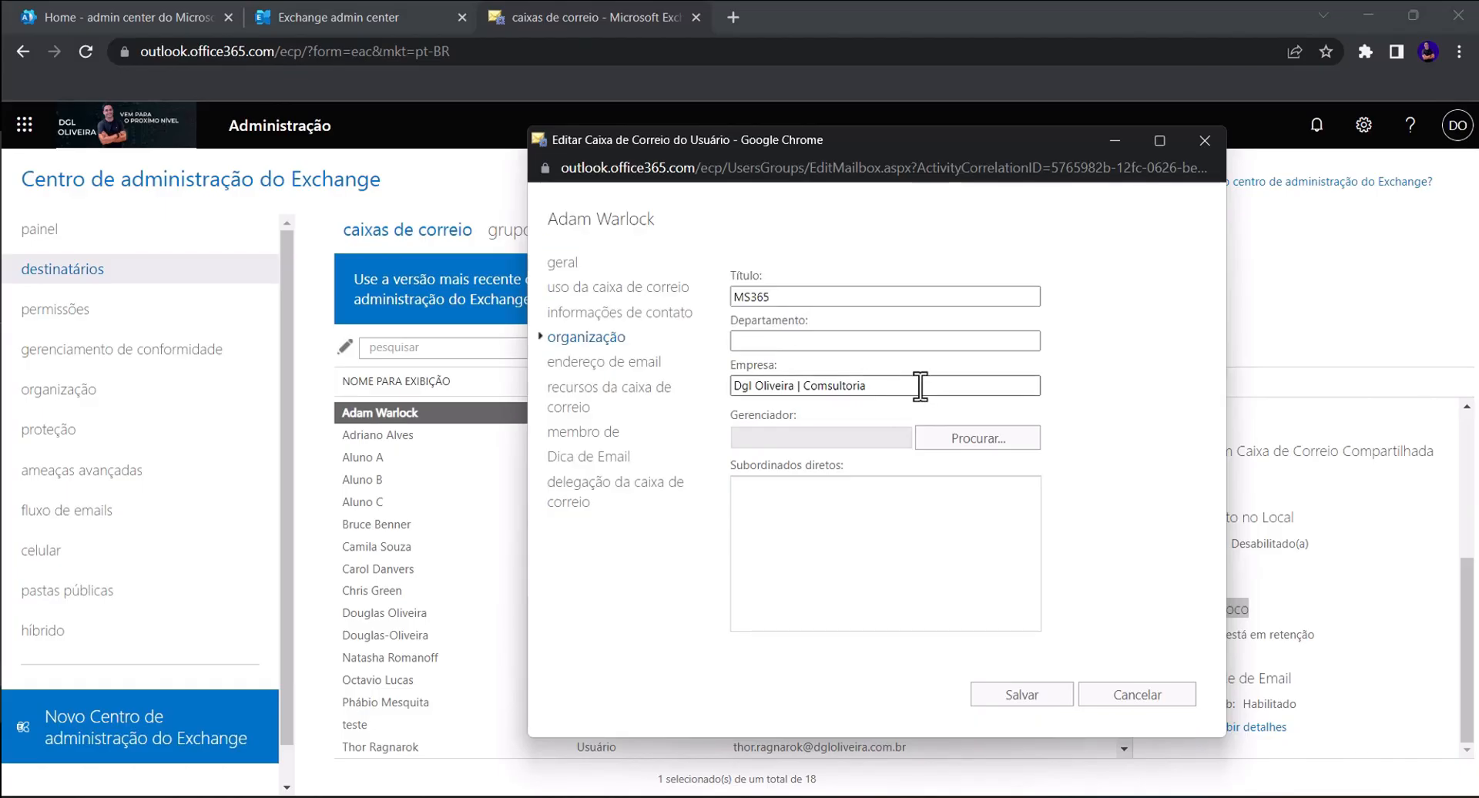
{"action": "left_click", "coordinate": [828, 386]}
{"action": "key", "text": "BackSpace"}
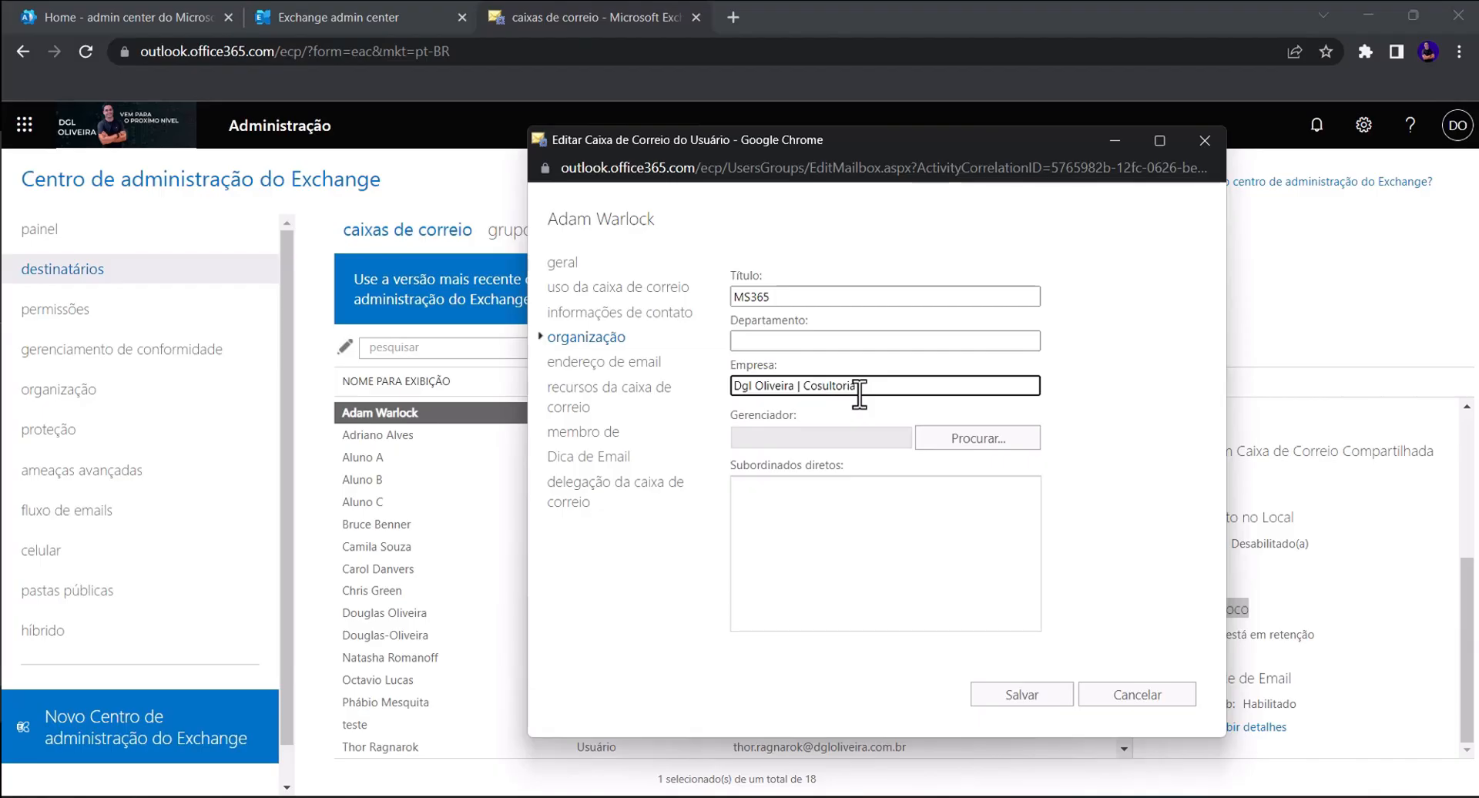
{"action": "type", "text": "n"}
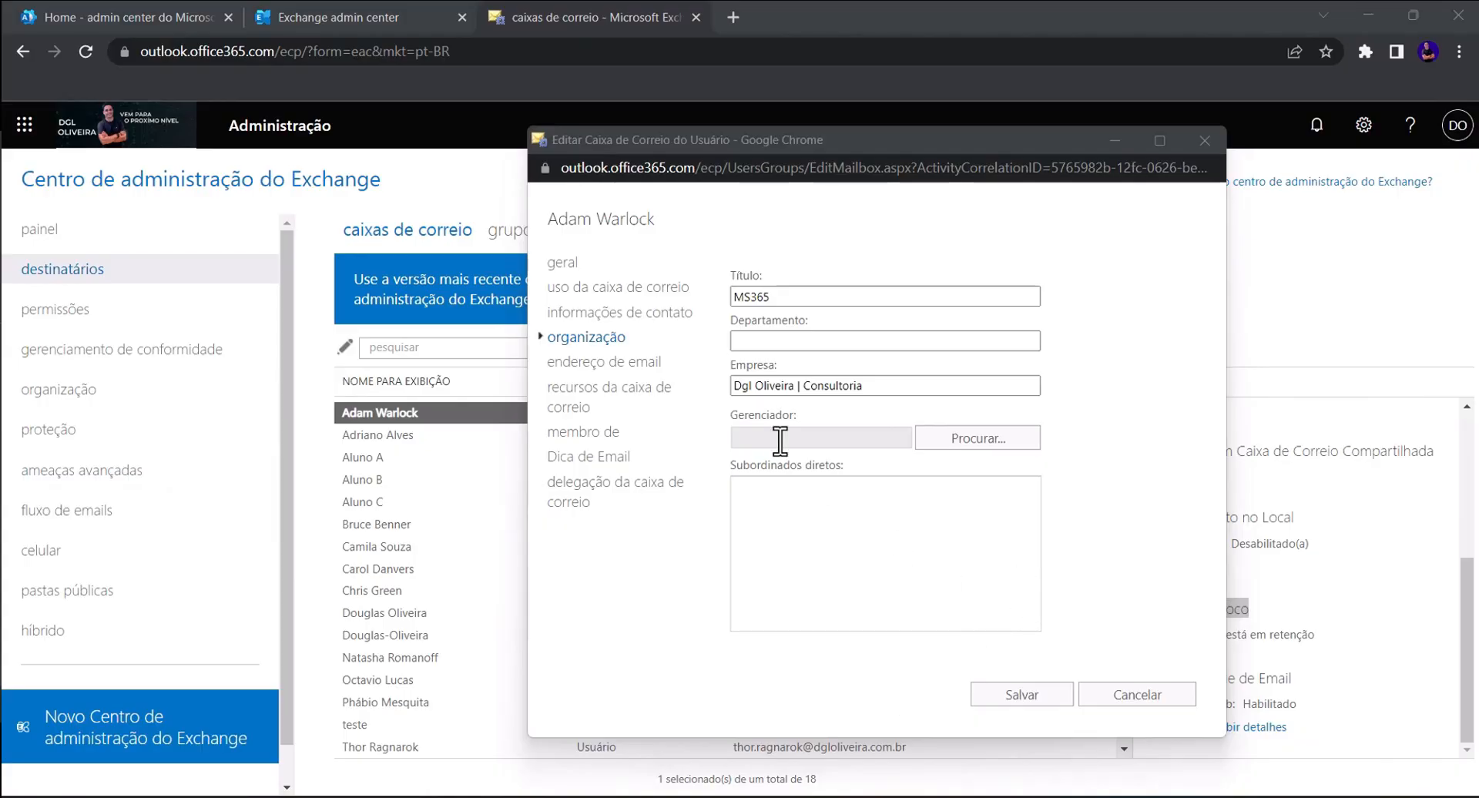
- Compare the mailbox's classic edit window with its details in the new admin center
{"action": "left_click", "coordinate": [741, 276]}
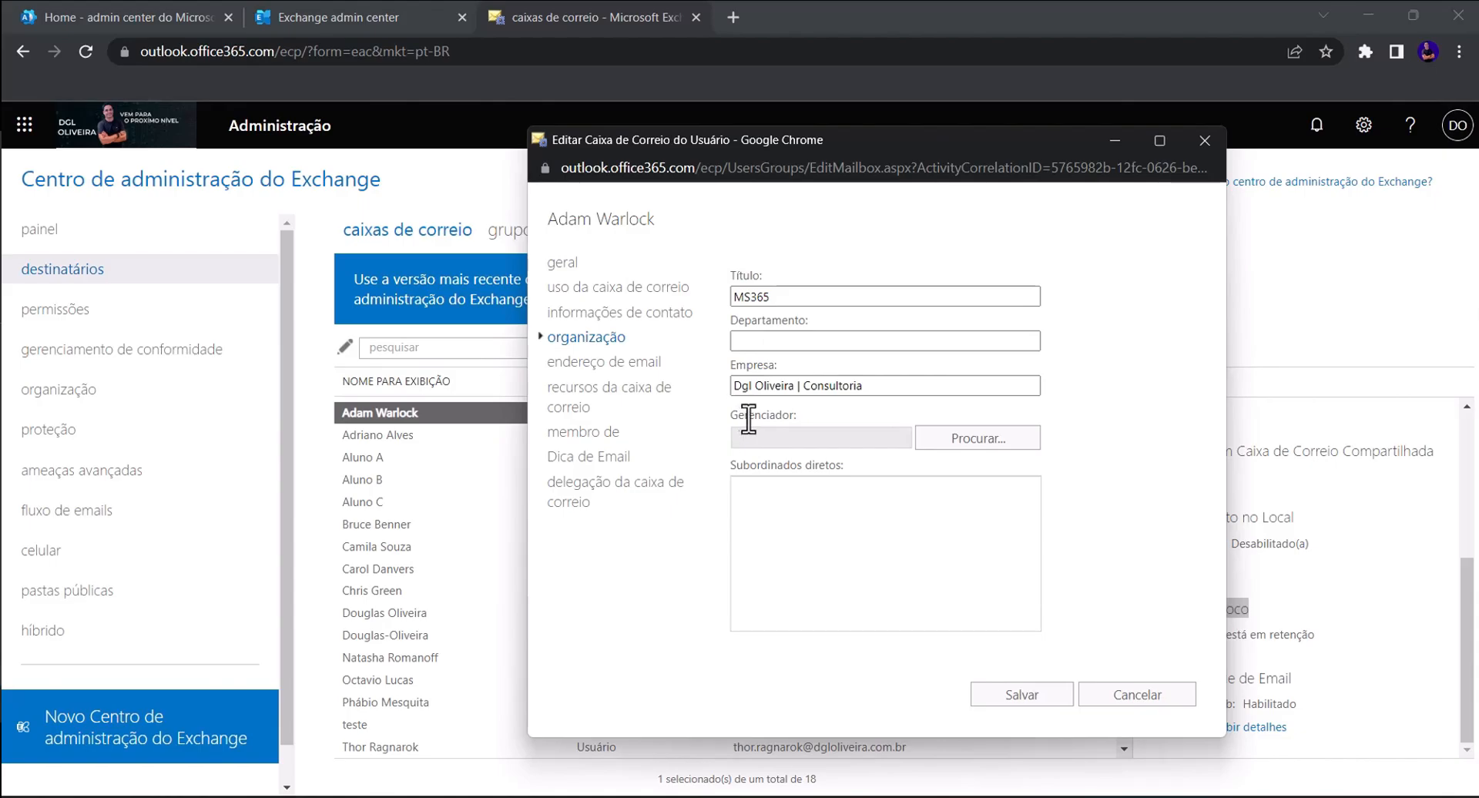
{"action": "left_click_drag", "start_coordinate": [744, 415], "coordinate": [809, 430]}
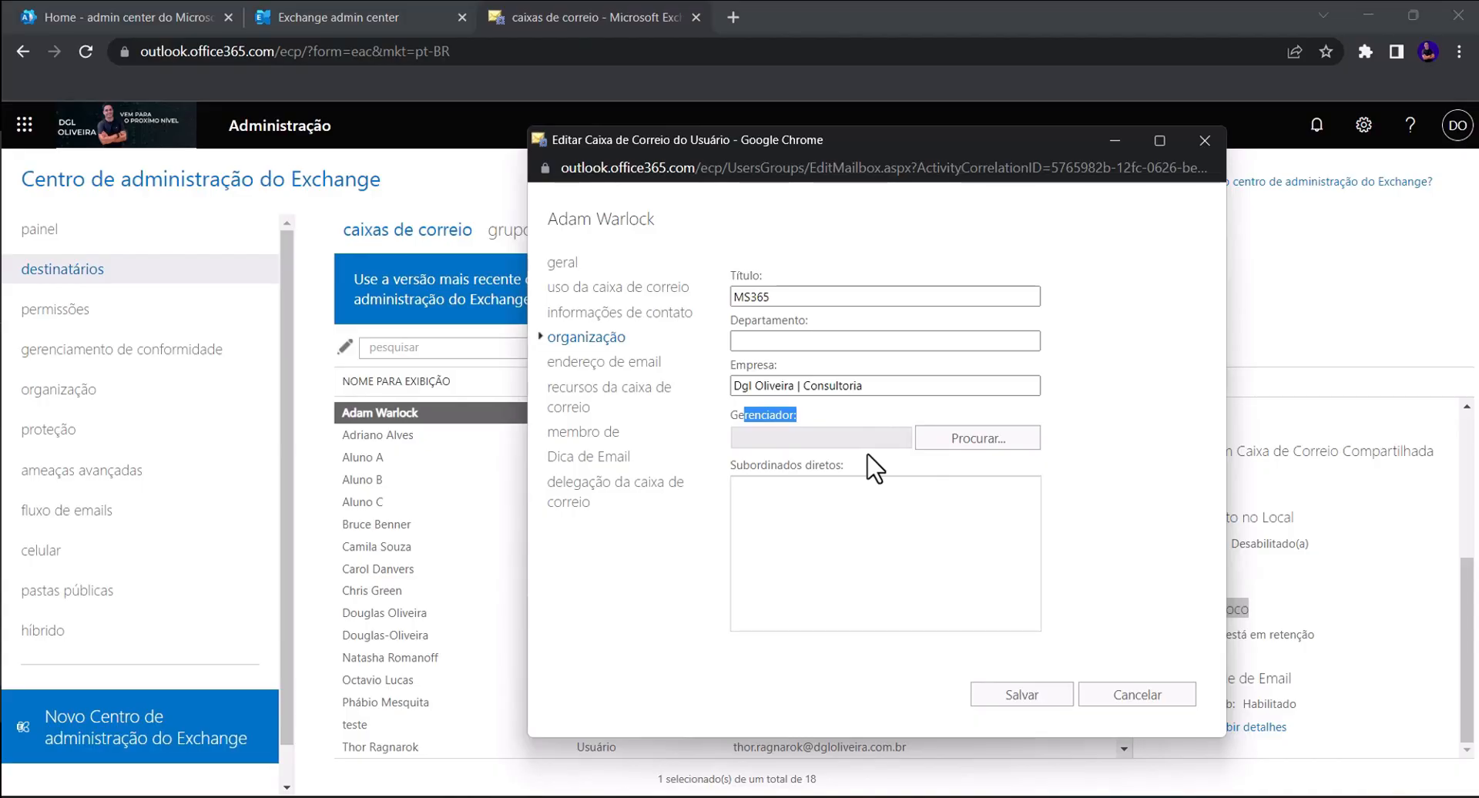
{"action": "left_click", "coordinate": [432, 17]}
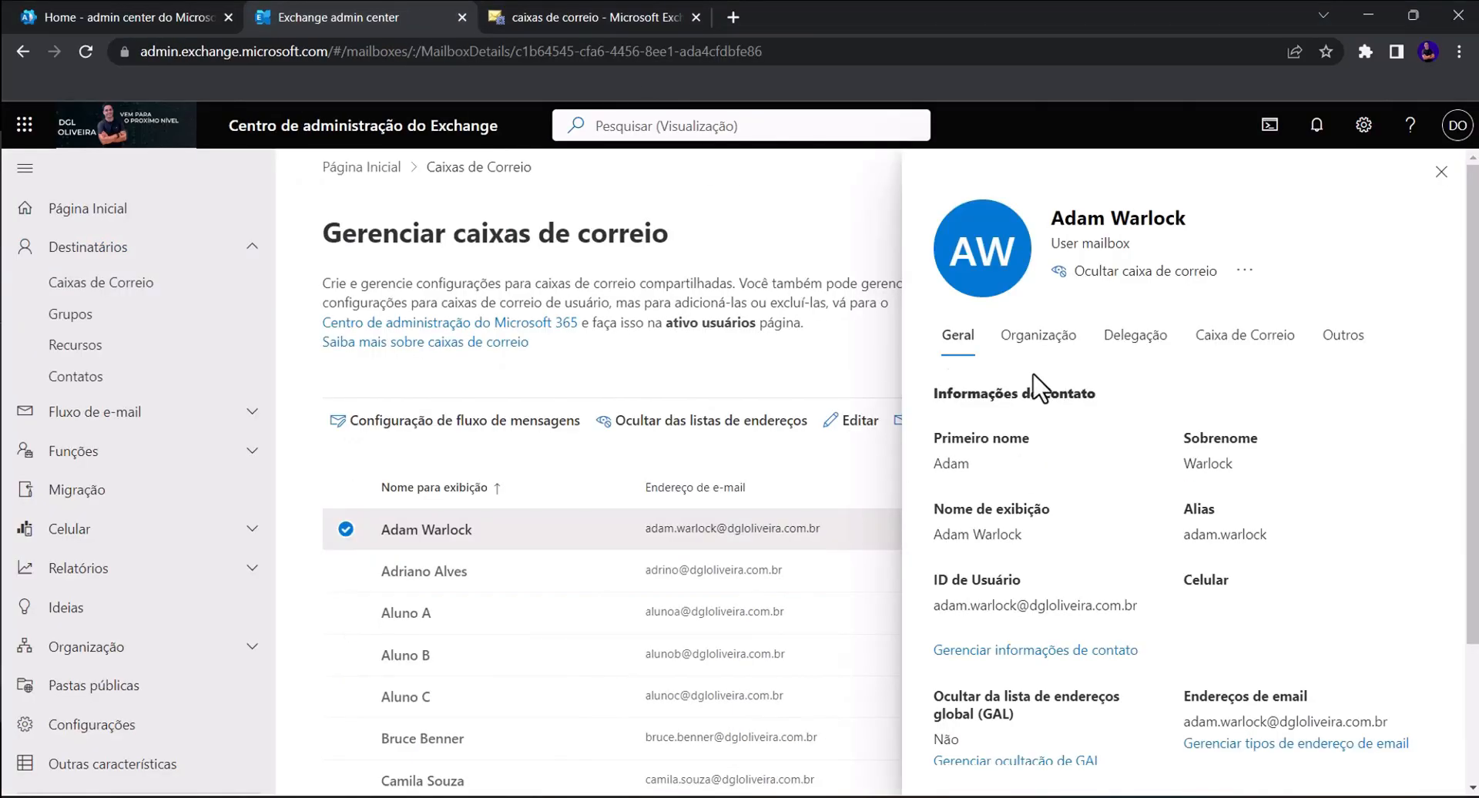
{"action": "left_click", "coordinate": [538, 18]}
{"action": "double_click", "coordinate": [479, 417]}
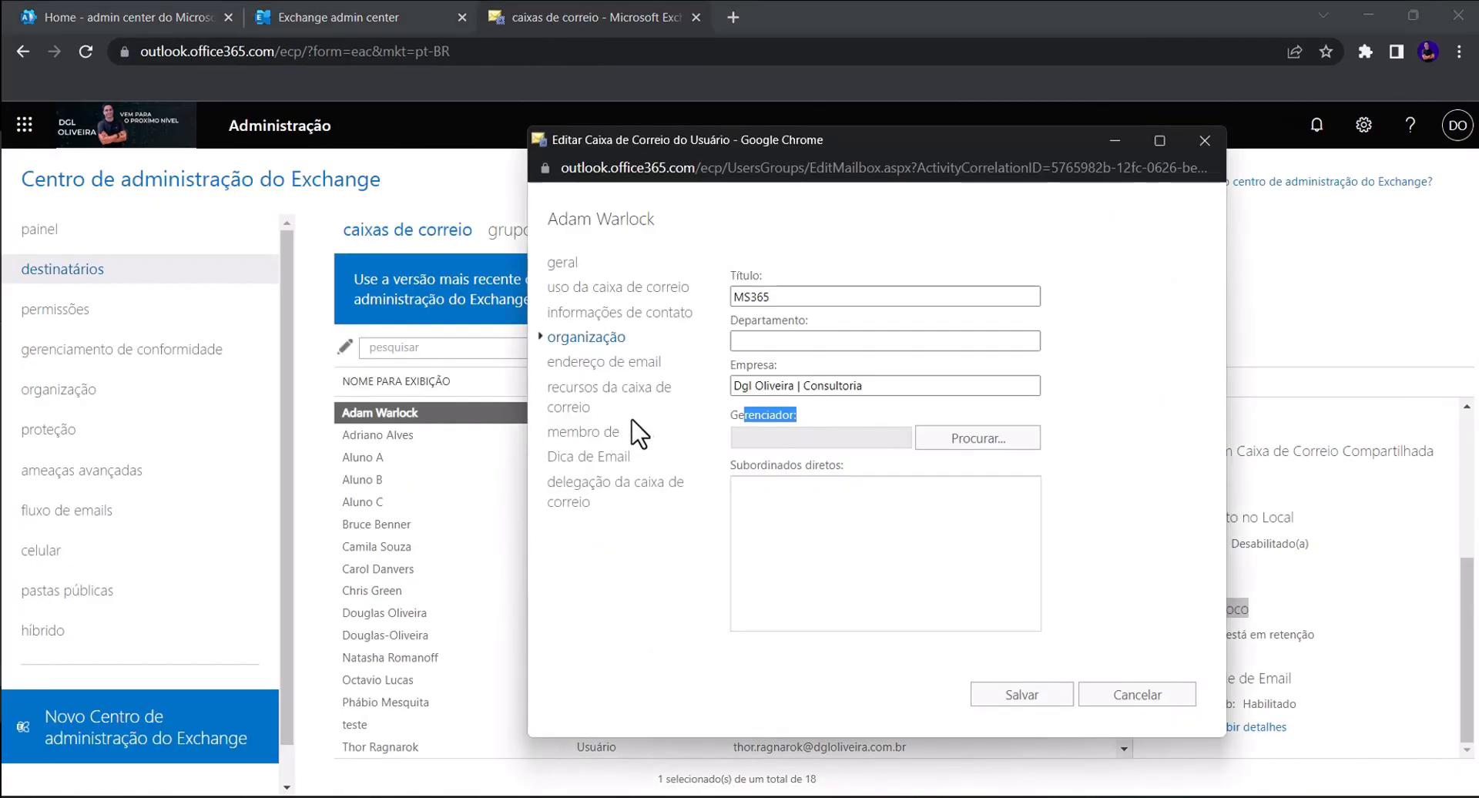
{"action": "left_click", "coordinate": [331, 14]}
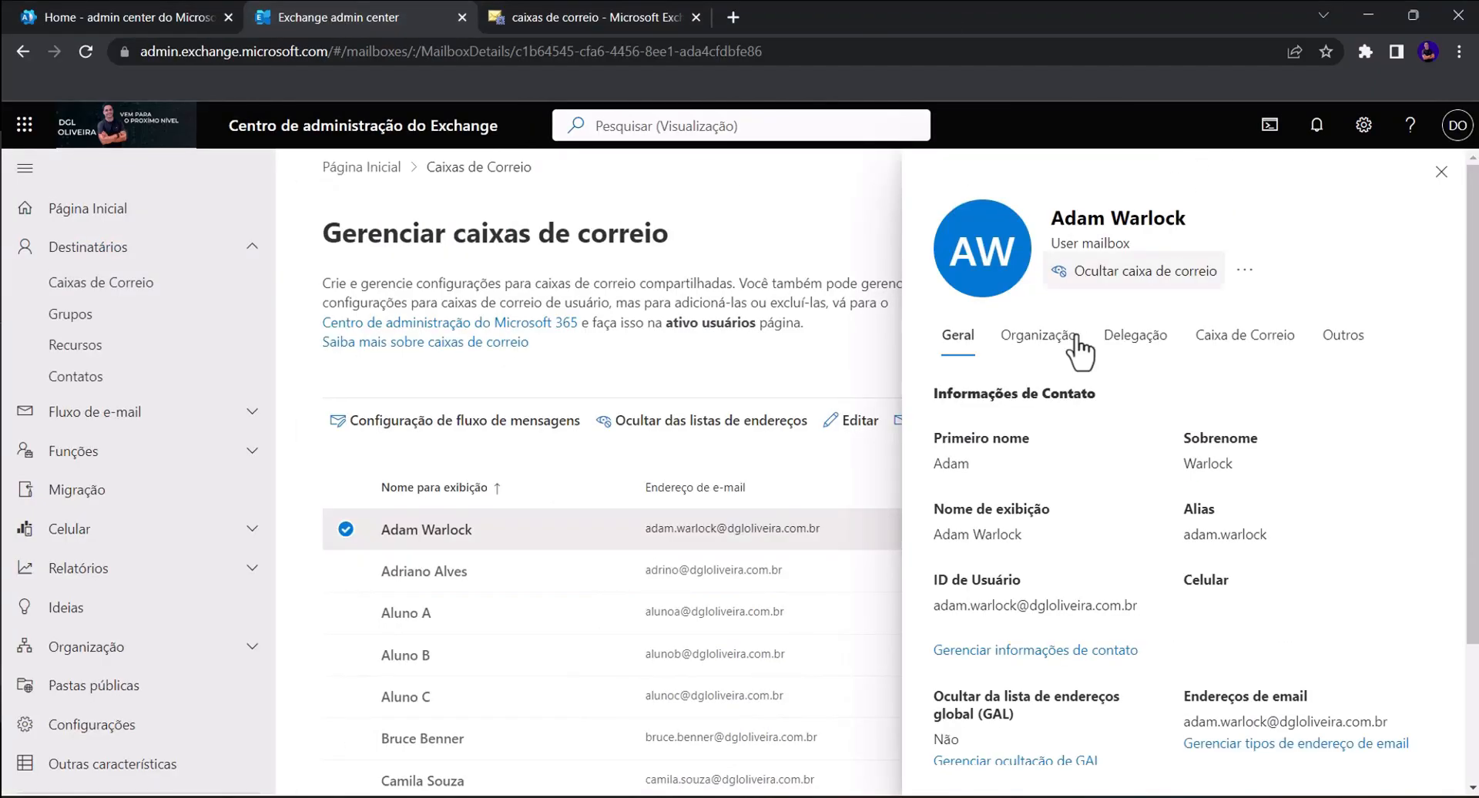
- Show the mailbox's Organização details, including title, department and manager
{"action": "left_click", "coordinate": [1036, 339]}
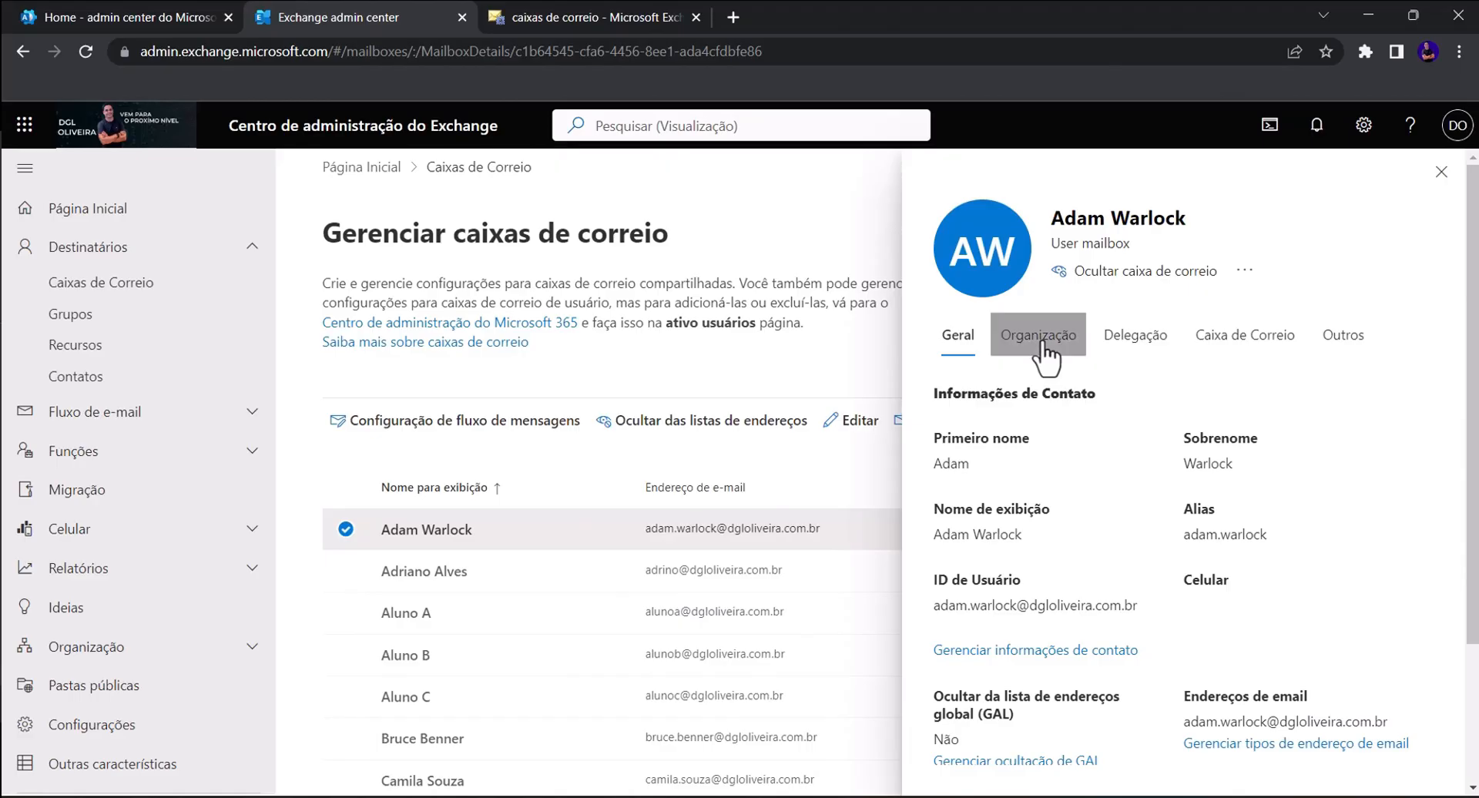
{"action": "left_click_drag", "start_coordinate": [934, 418], "coordinate": [1241, 397]}
{"action": "left_click_drag", "start_coordinate": [947, 467], "coordinate": [972, 469]}
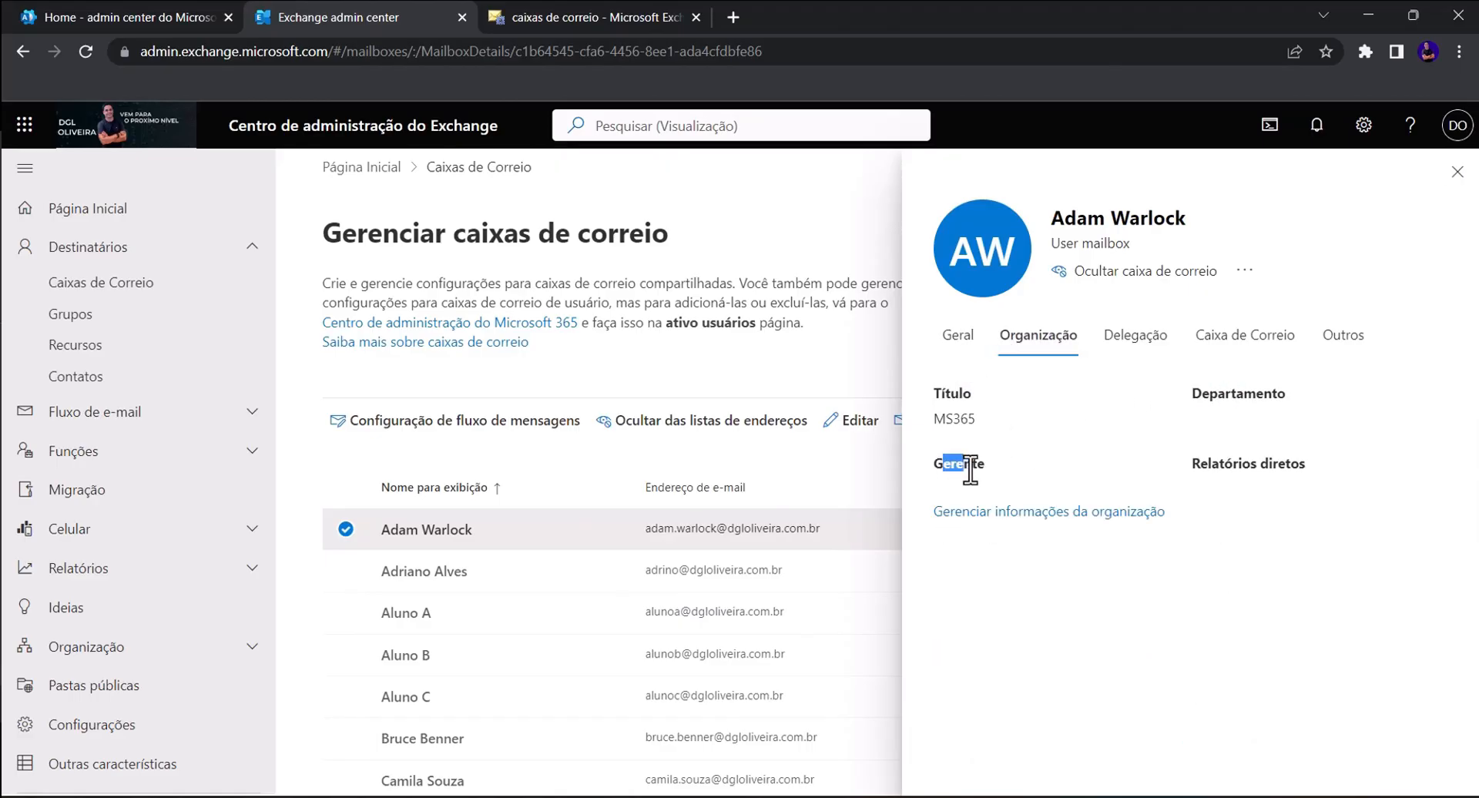
{"action": "left_click_drag", "start_coordinate": [1251, 468], "coordinate": [1257, 468]}
- Try a Gerente search in the organization editor, then clear it so no manager is set
{"action": "left_click", "coordinate": [1009, 512]}
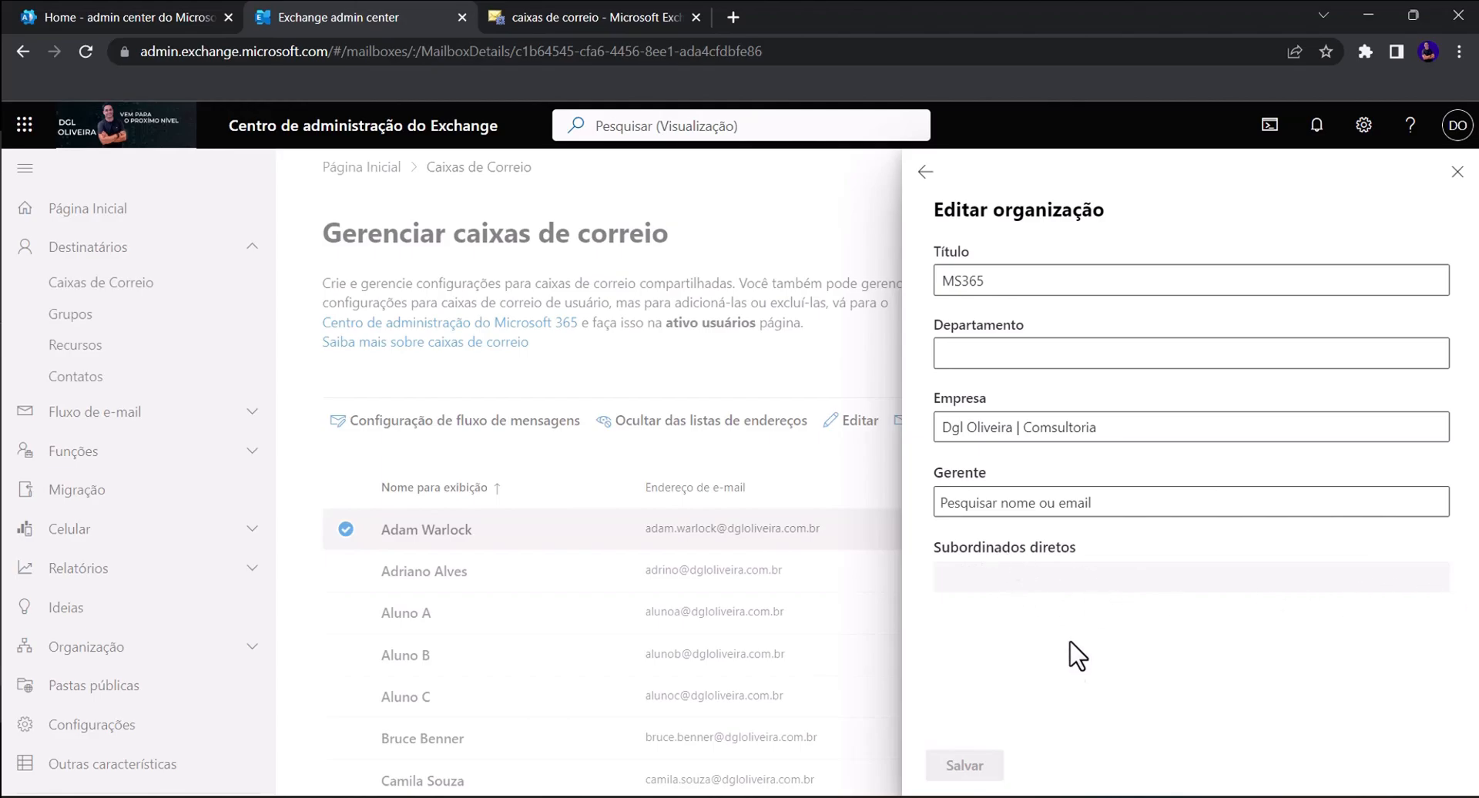
{"action": "left_click", "coordinate": [1009, 502]}
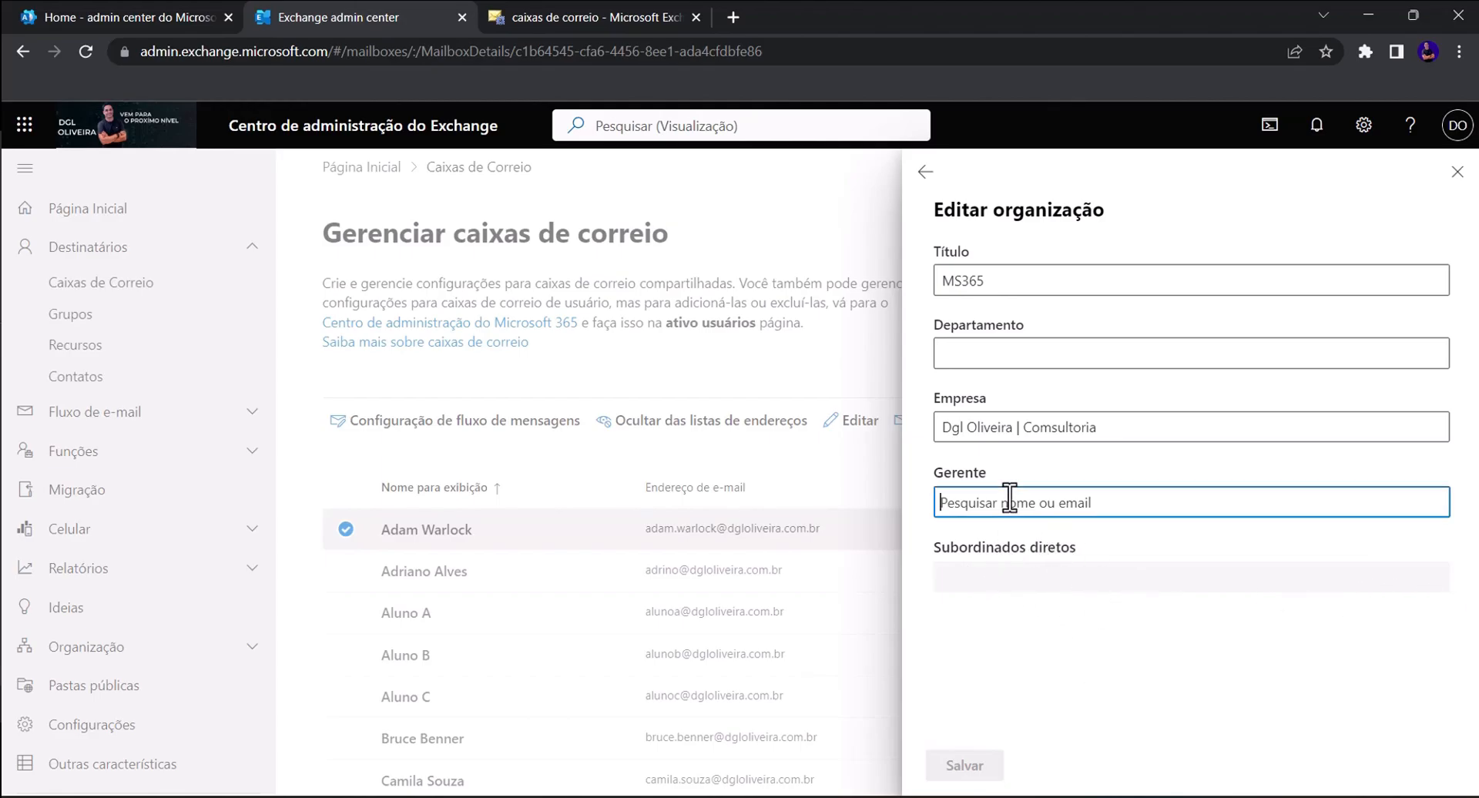
{"action": "left_click", "coordinate": [1016, 483]}
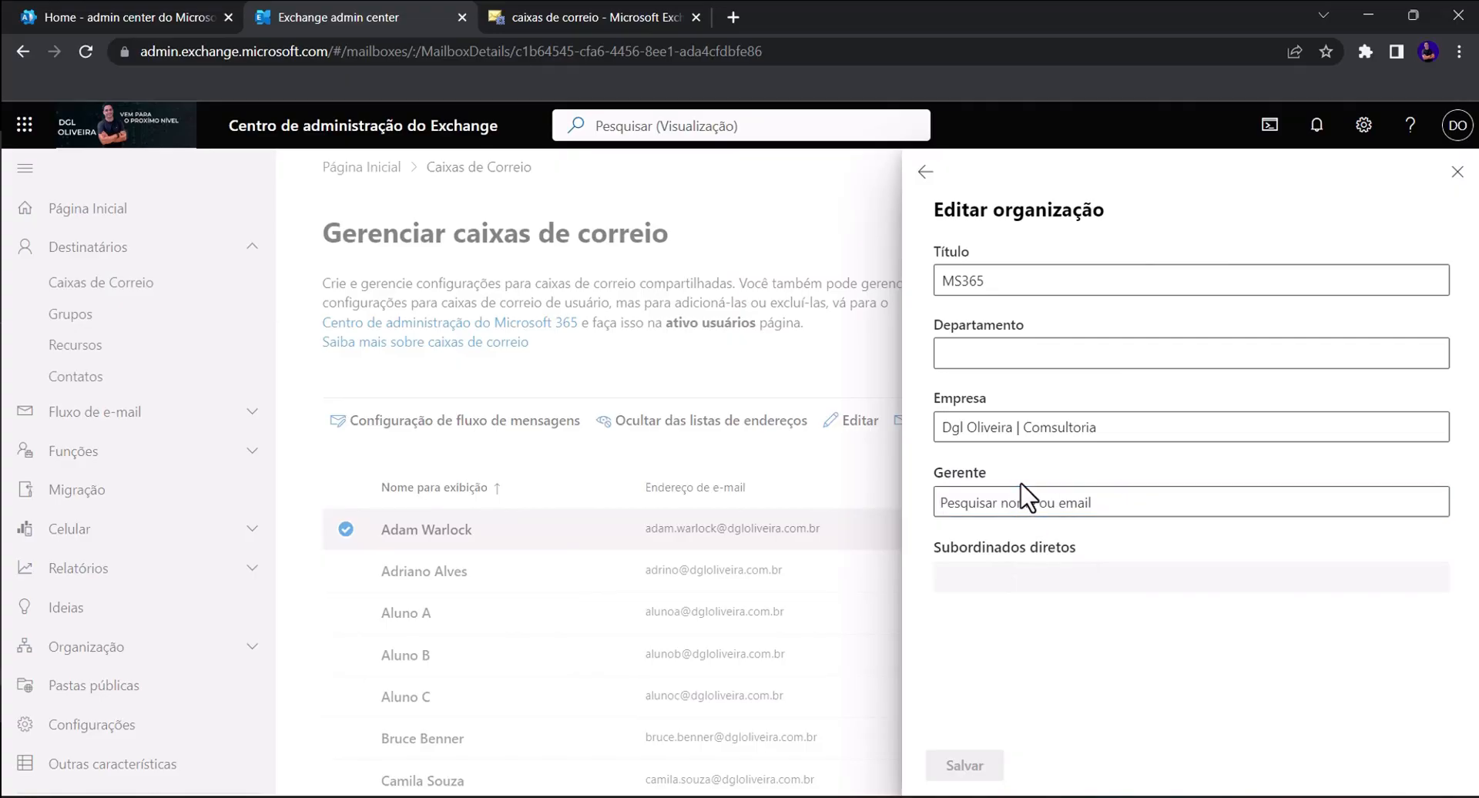
{"action": "left_click", "coordinate": [1029, 499]}
{"action": "type", "text": "D"}
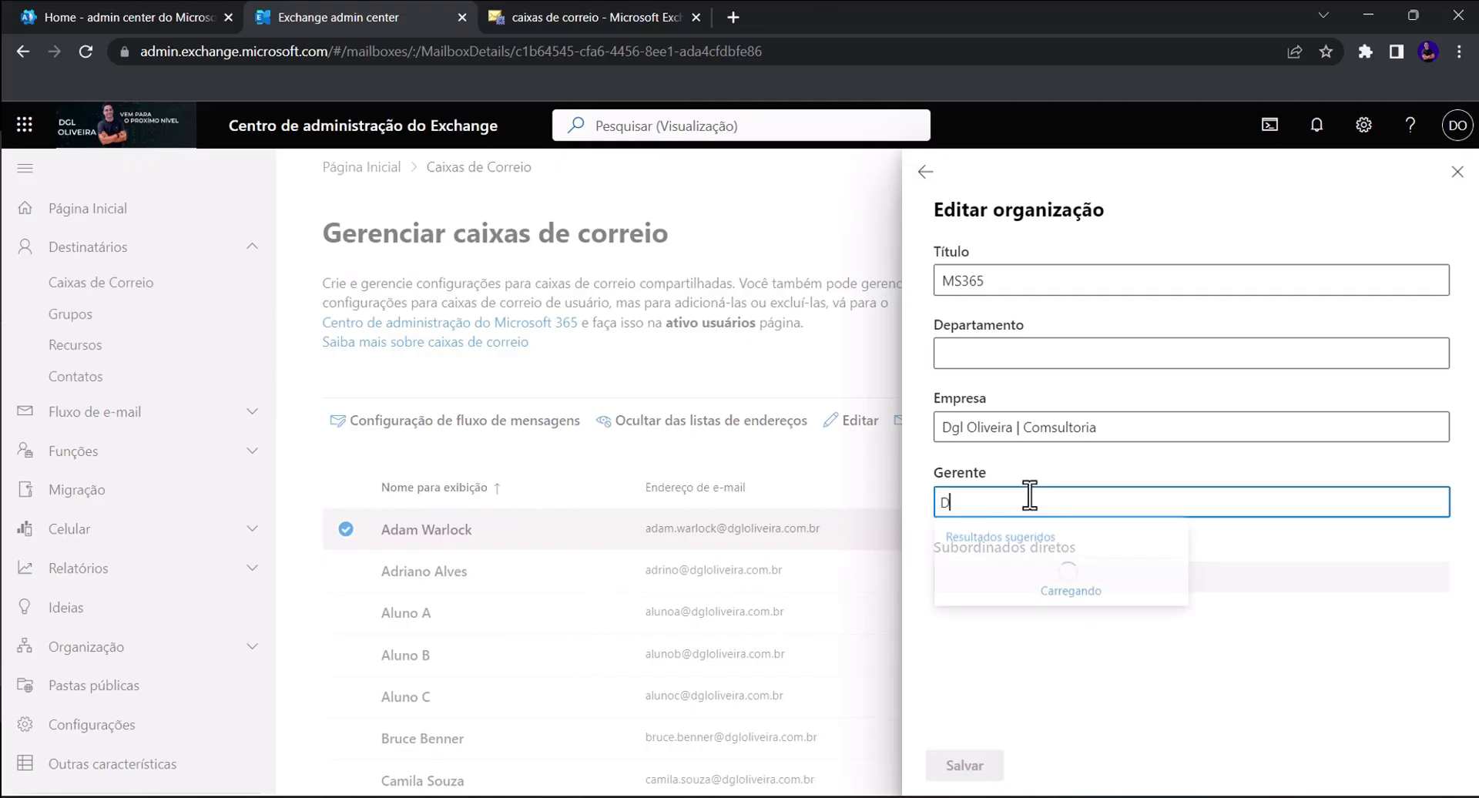
{"action": "type", "text": "ouglas"}
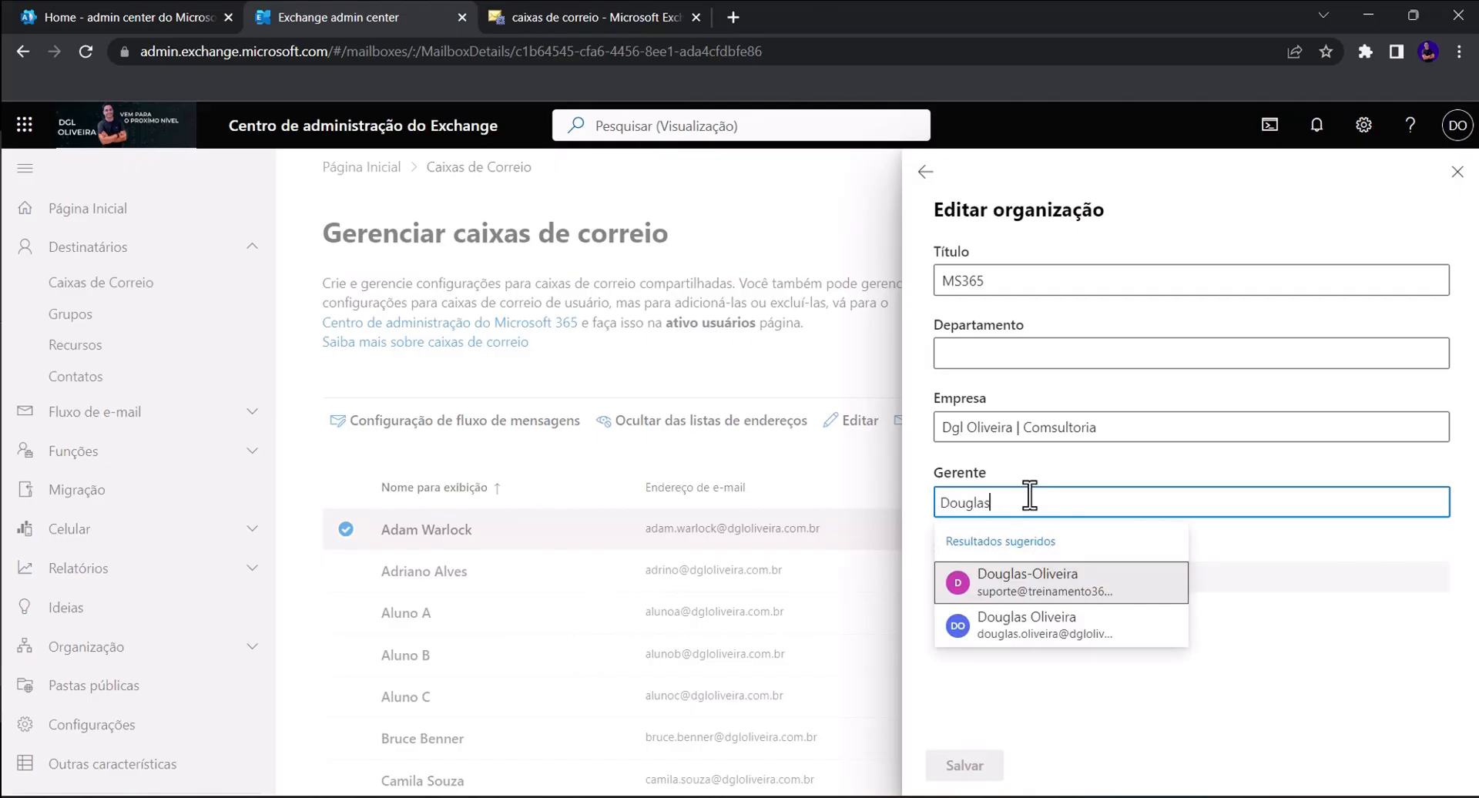
{"action": "left_click_drag", "start_coordinate": [1030, 500], "coordinate": [875, 493]}
{"action": "left_click", "coordinate": [1110, 497]}
{"action": "key", "text": "BackSpace"}
{"action": "key", "text": "BackSpace"}
{"action": "key", "text": "BackSpace"}
{"action": "key", "text": "BackSpace"}
{"action": "key", "text": "BackSpace"}
{"action": "key", "text": "BackSpace"}
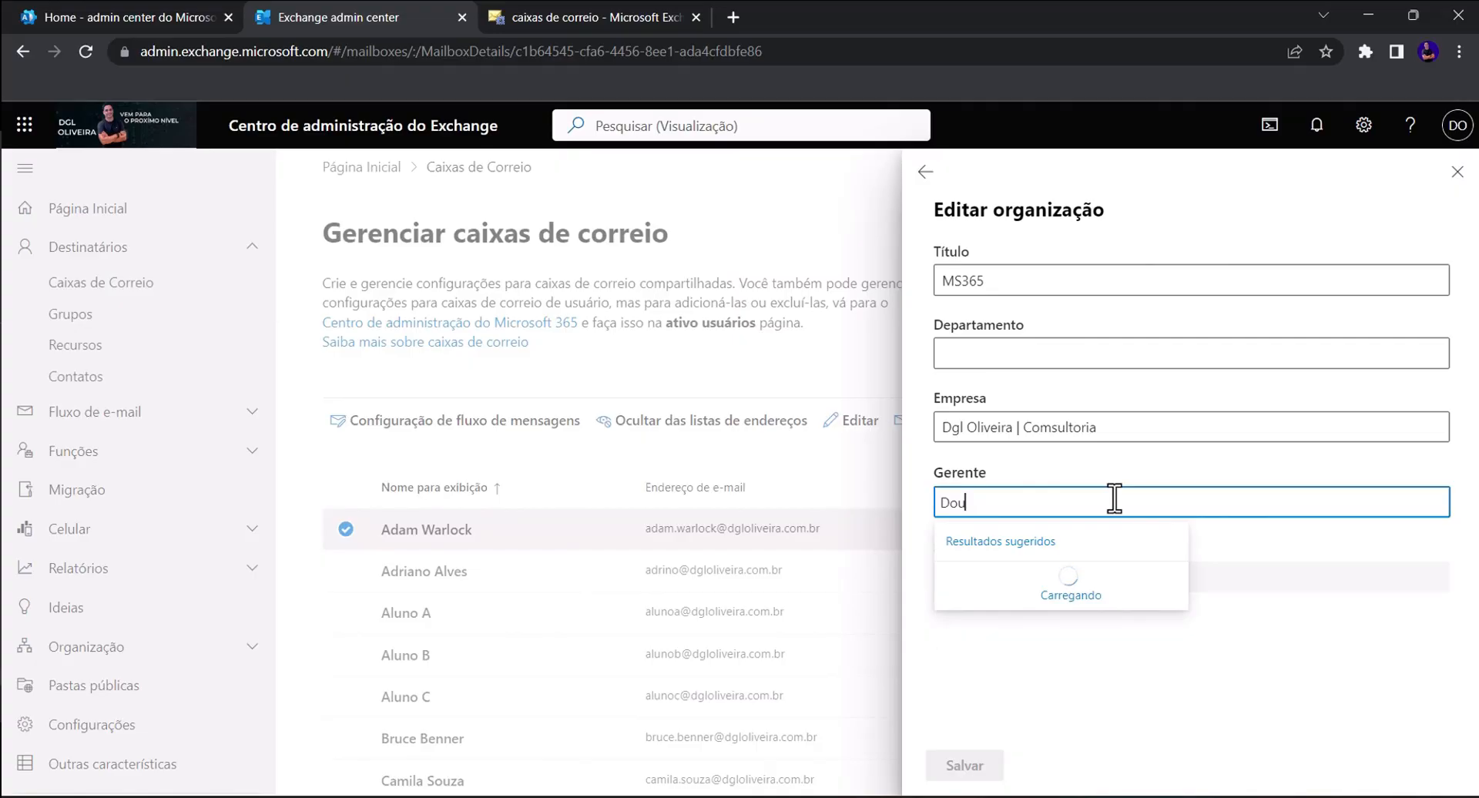
{"action": "key", "text": "BackSpace"}
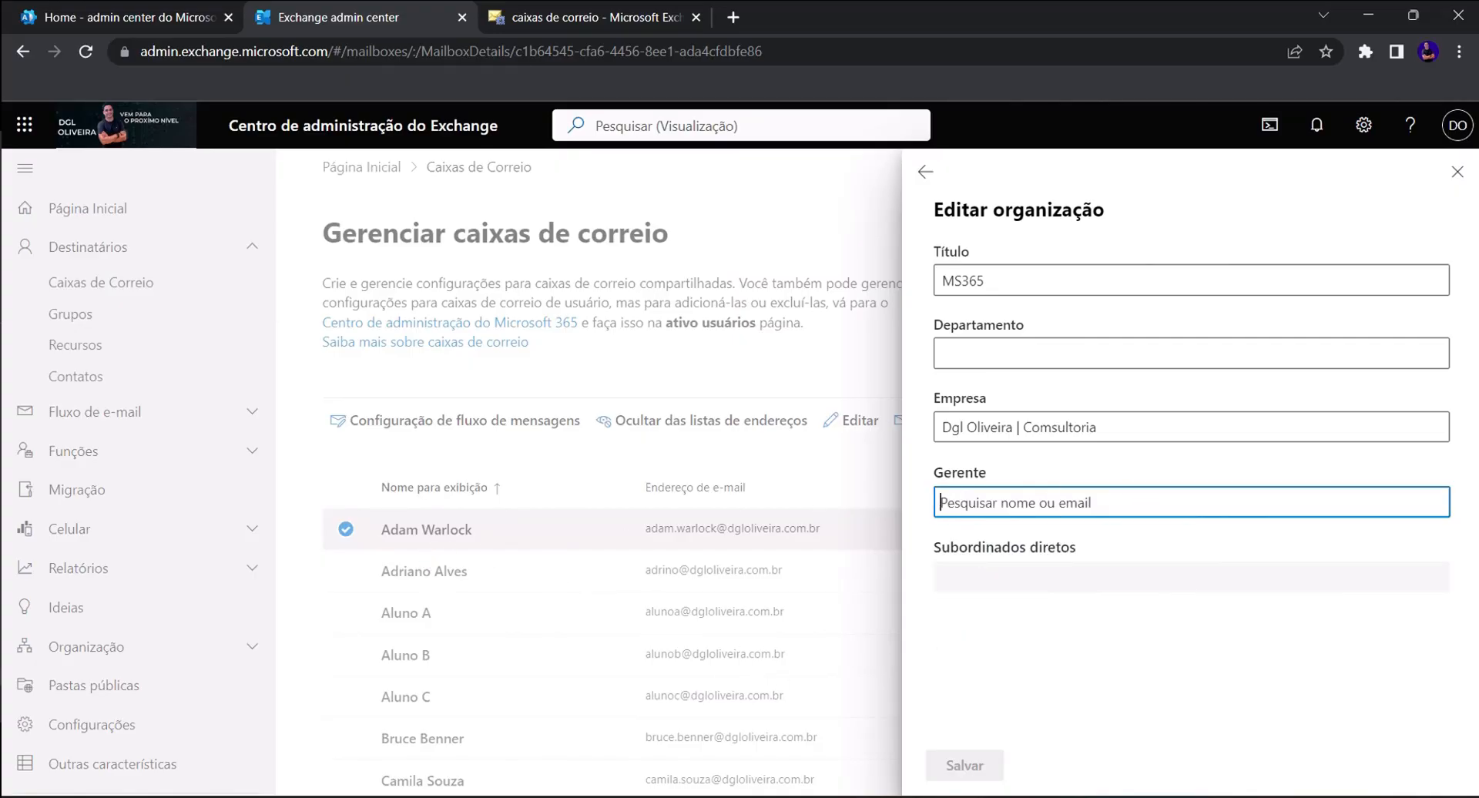
{"action": "left_click", "coordinate": [925, 171]}
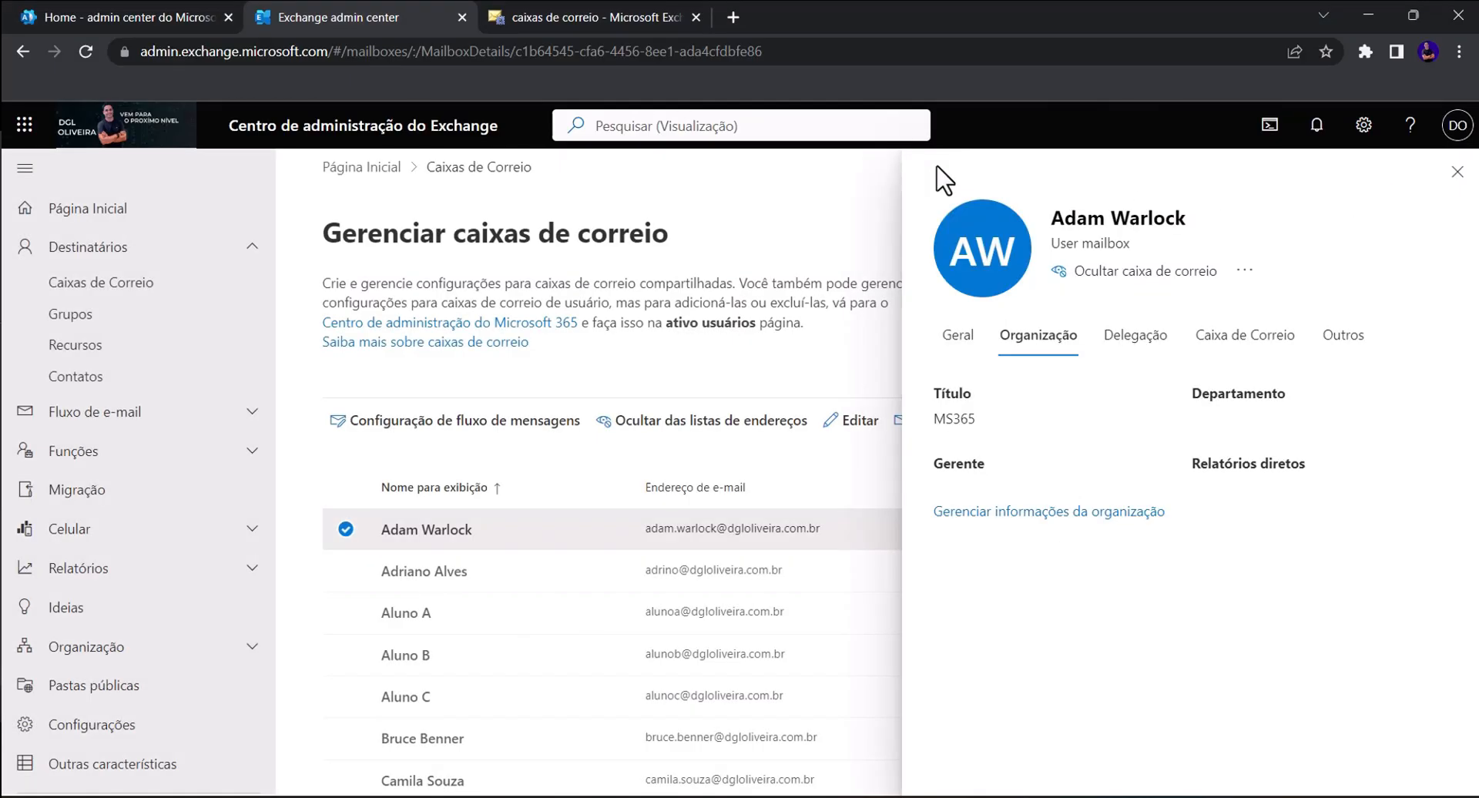
{"action": "left_click", "coordinate": [562, 23]}
- Open the mailbox's email address list and start a new SMTP address
{"action": "double_click", "coordinate": [389, 420]}
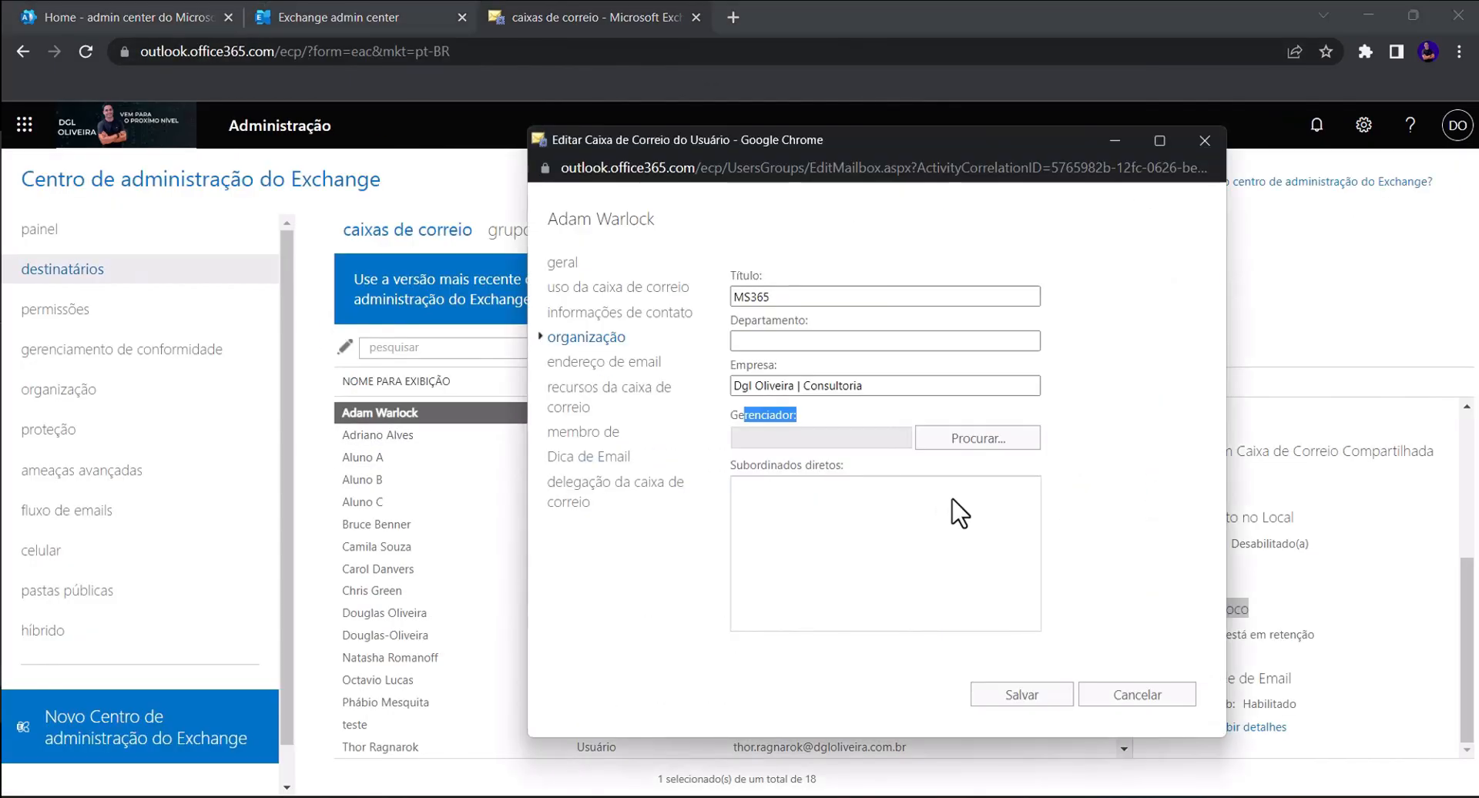
{"action": "left_click", "coordinate": [646, 363]}
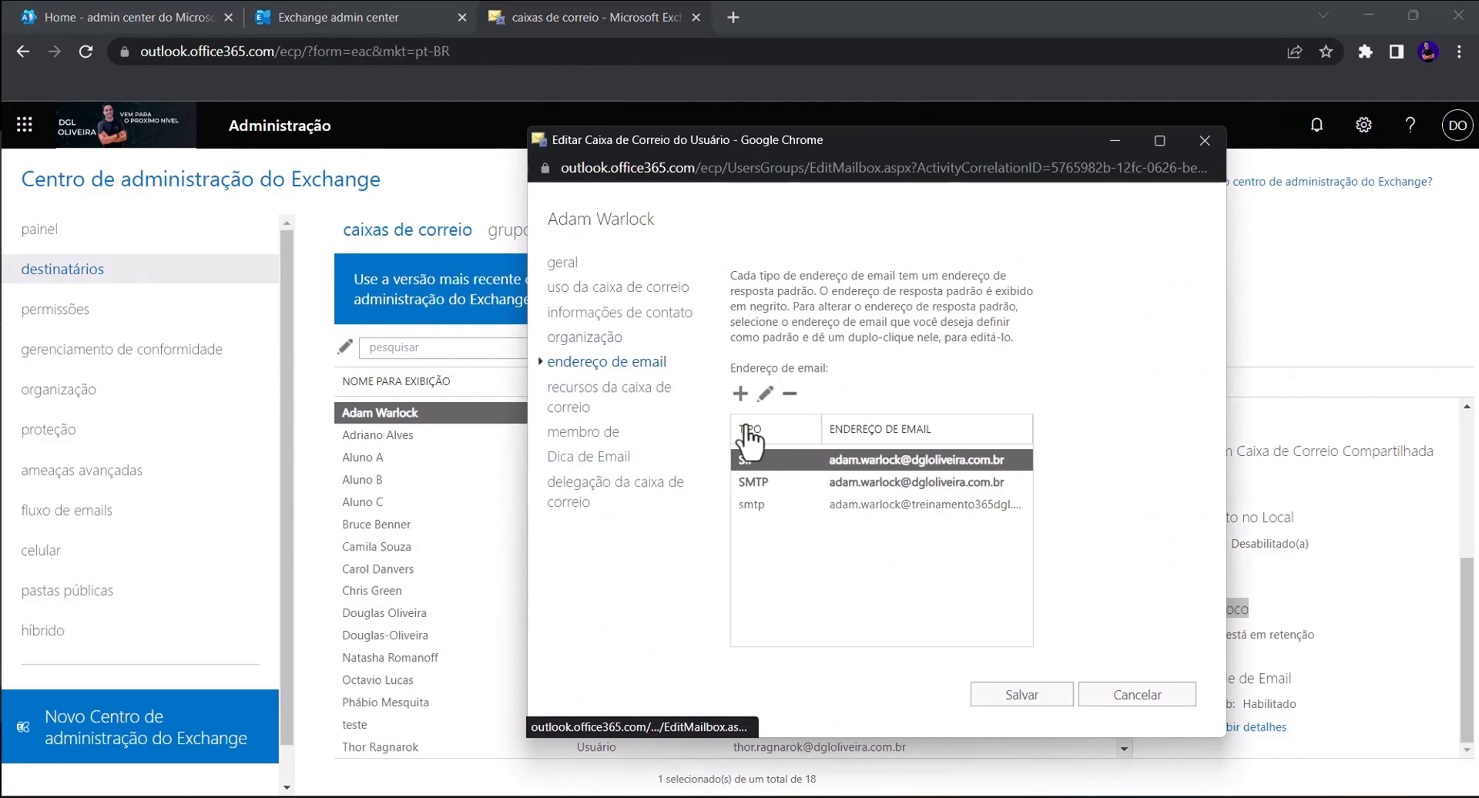
{"action": "left_click", "coordinate": [855, 484]}
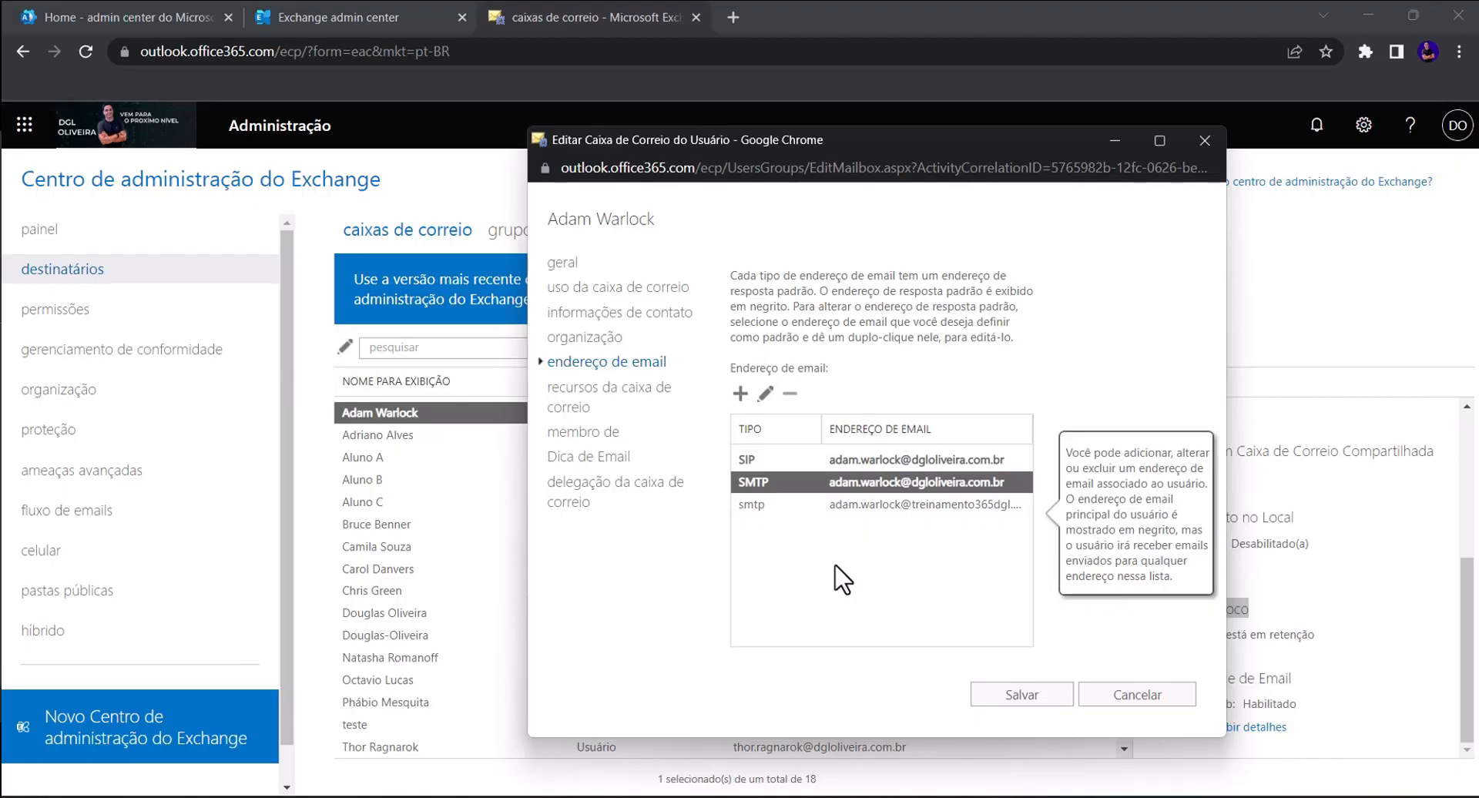
{"action": "left_click", "coordinate": [764, 507]}
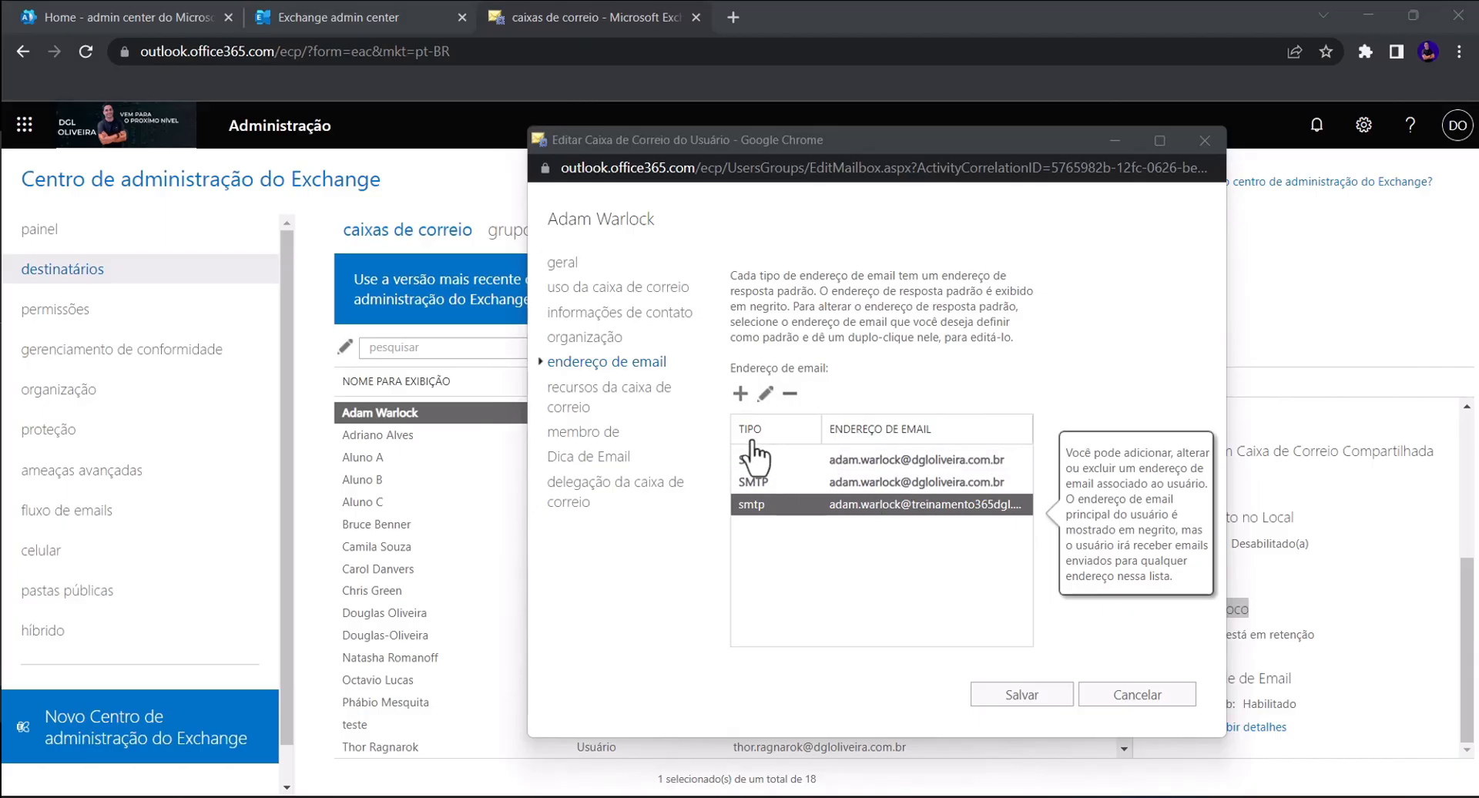
{"action": "left_click", "coordinate": [740, 394]}
{"action": "left_click", "coordinate": [649, 429]}
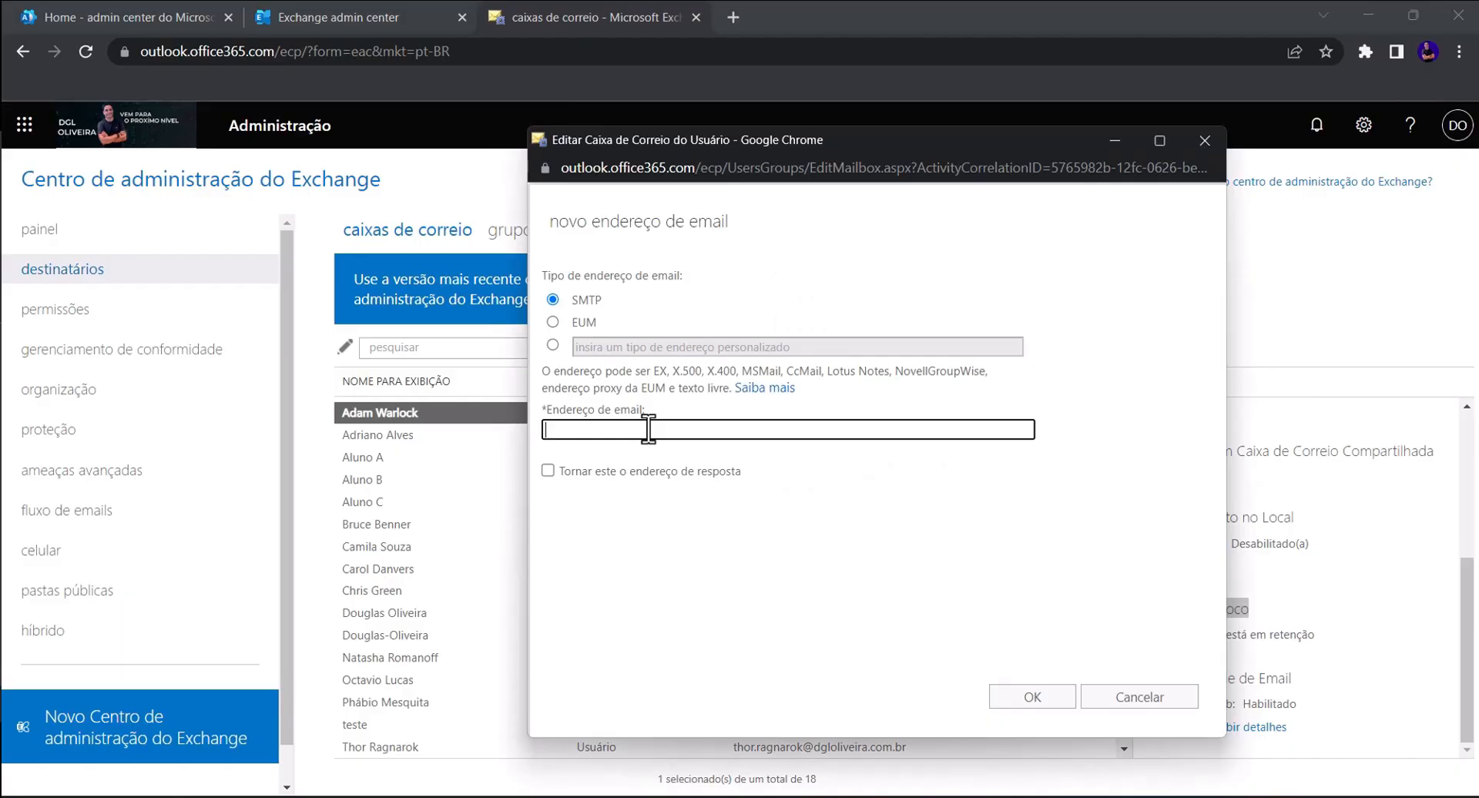
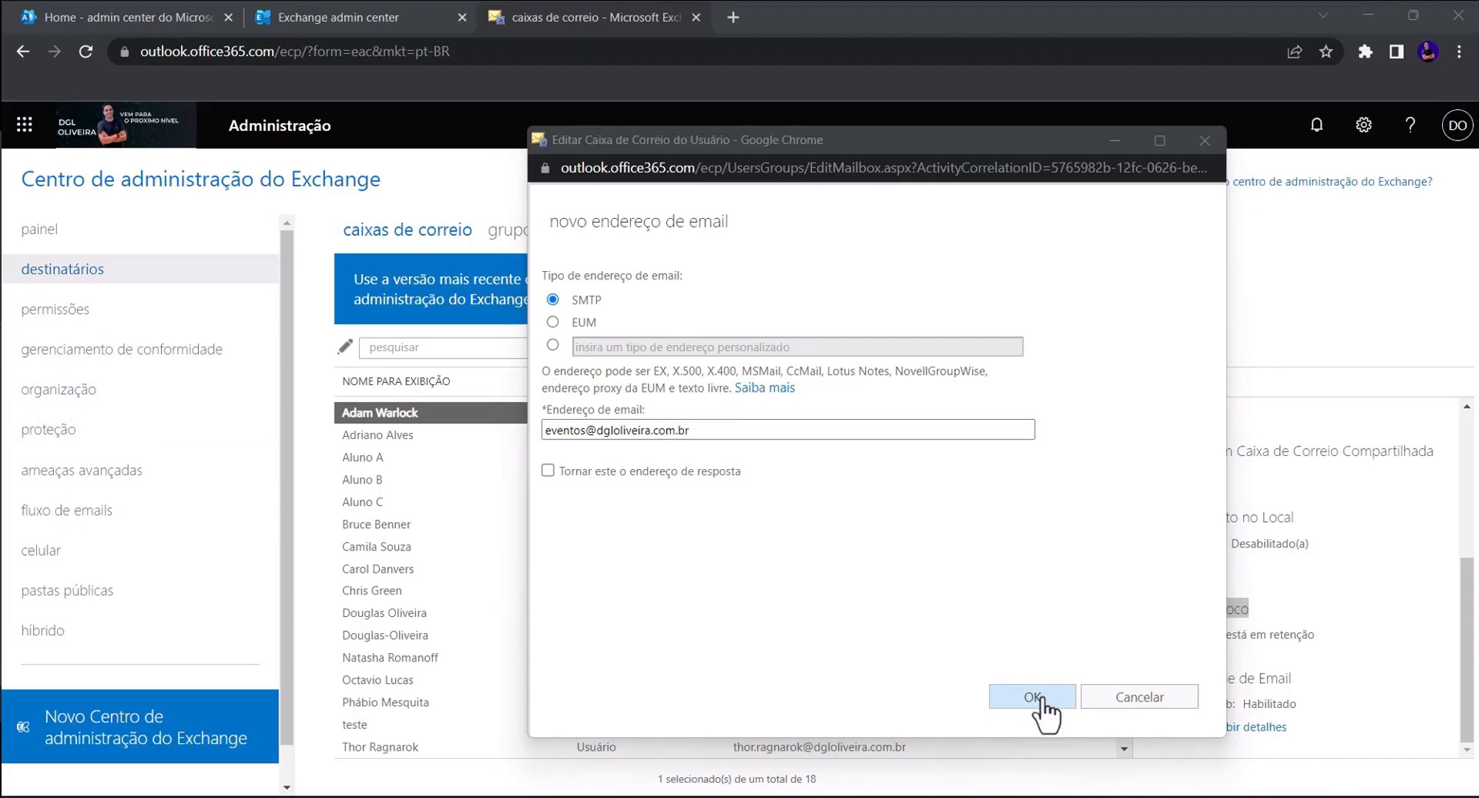
{"action": "left_click", "coordinate": [1038, 695]}
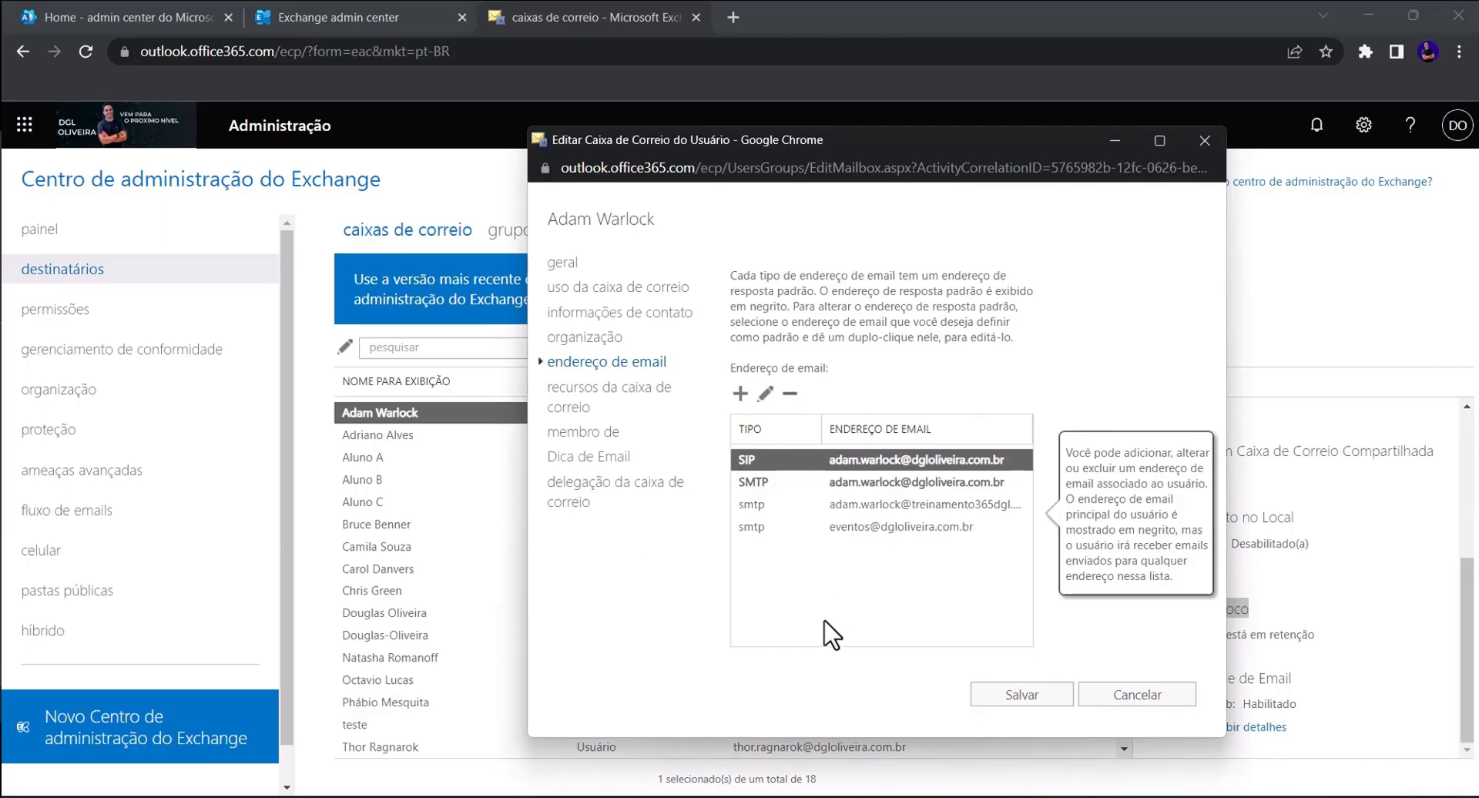
{"action": "left_click", "coordinate": [847, 535]}
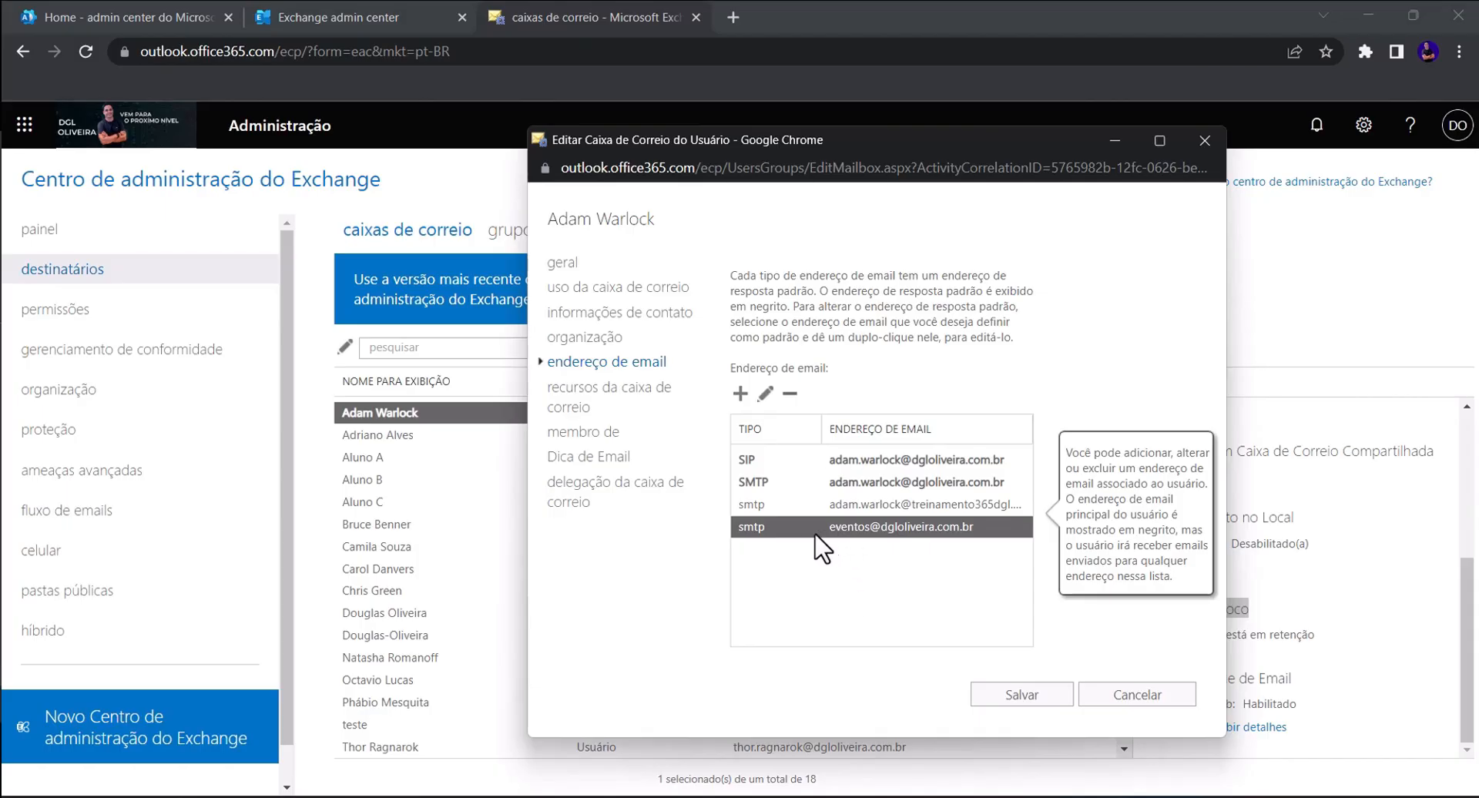
{"action": "left_click", "coordinate": [765, 393]}
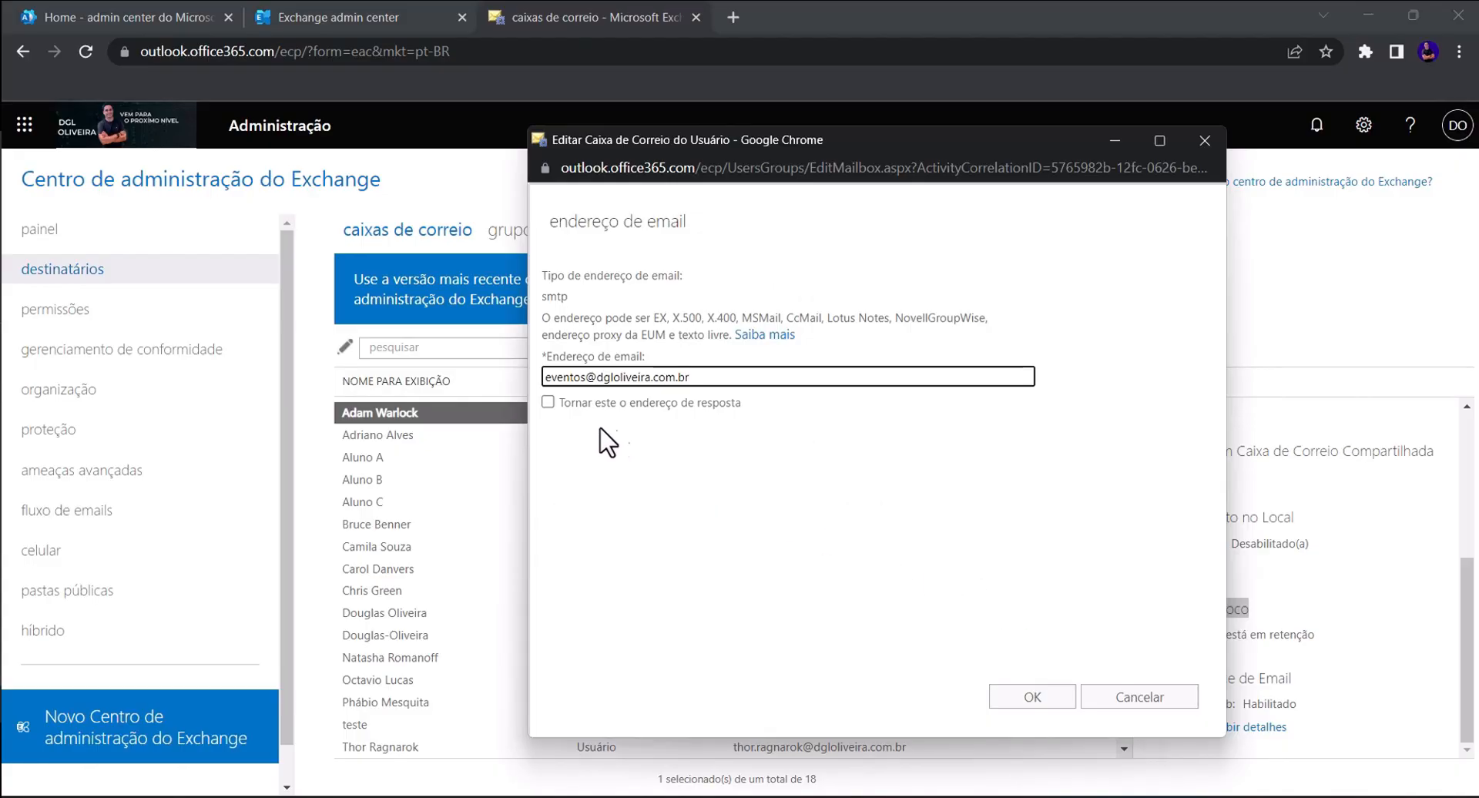
{"action": "left_click", "coordinate": [547, 401]}
{"action": "left_click_drag", "start_coordinate": [763, 377], "coordinate": [539, 401]}
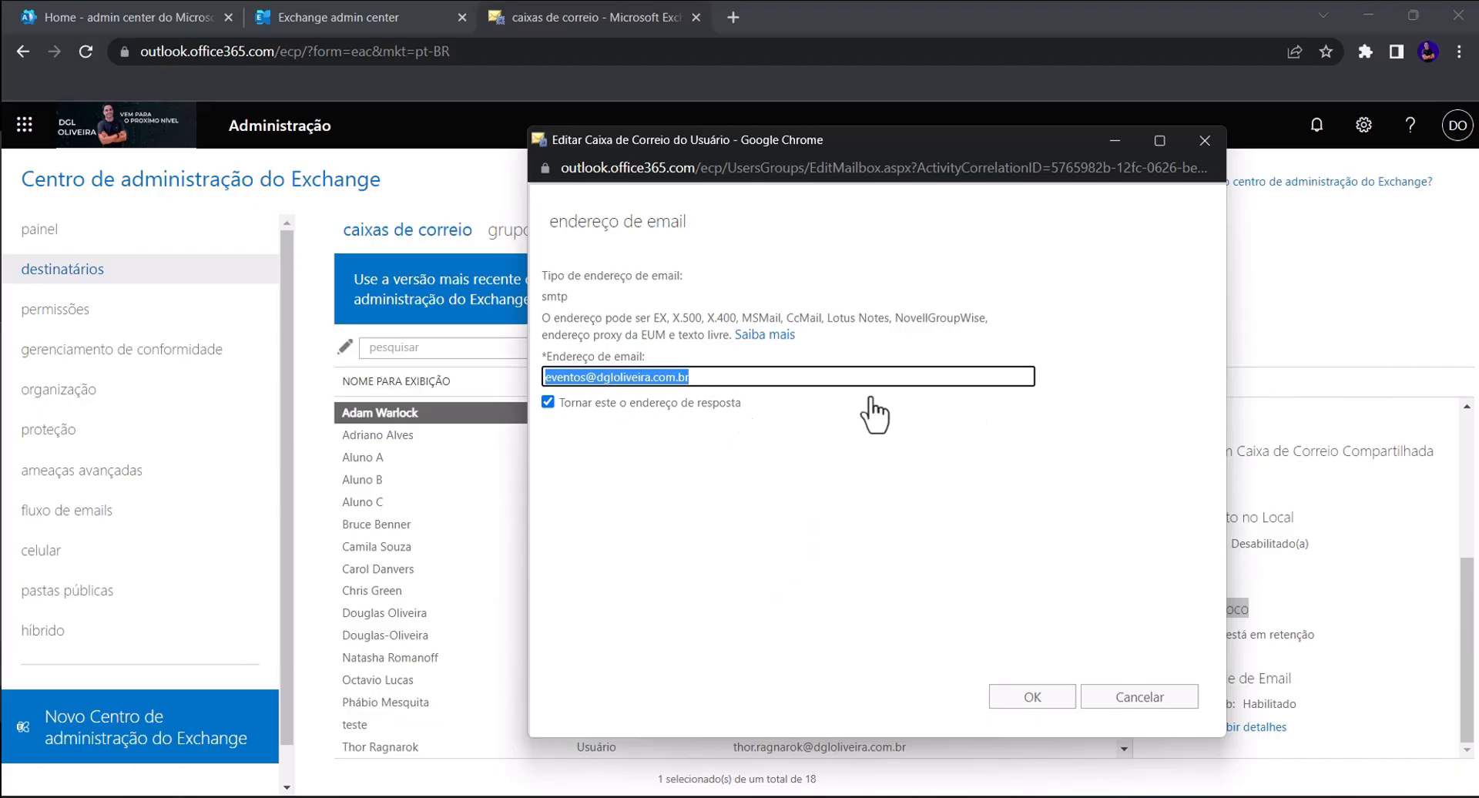
{"action": "left_click", "coordinate": [1049, 700]}
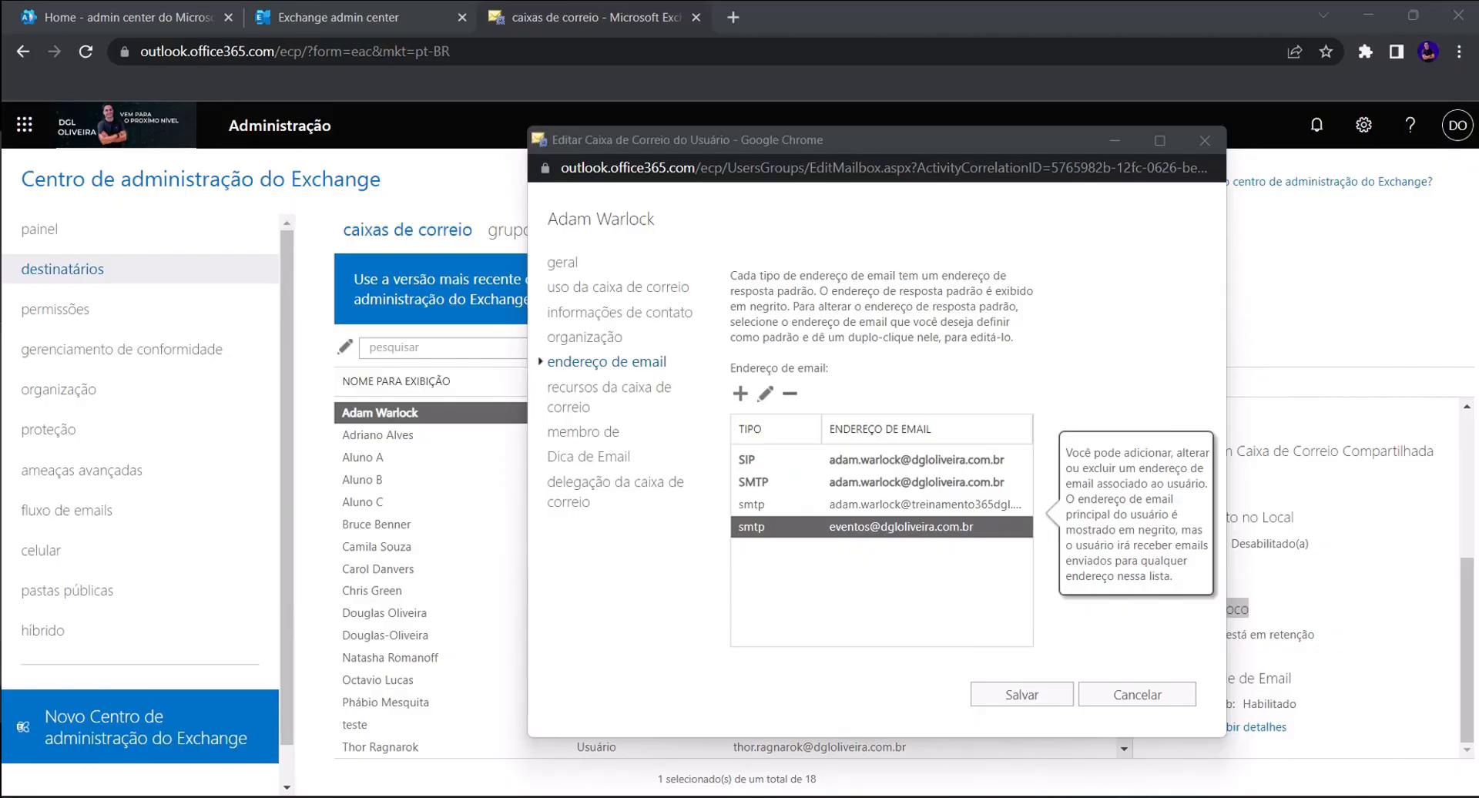
{"action": "double_click", "coordinate": [905, 502]}
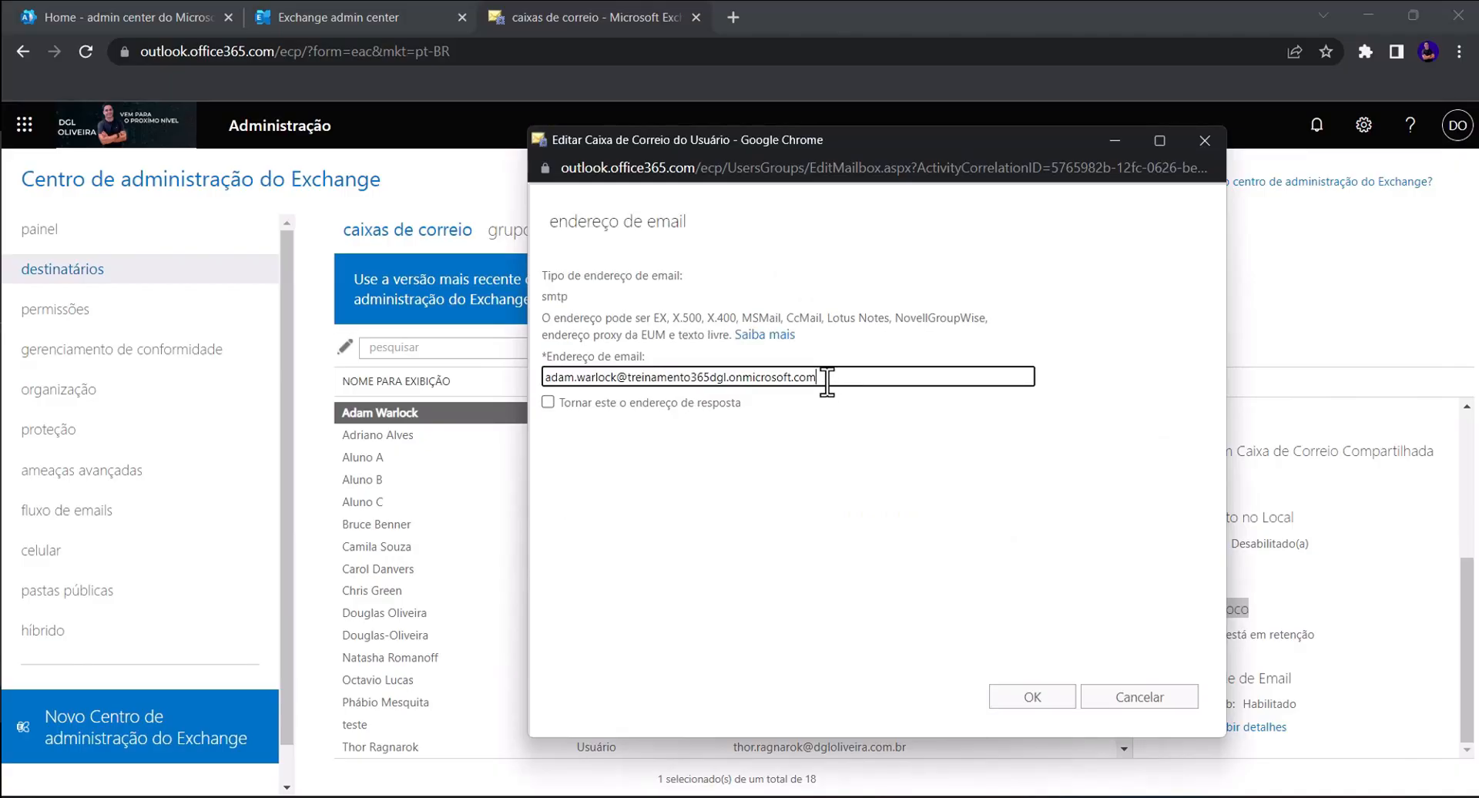
{"action": "left_click_drag", "start_coordinate": [824, 377], "coordinate": [627, 378]}
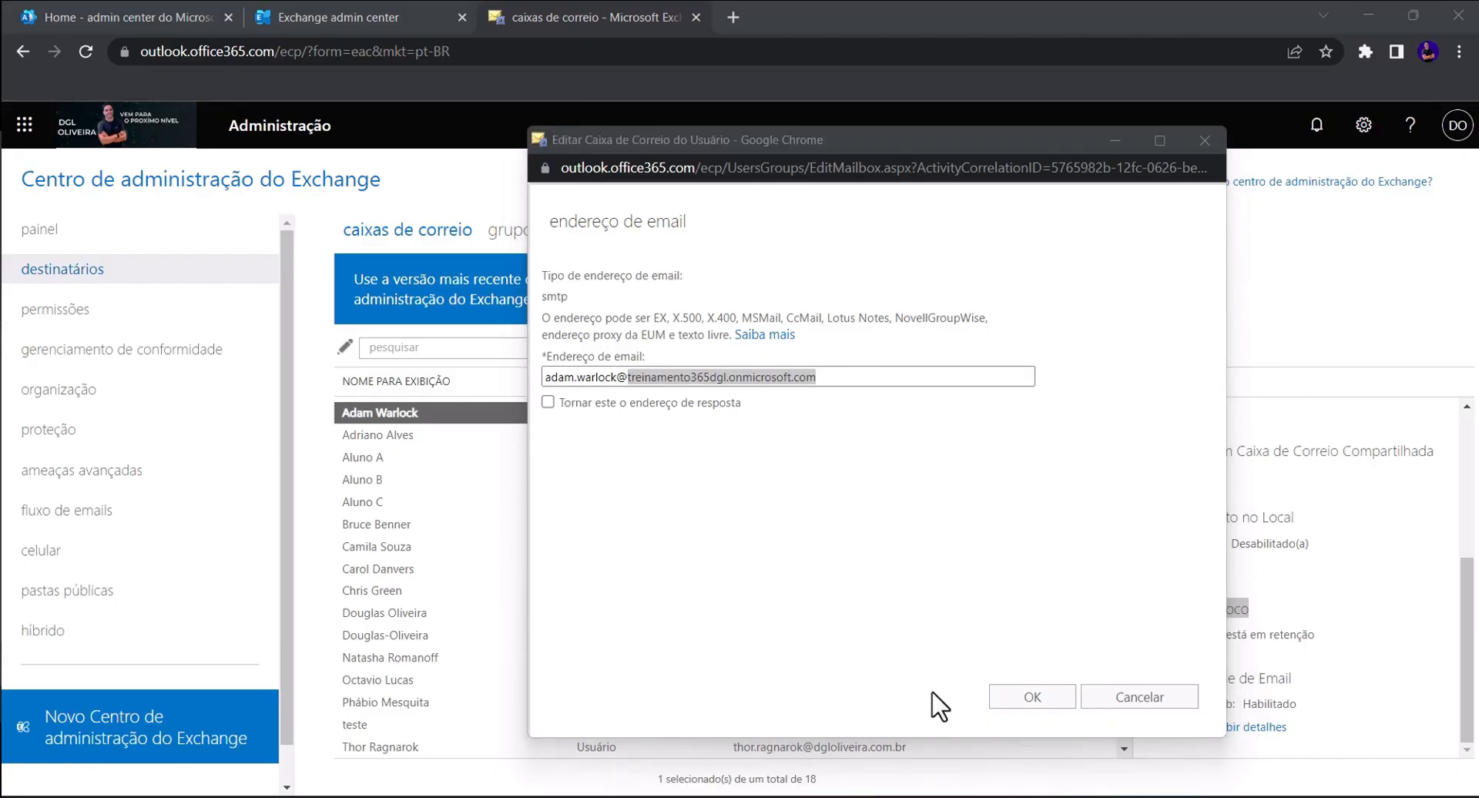
{"action": "left_click", "coordinate": [1156, 698]}
{"action": "left_click", "coordinate": [792, 457]}
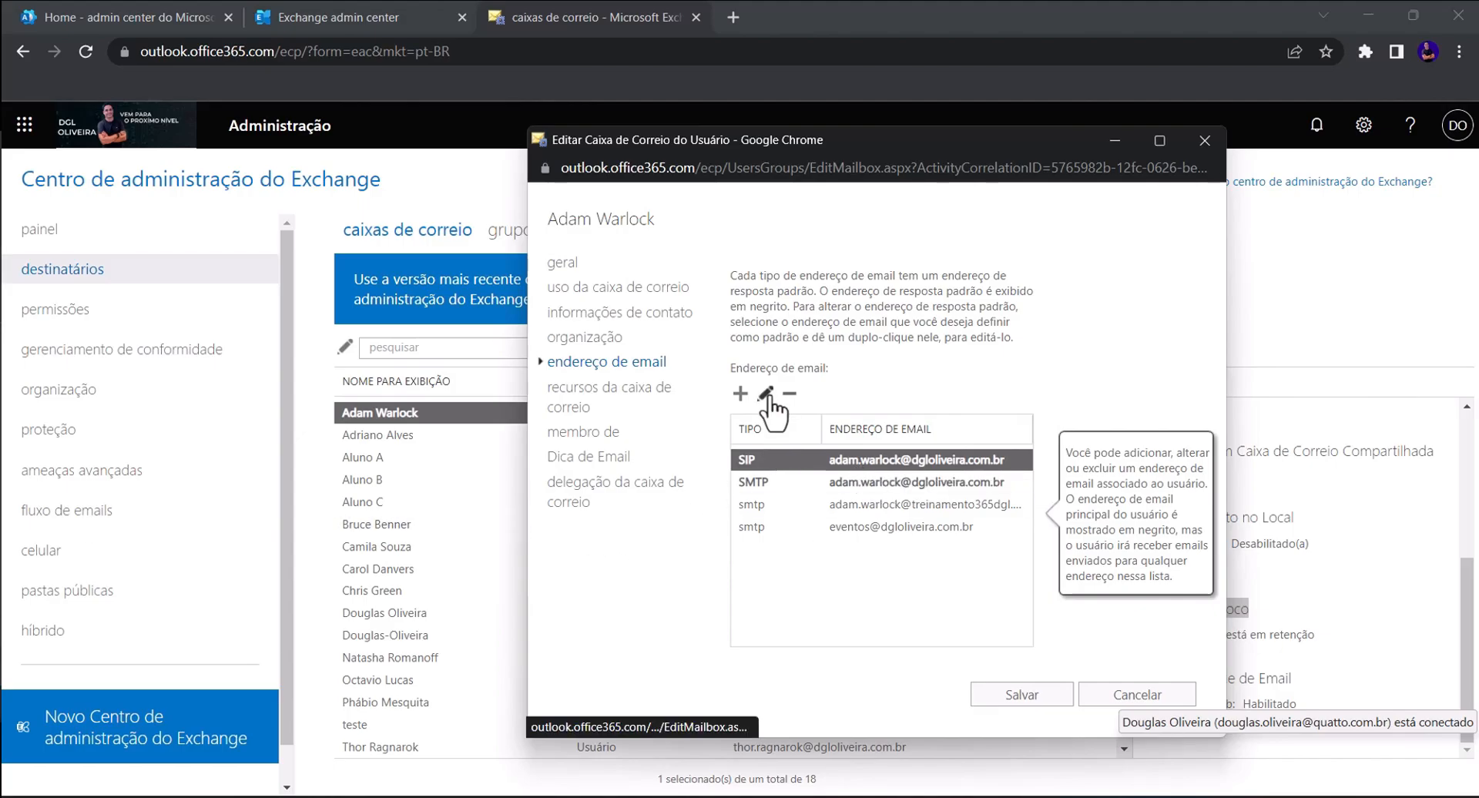
- Inspect the SIP address without changes, then return to the new admin center
{"action": "double_click", "coordinate": [845, 457]}
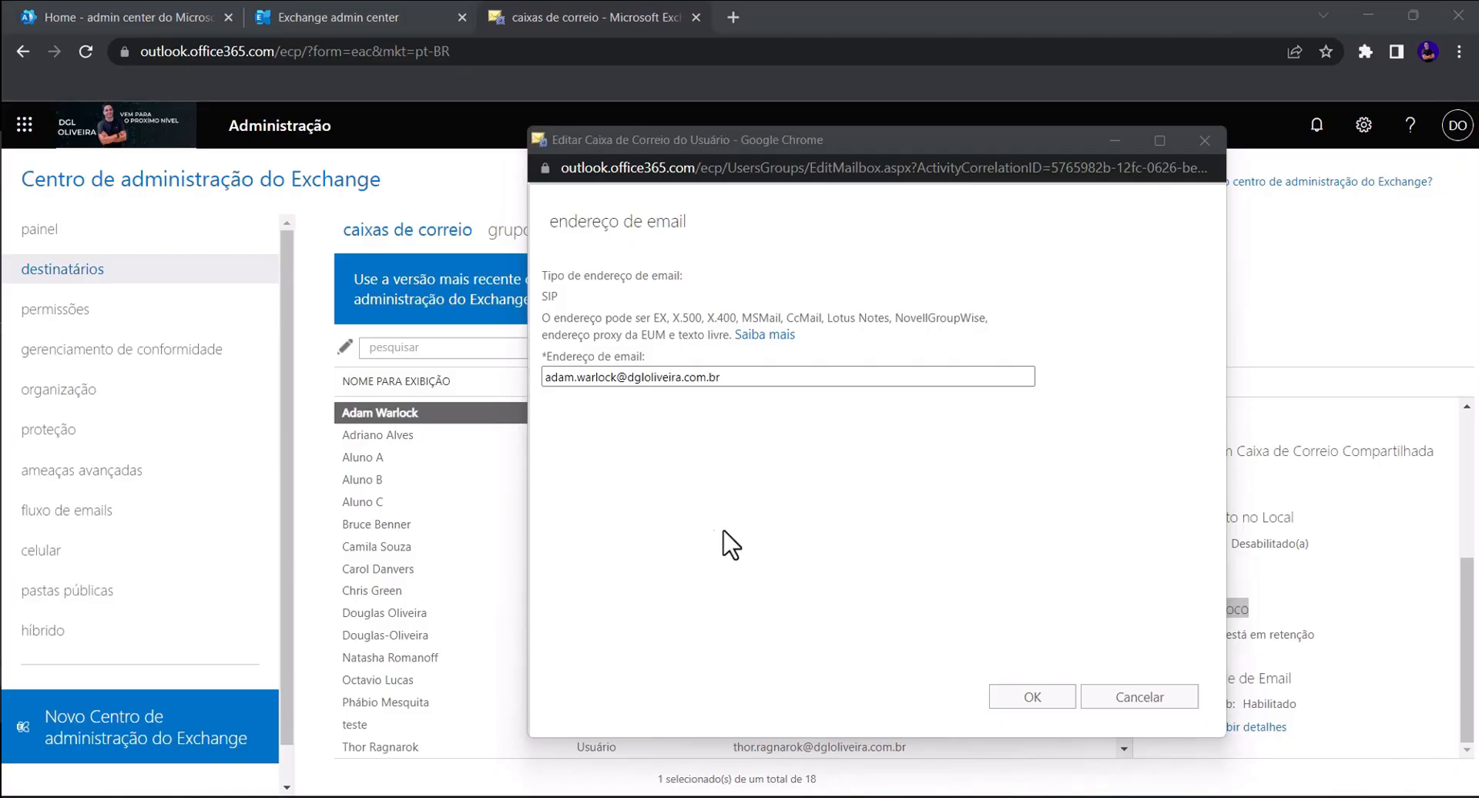
{"action": "left_click", "coordinate": [1109, 694]}
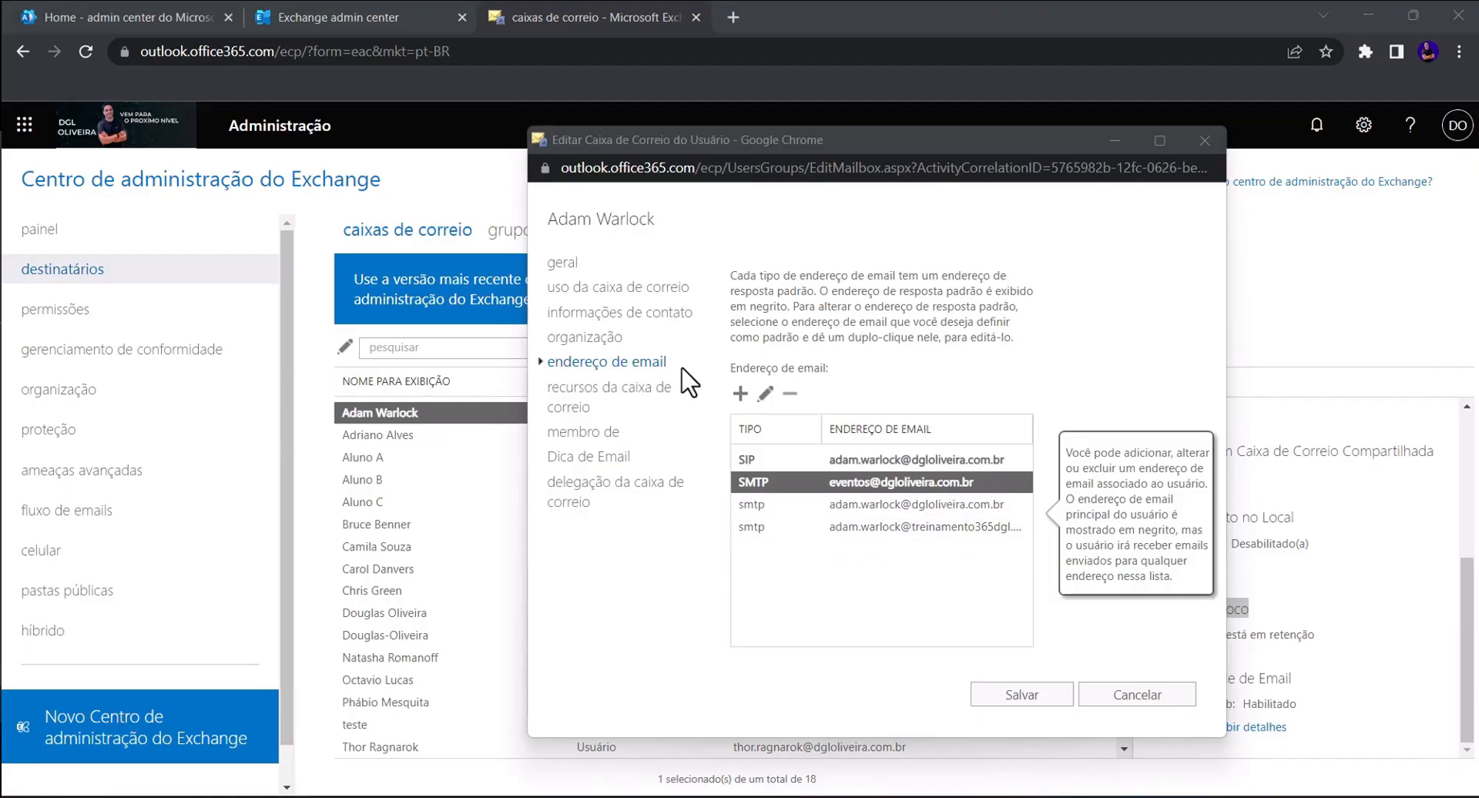
{"action": "left_click", "coordinate": [381, 16]}
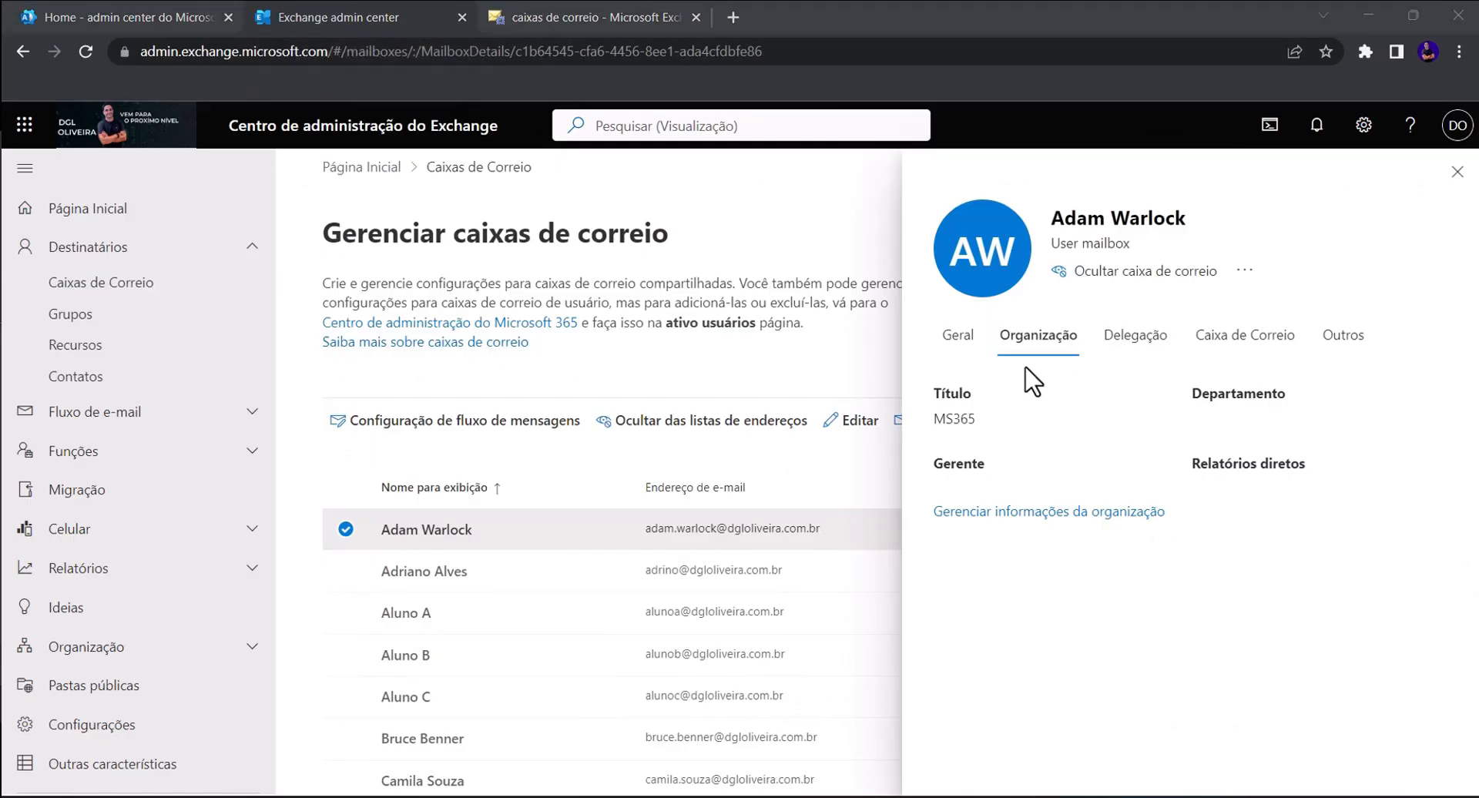
- Show the mailbox's Geral tab scrolled down to the Endereços de email section
{"action": "left_click", "coordinate": [957, 336]}
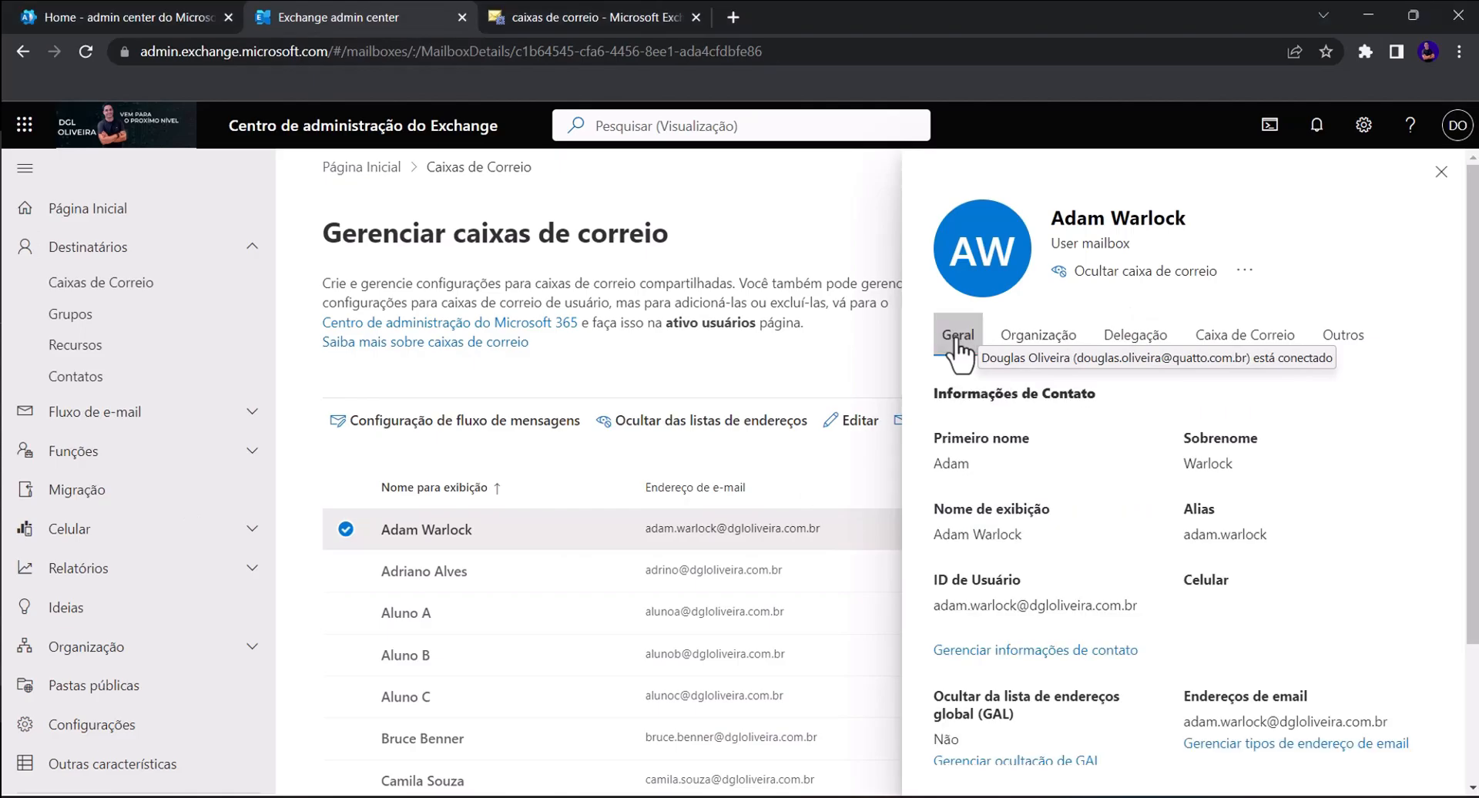
{"action": "scroll", "coordinate": [1109, 439], "scroll_direction": "down", "scroll_amount": 3}
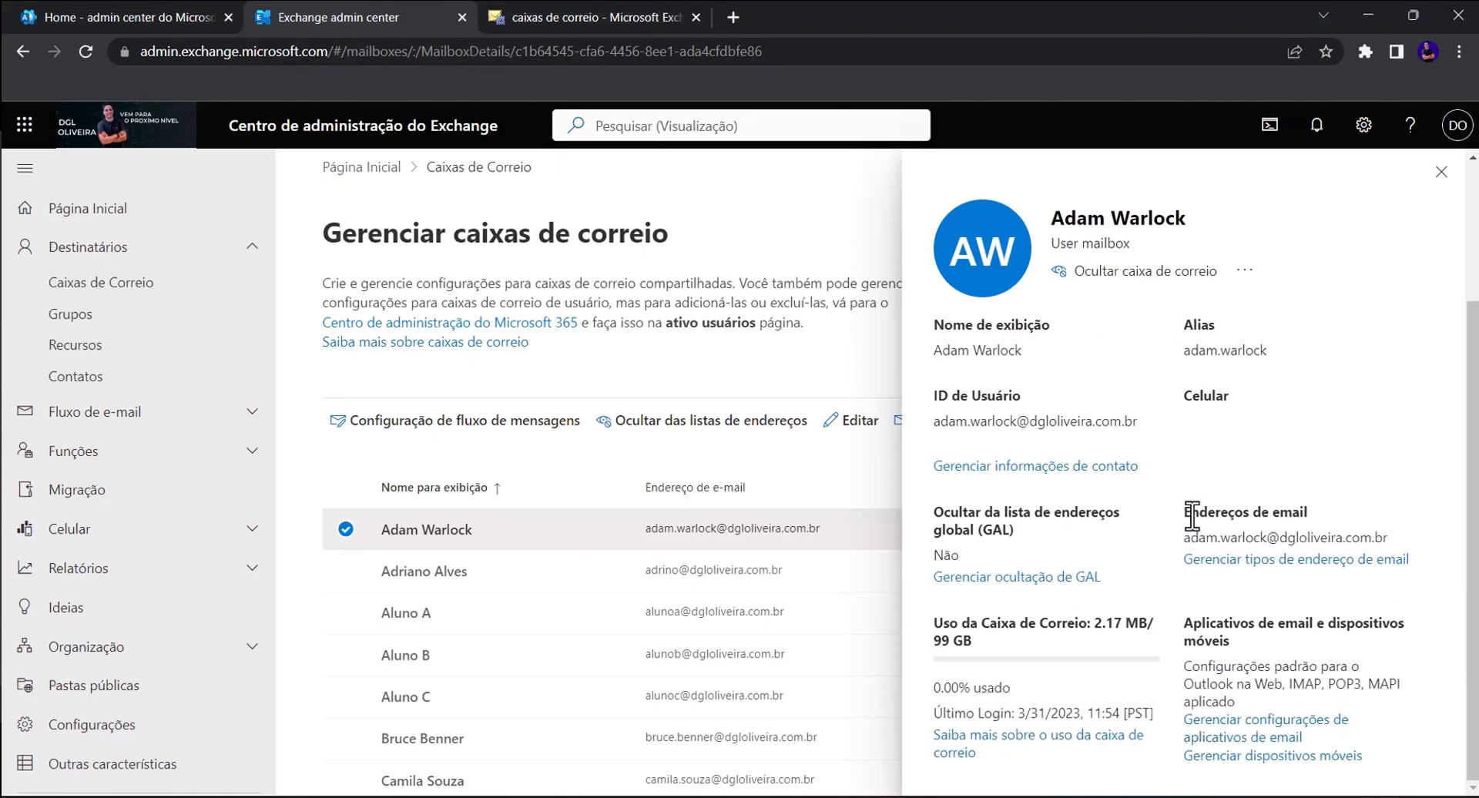
{"action": "left_click_drag", "start_coordinate": [1191, 511], "coordinate": [1332, 529]}
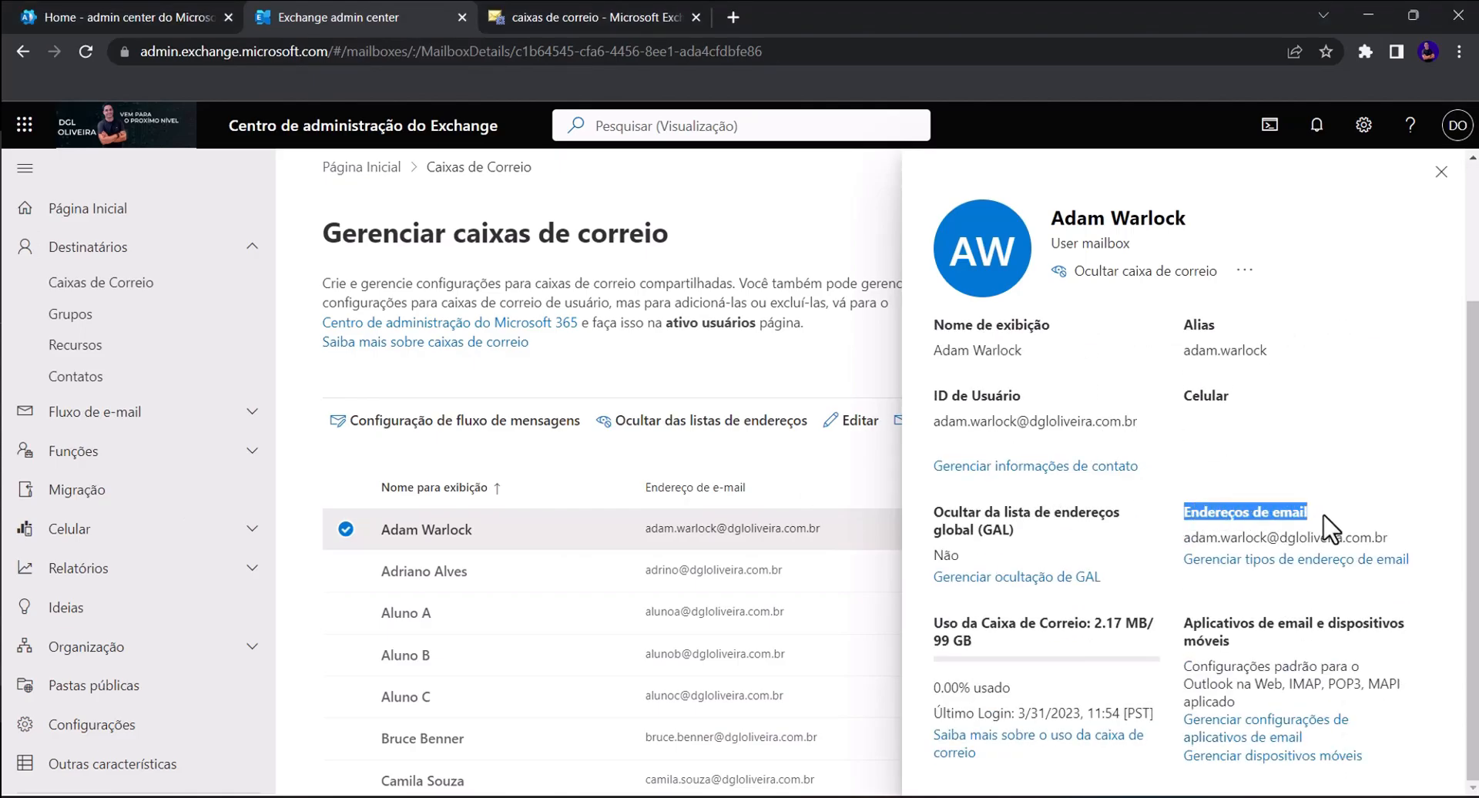
{"action": "left_click", "coordinate": [1181, 562]}
{"action": "left_click_drag", "start_coordinate": [1180, 561], "coordinate": [1218, 565]}
{"action": "left_click", "coordinate": [1390, 586]}
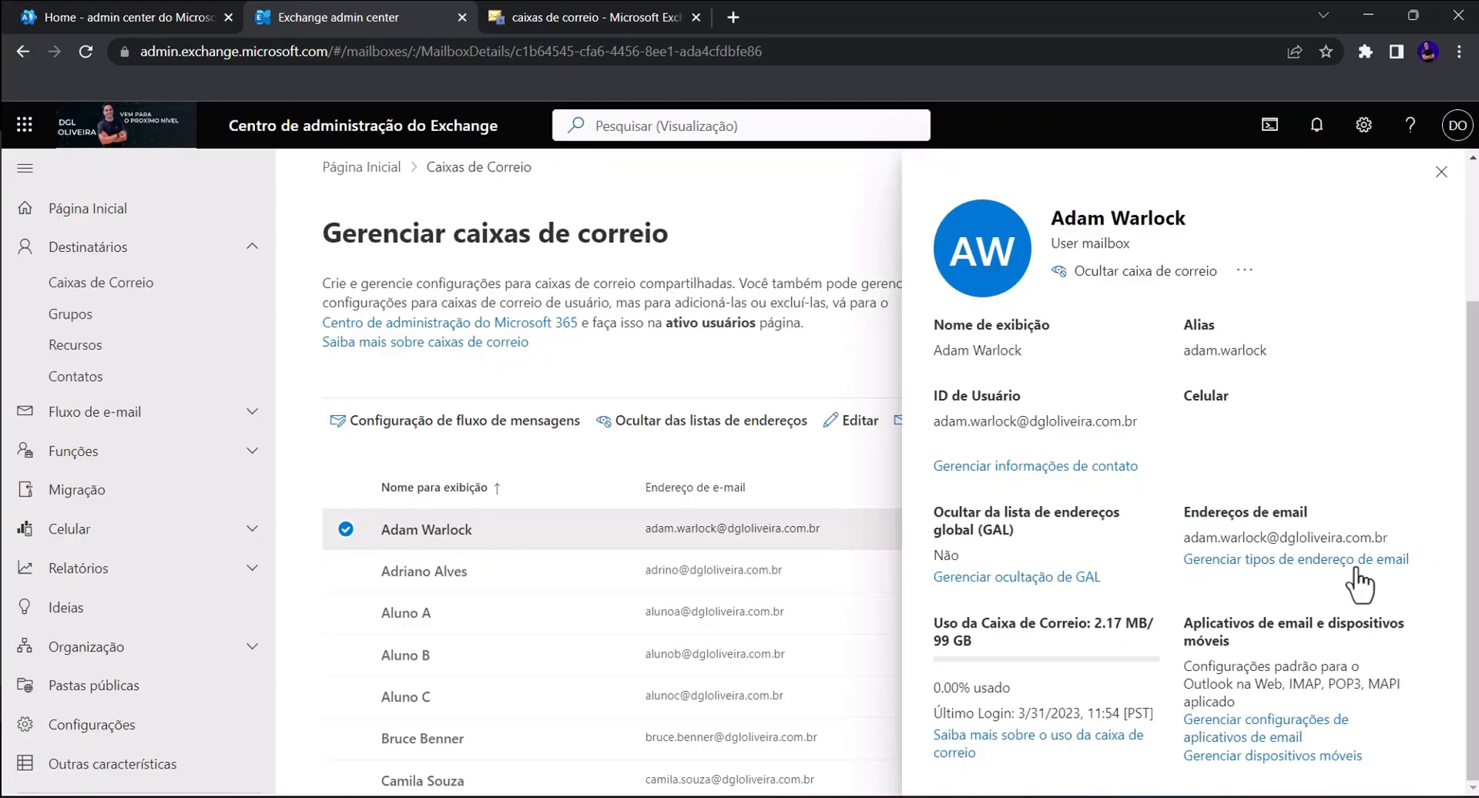
{"action": "left_click", "coordinate": [1294, 561]}
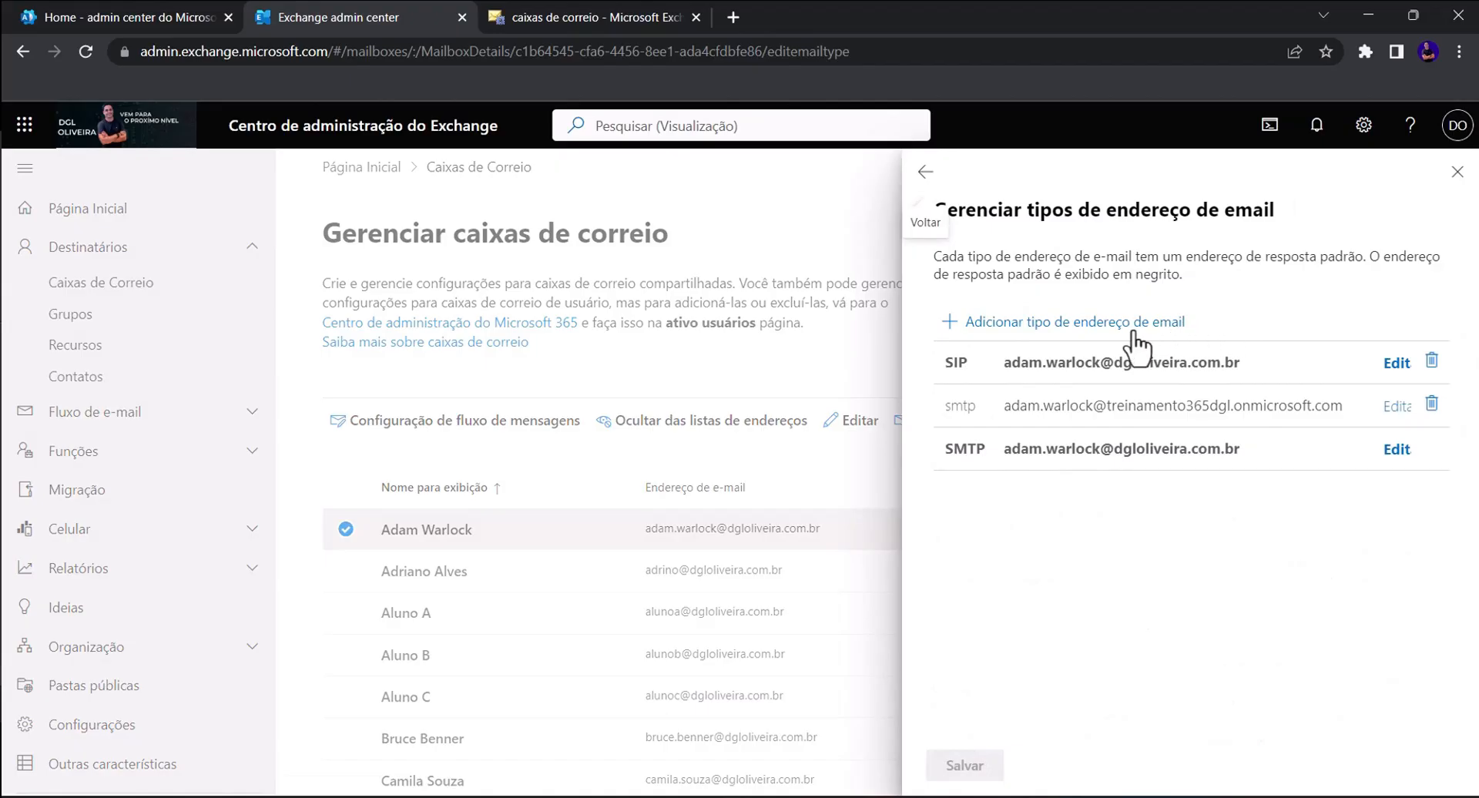
{"action": "left_click", "coordinate": [1109, 324]}
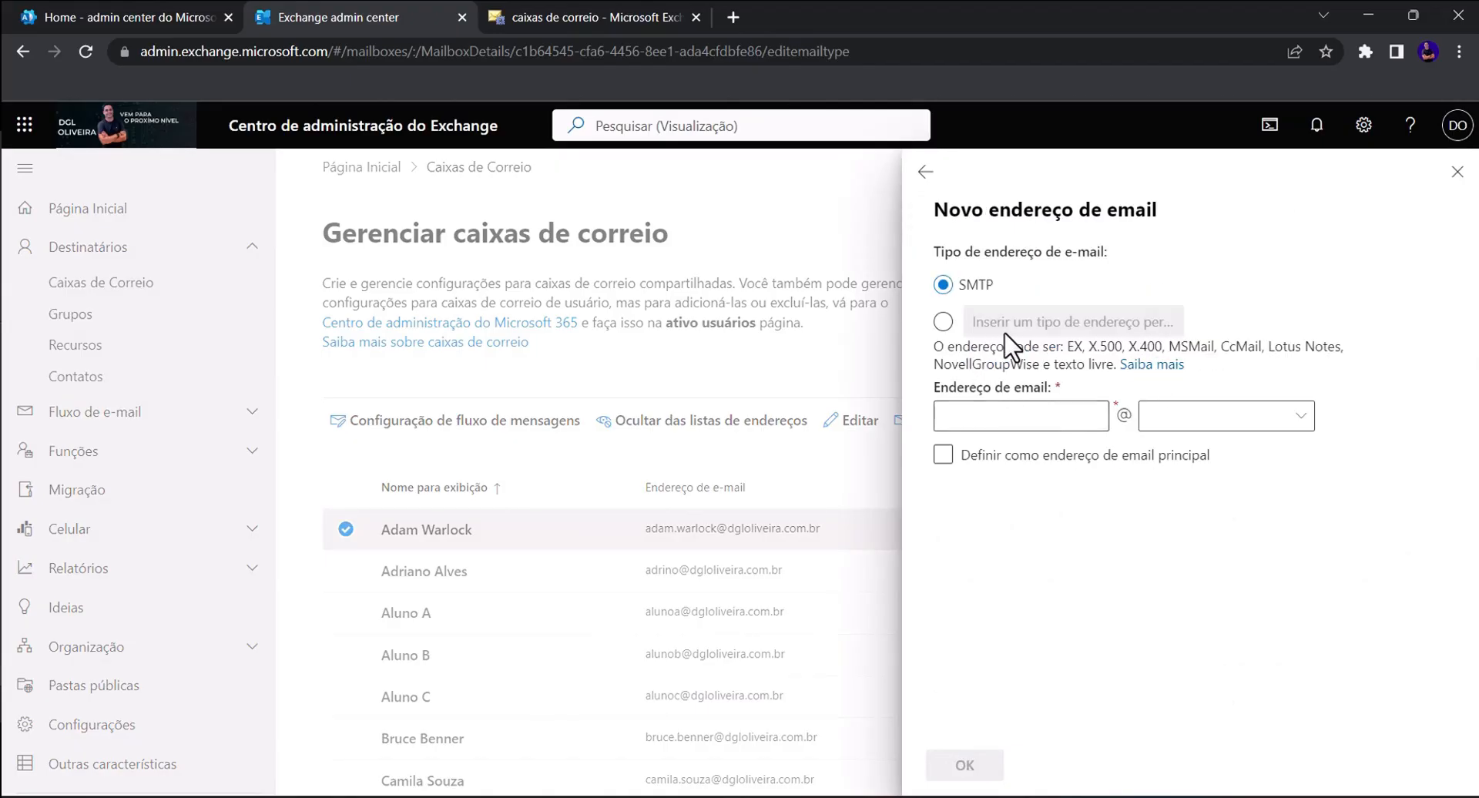
{"action": "left_click", "coordinate": [1033, 416]}
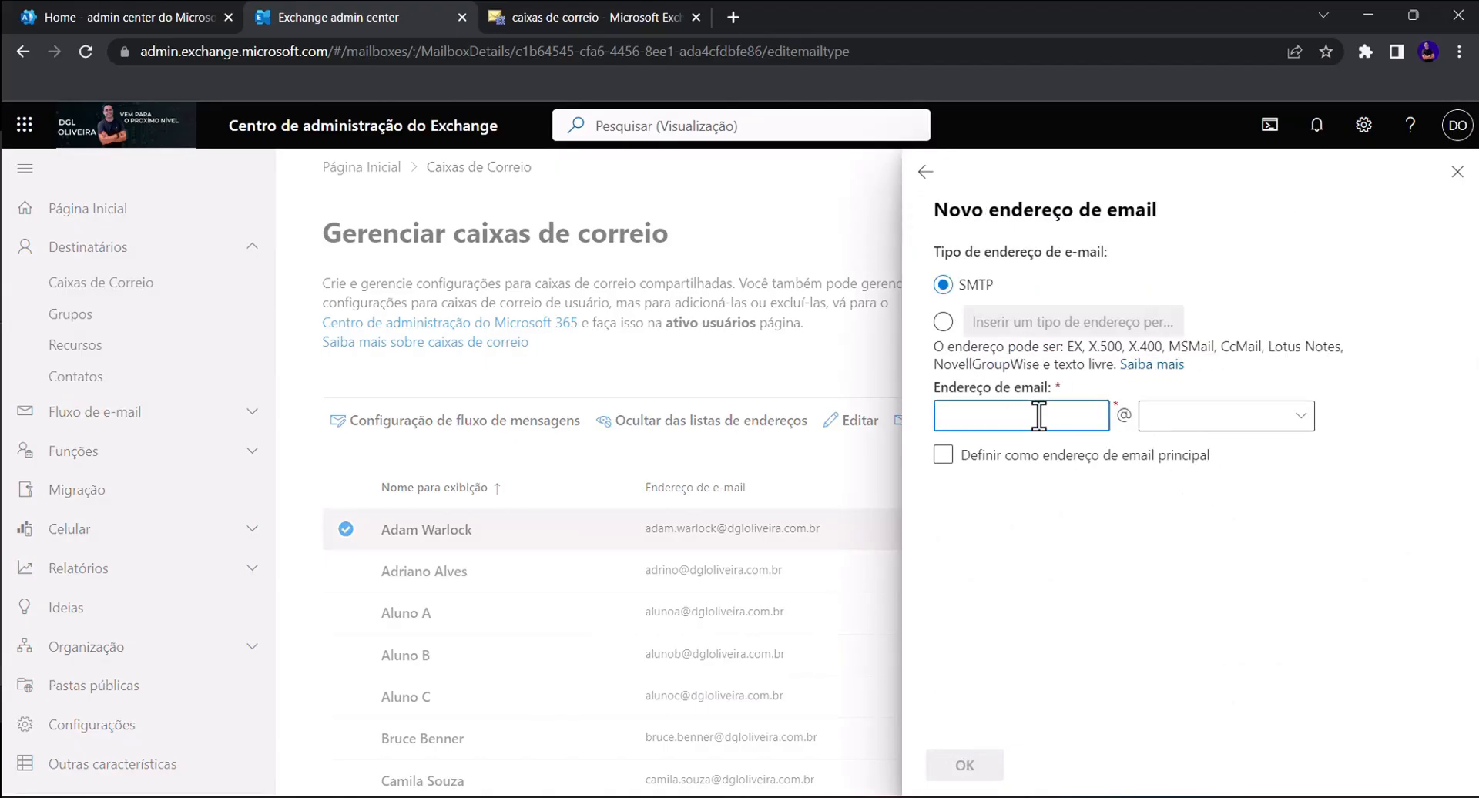
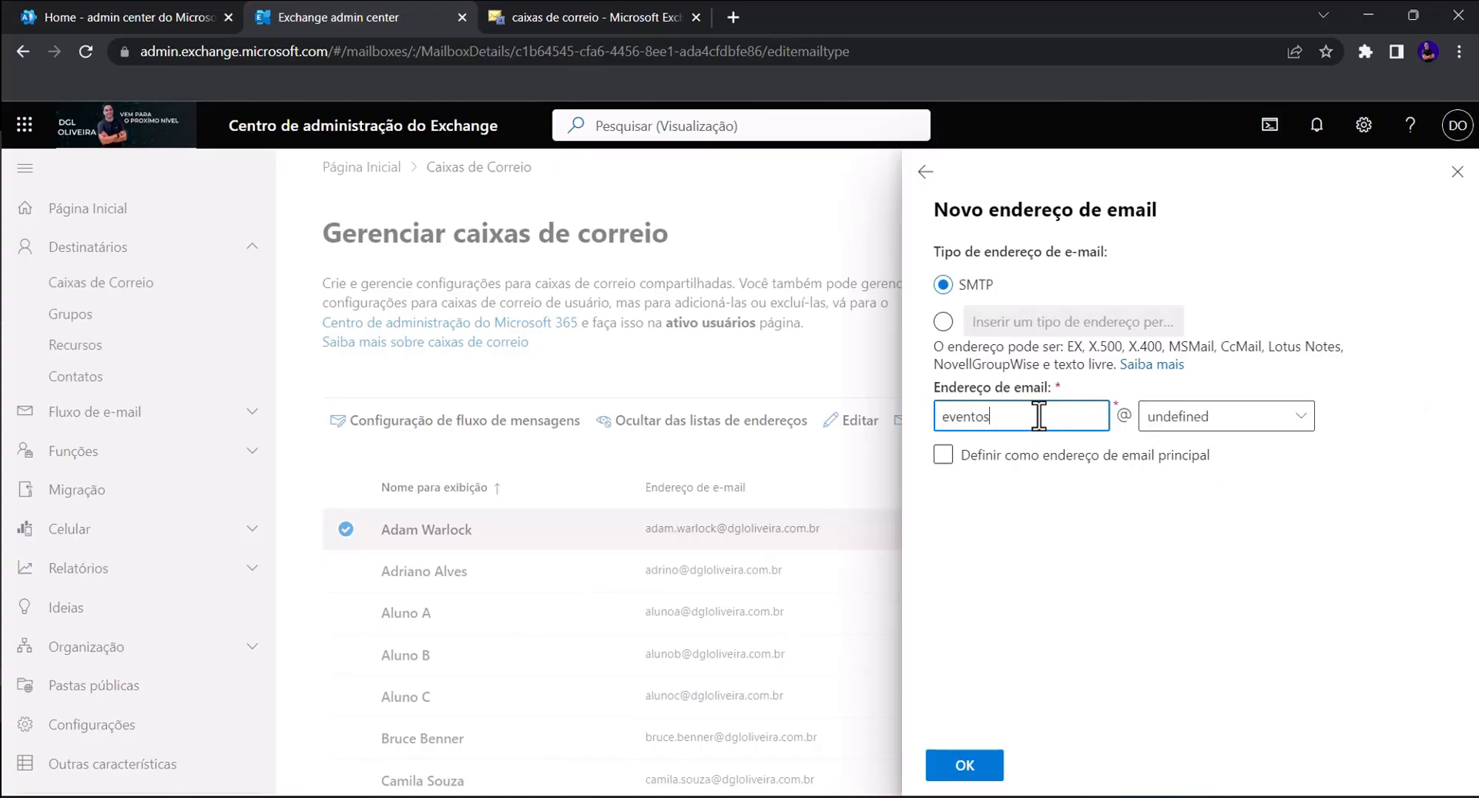
{"action": "left_click", "coordinate": [1205, 419]}
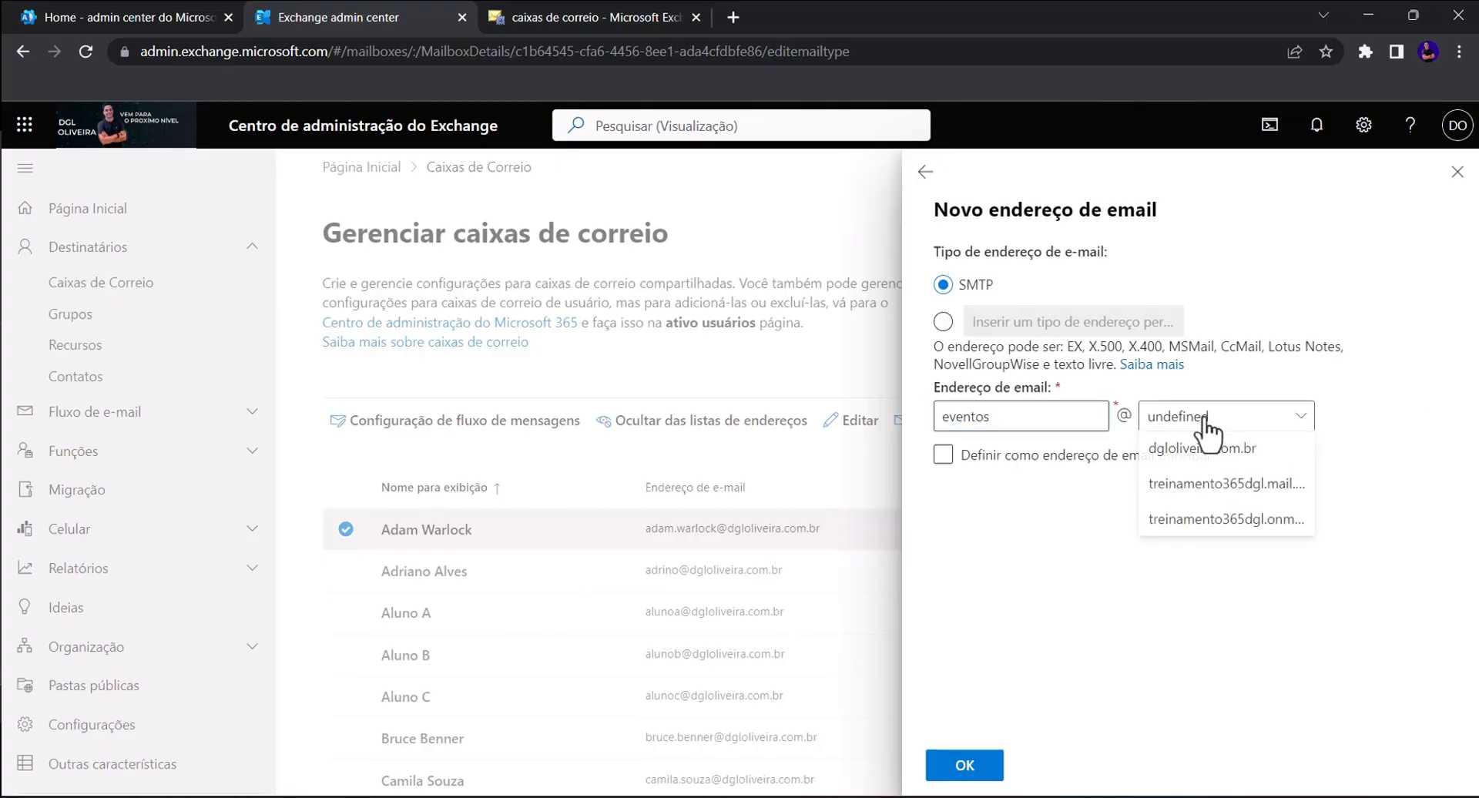
{"action": "left_click", "coordinate": [1264, 463]}
{"action": "left_click", "coordinate": [1006, 462]}
{"action": "left_click", "coordinate": [1237, 473]}
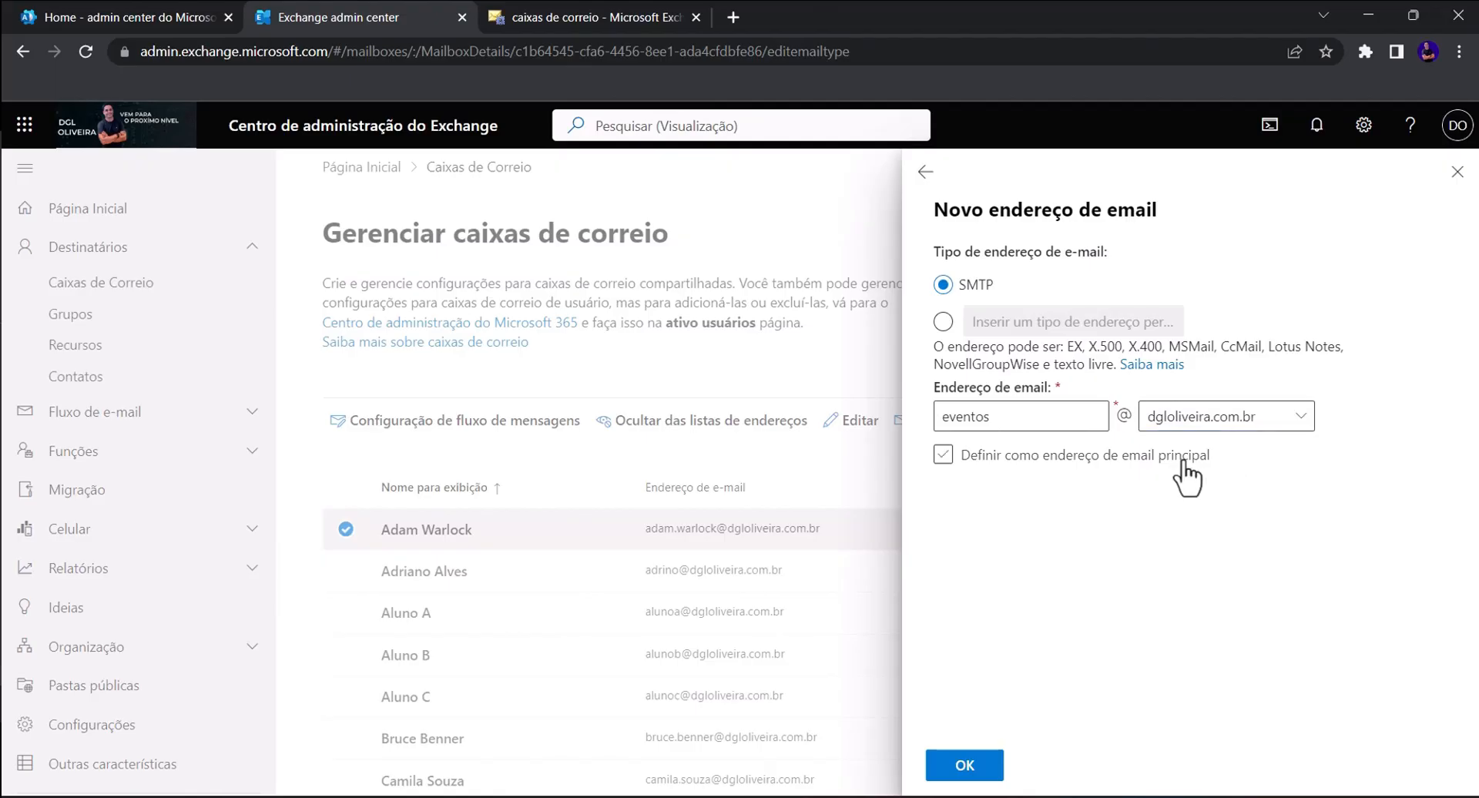
{"action": "left_click", "coordinate": [969, 458]}
{"action": "left_click", "coordinate": [971, 458]}
- Discard the drafted address and close the mailbox details panel
{"action": "left_click", "coordinate": [927, 173]}
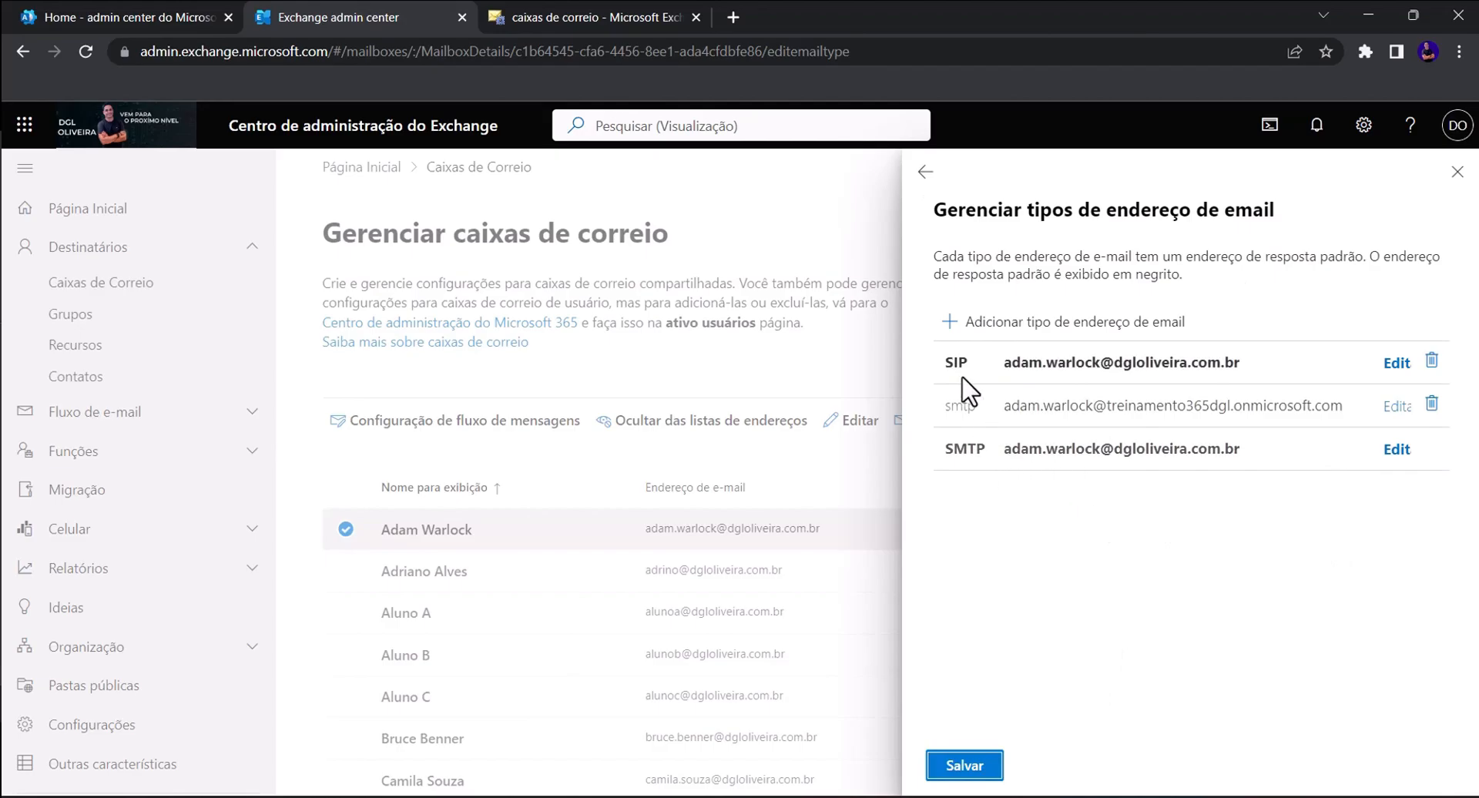
{"action": "left_click_drag", "start_coordinate": [1243, 364], "coordinate": [1308, 408]}
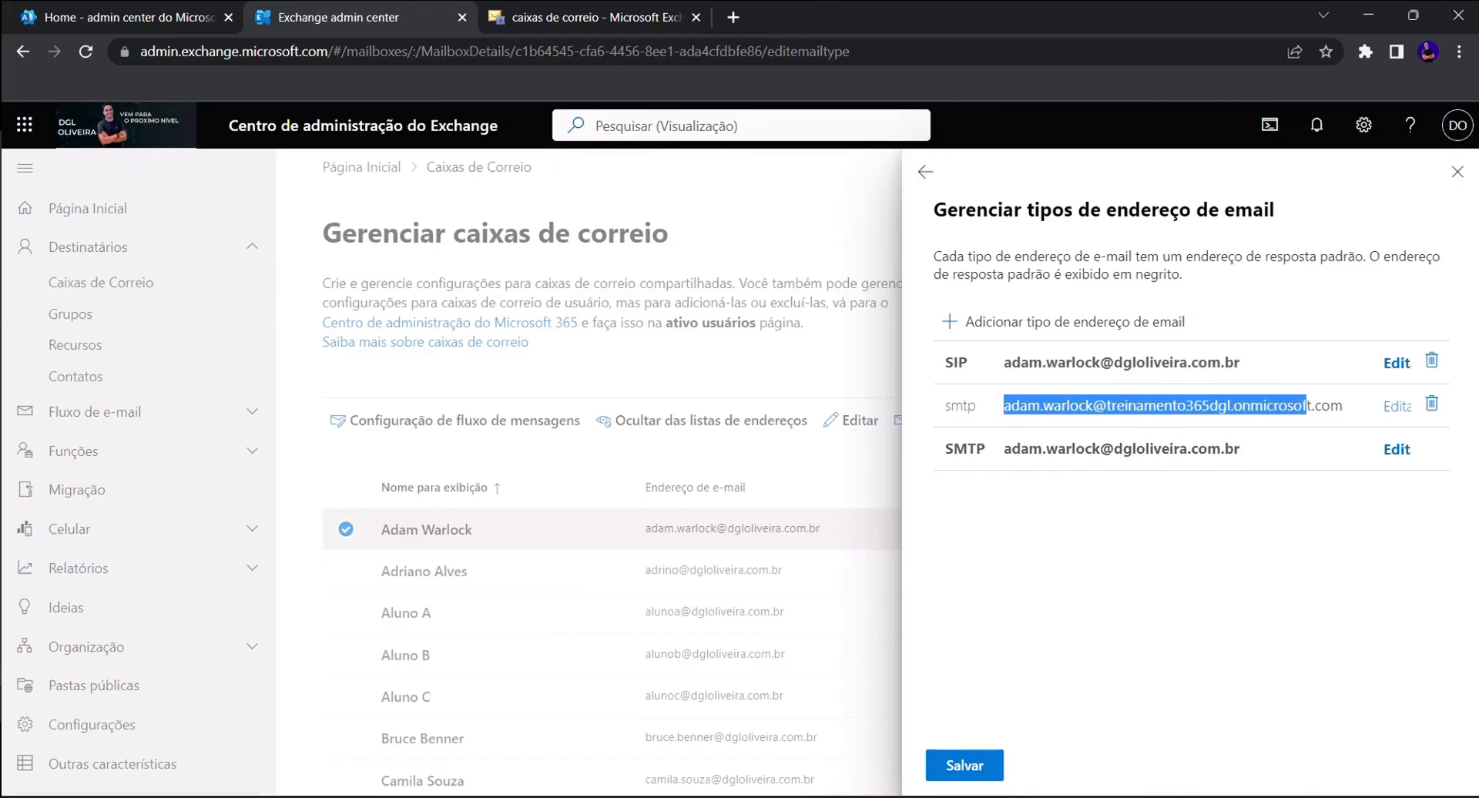
{"action": "left_click", "coordinate": [1457, 171]}
- Reopen the mailbox in the classic center and show its mailbox features and policies
{"action": "left_click", "coordinate": [598, 17]}
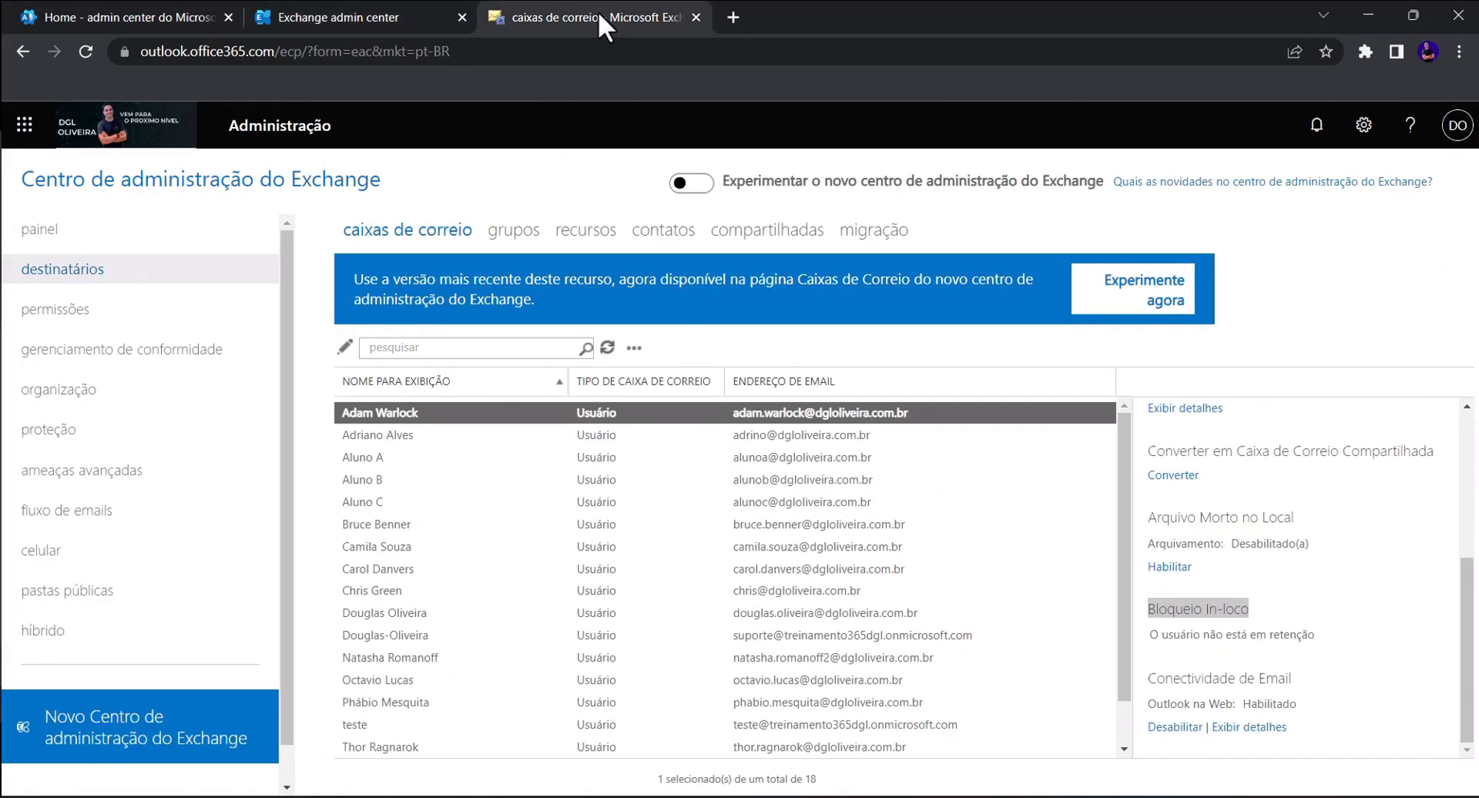
{"action": "double_click", "coordinate": [417, 414]}
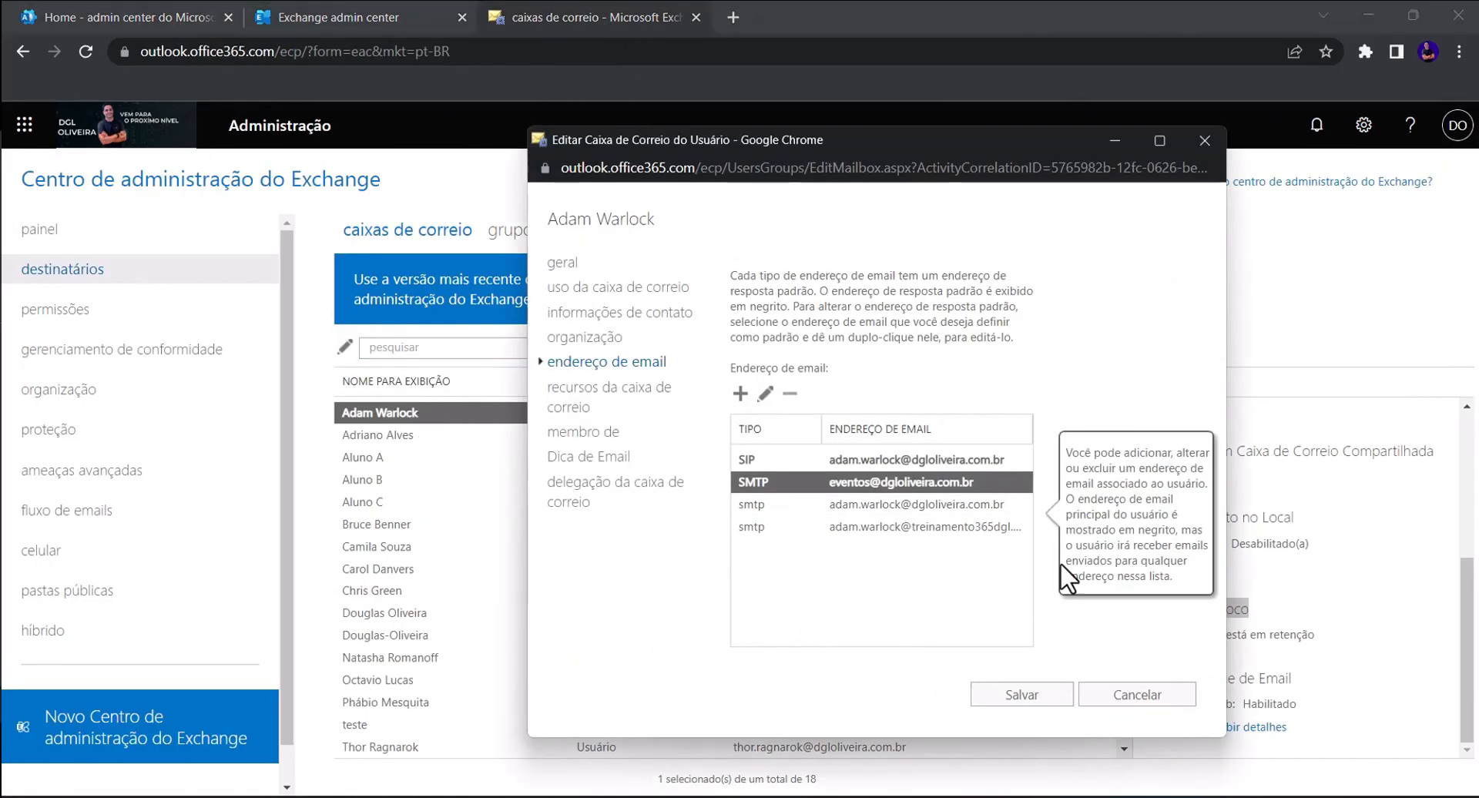
{"action": "left_click", "coordinate": [624, 397]}
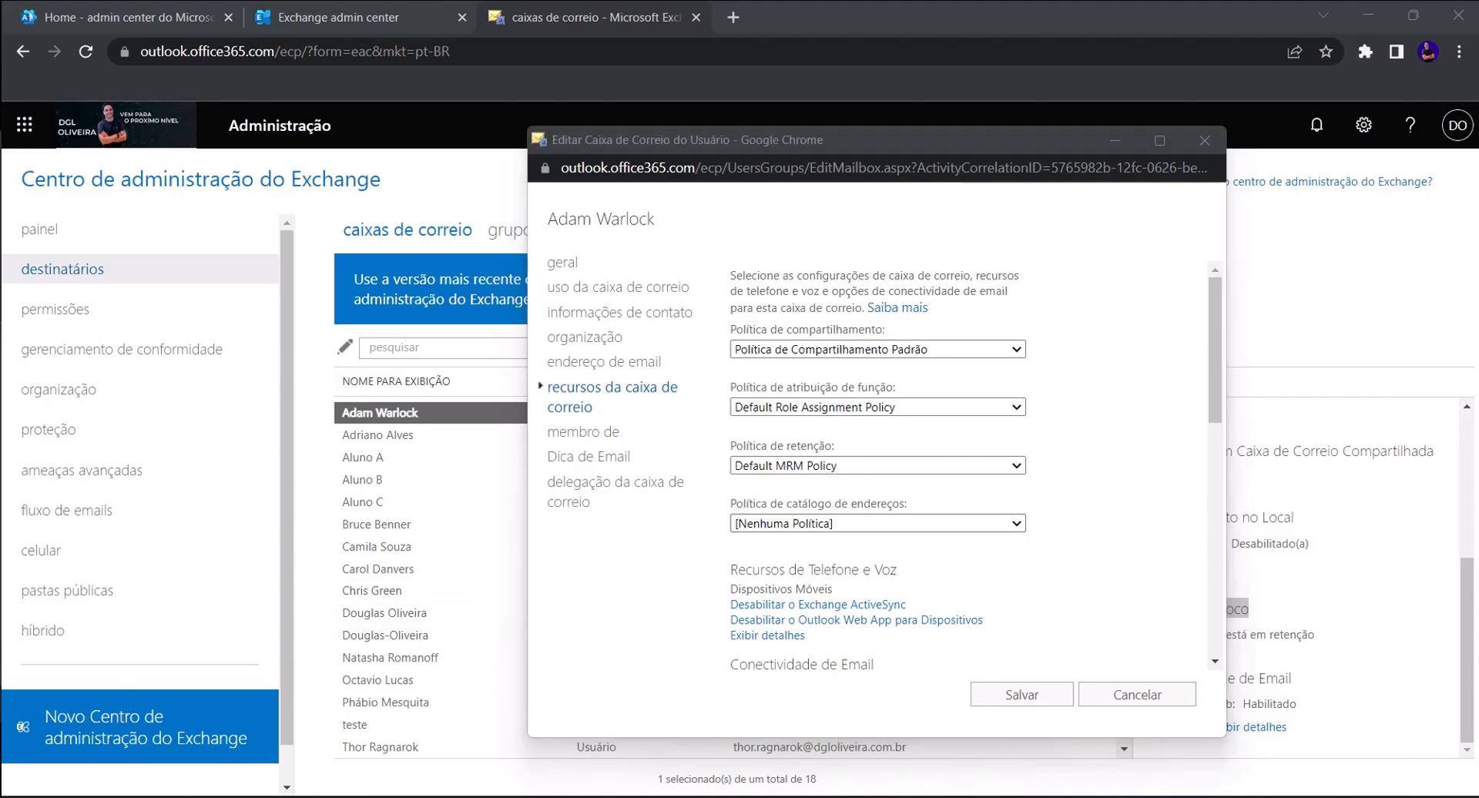
- Show Adam Warlock's sharing policy options, only Política de Compartilhamento Padrão, then list the retention policies
{"action": "left_click_drag", "start_coordinate": [732, 329], "coordinate": [972, 356]}
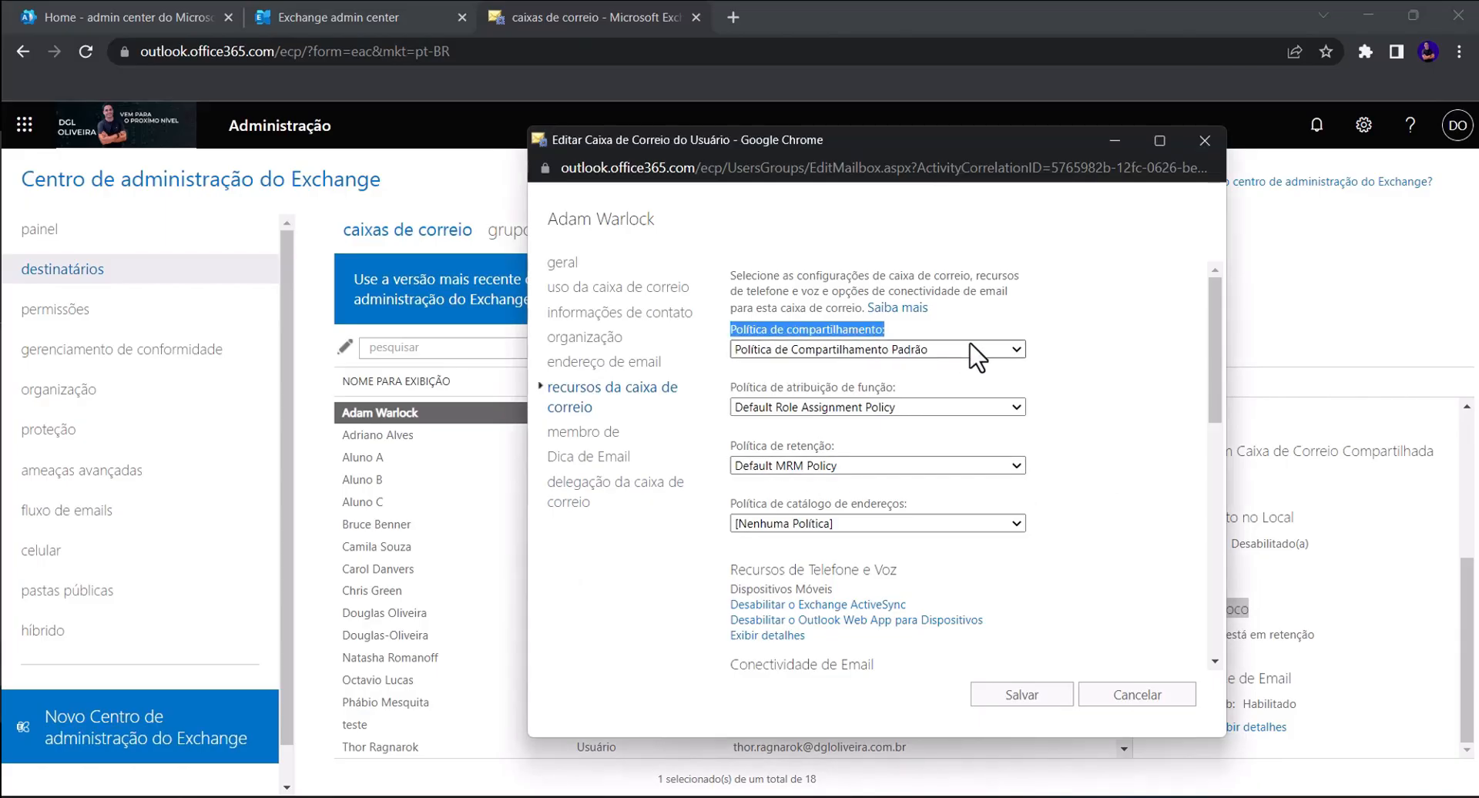
{"action": "left_click", "coordinate": [930, 351]}
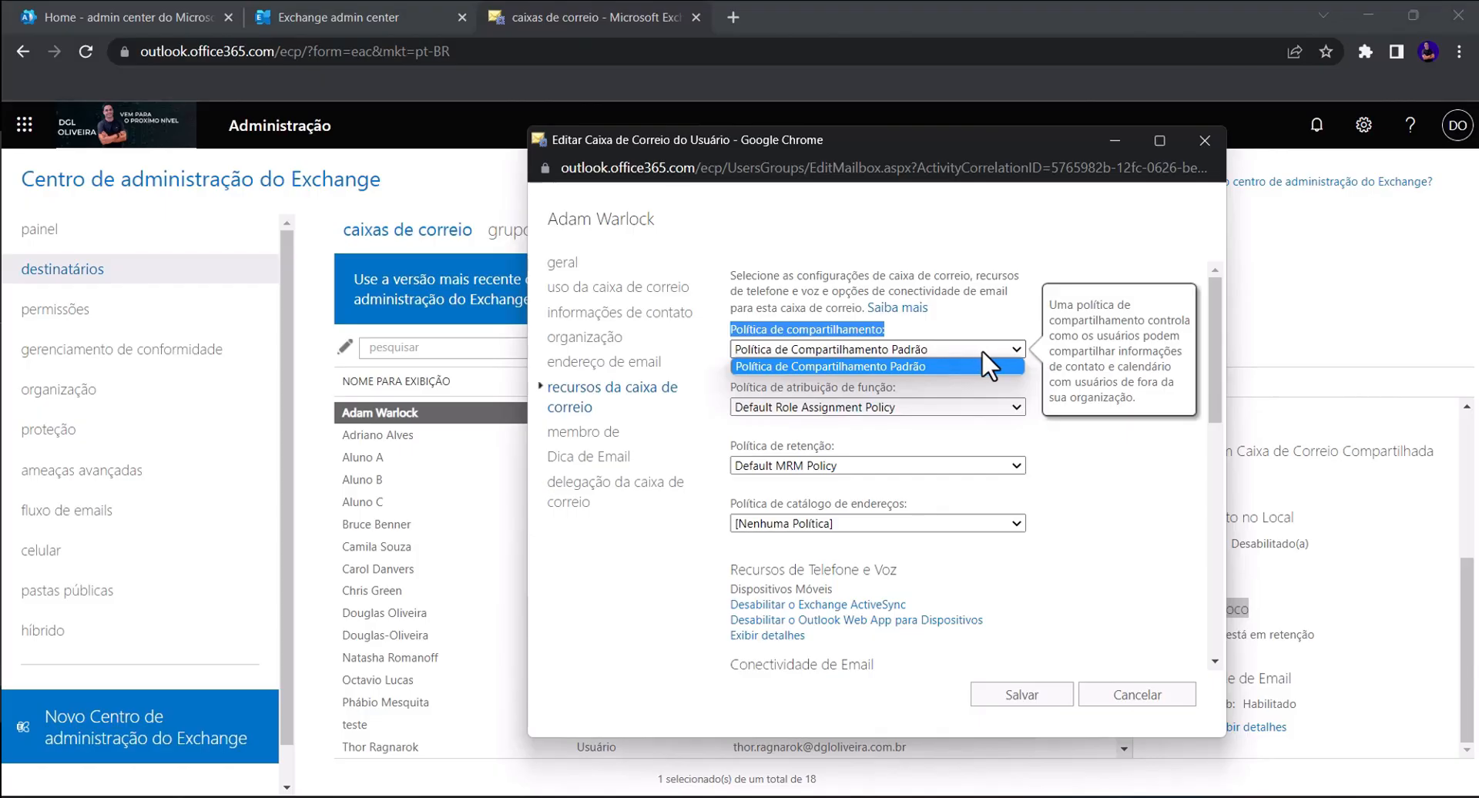
{"action": "left_click", "coordinate": [936, 466]}
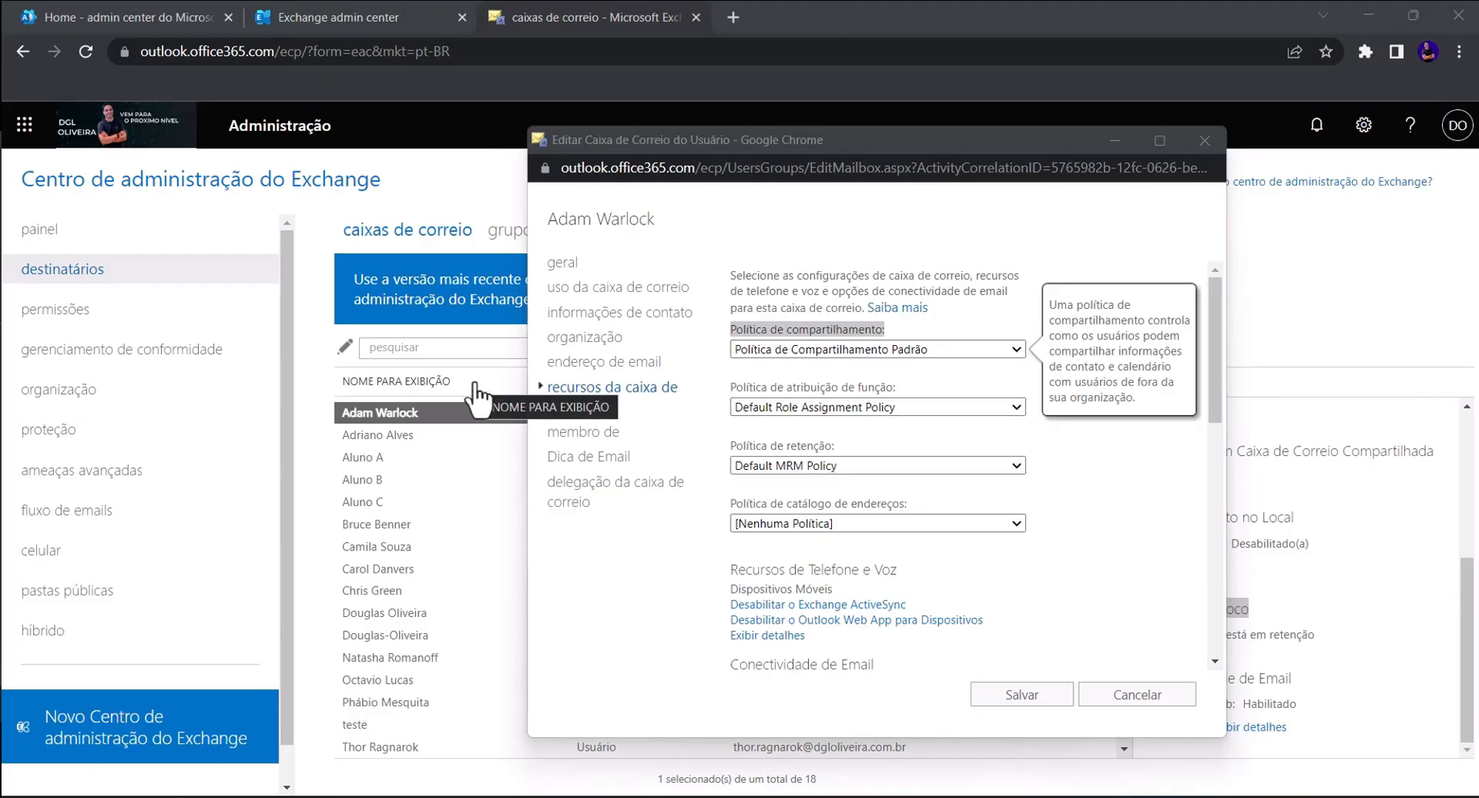
- Return to the new Exchange admin center and open Adam Warlock's mailbox details at General contact information
{"action": "left_click", "coordinate": [372, 10]}
{"action": "left_click", "coordinate": [467, 533]}
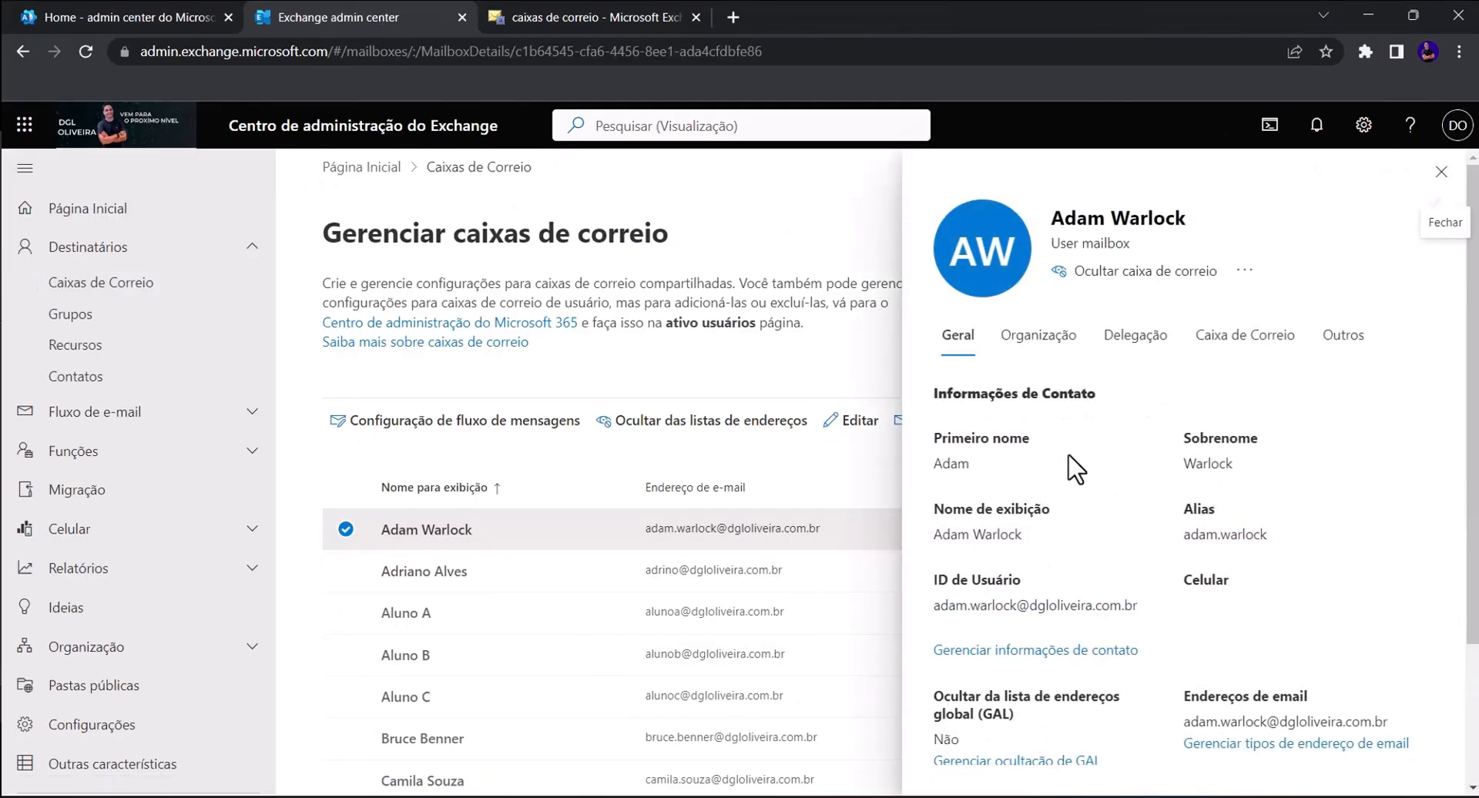
- On the Caixa de Correio tab, note the Default MRM Policy retention, then open Gerenciar políticas de Caixa de Correio
{"action": "left_click", "coordinate": [1230, 344]}
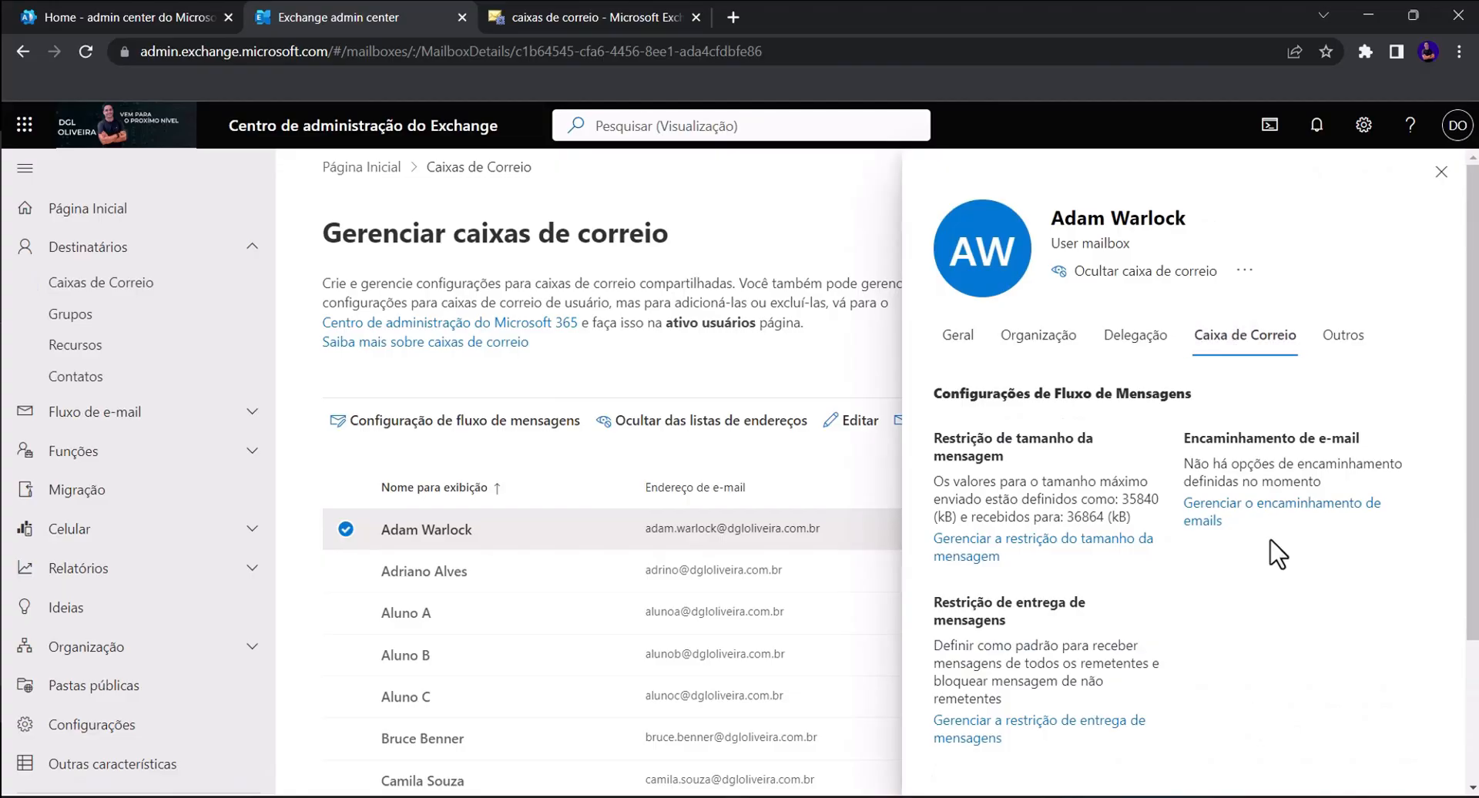
{"action": "scroll", "coordinate": [1277, 553], "scroll_direction": "down", "scroll_amount": 3}
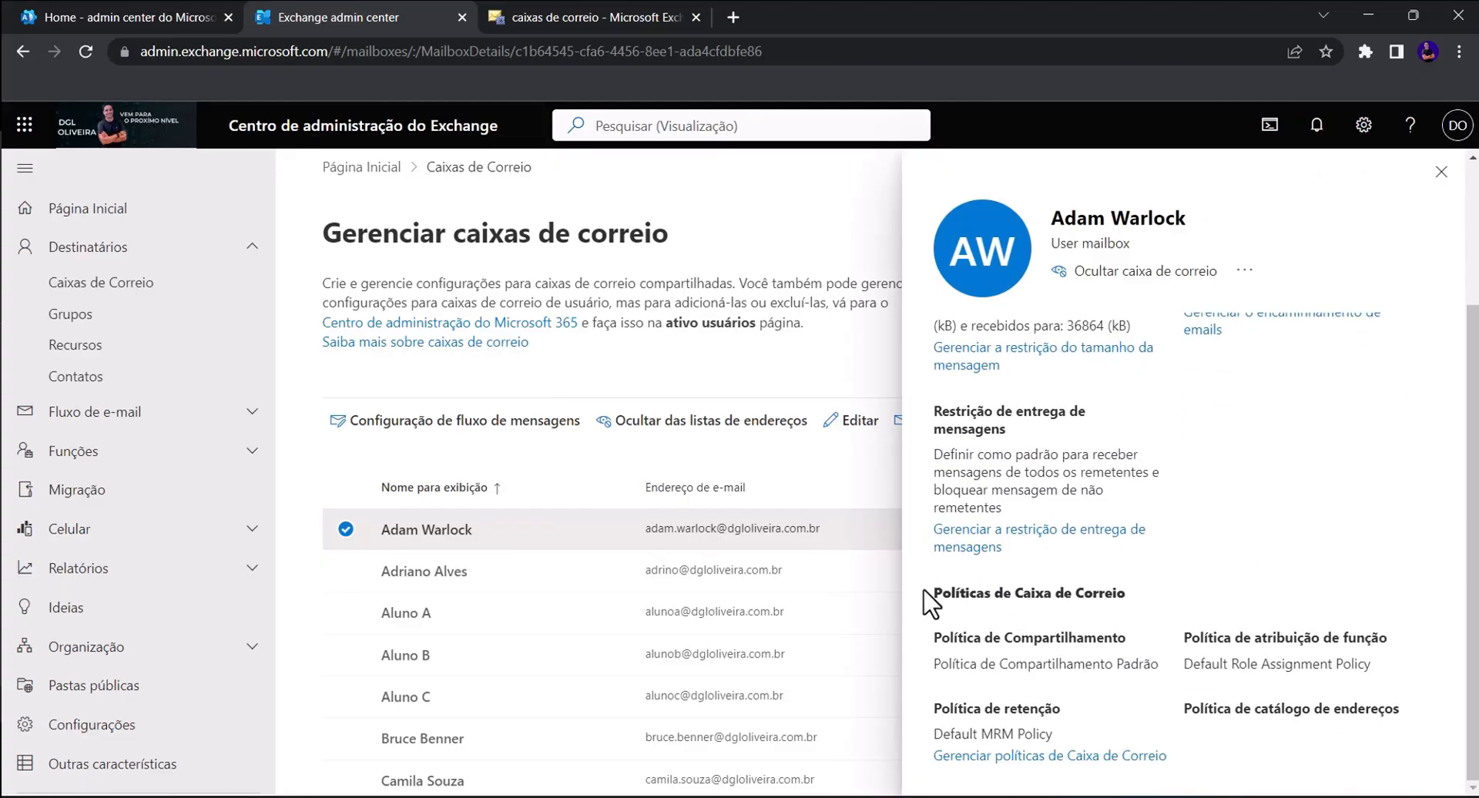
{"action": "left_click_drag", "start_coordinate": [932, 594], "coordinate": [1125, 594]}
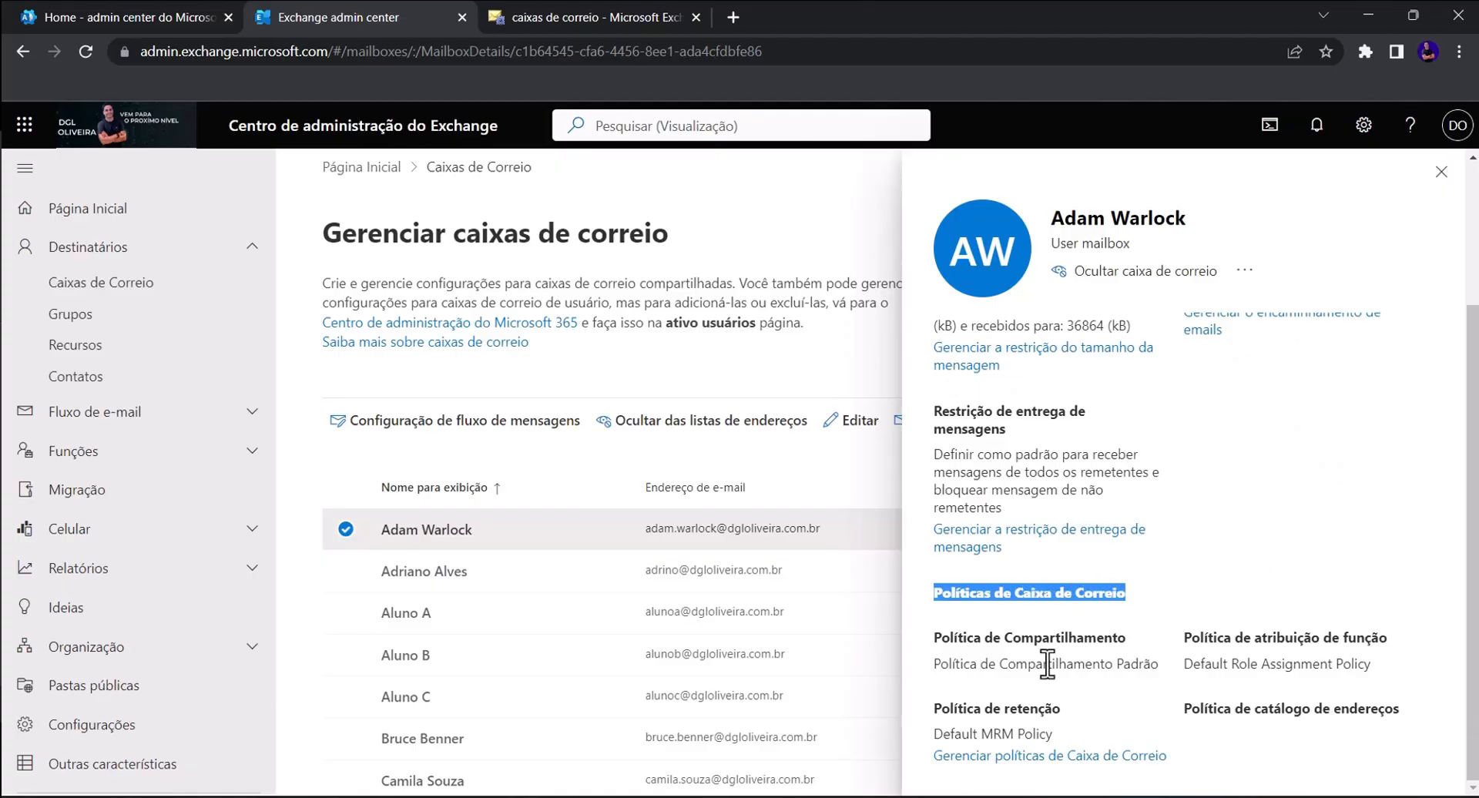
{"action": "left_click_drag", "start_coordinate": [934, 637], "coordinate": [1373, 641]}
{"action": "left_click", "coordinate": [1384, 639]}
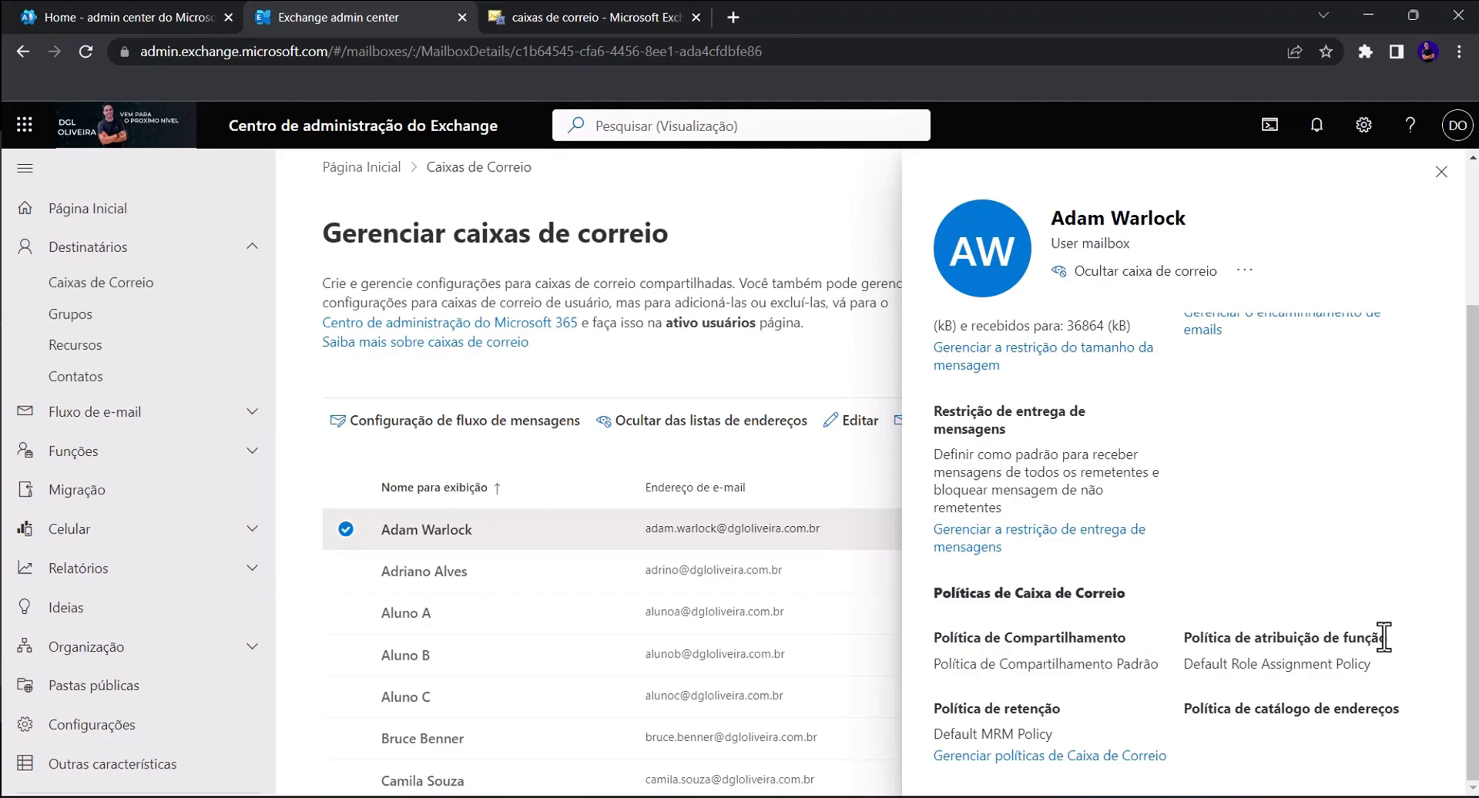
{"action": "left_click_drag", "start_coordinate": [1180, 727], "coordinate": [940, 710]}
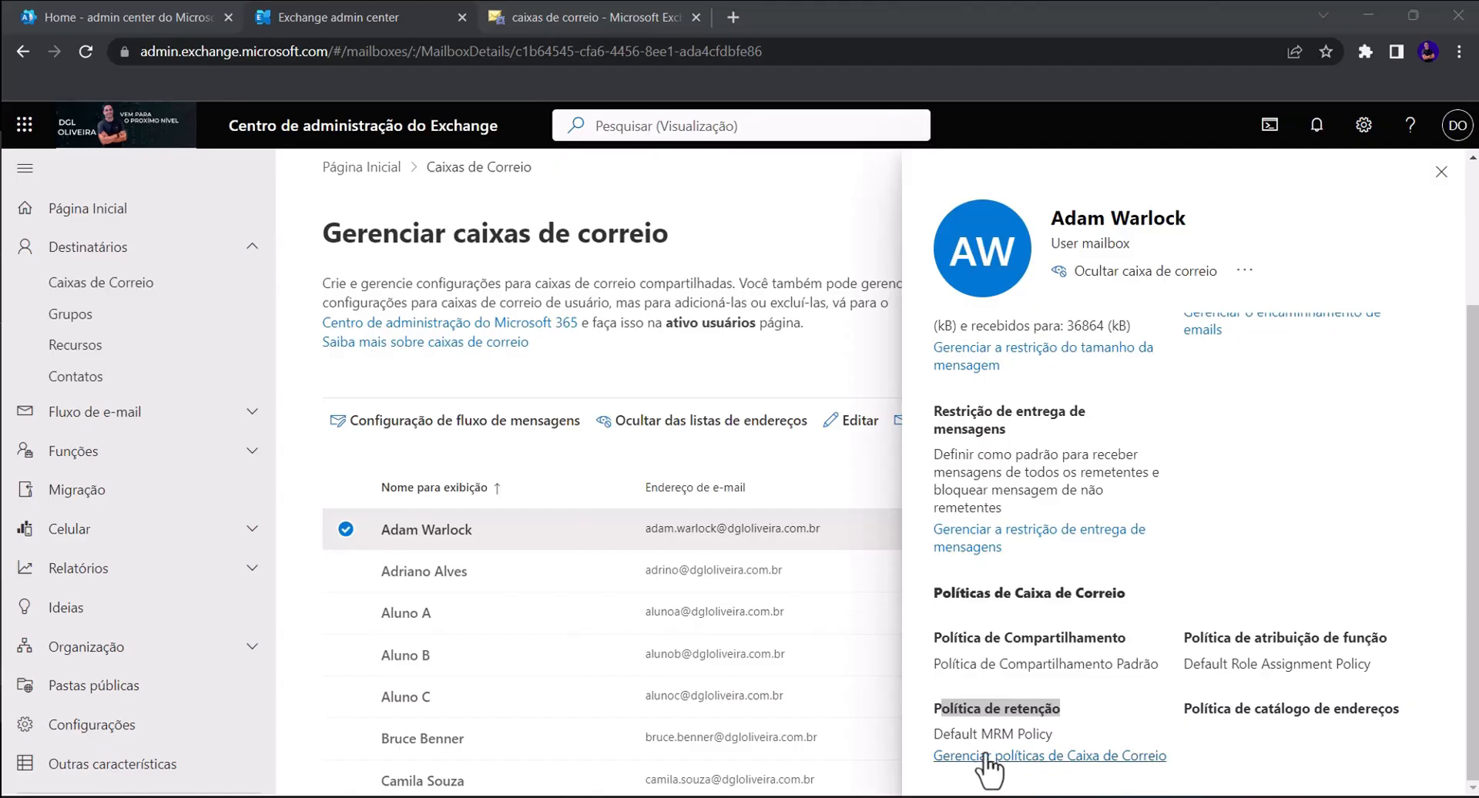
{"action": "left_click", "coordinate": [941, 756]}
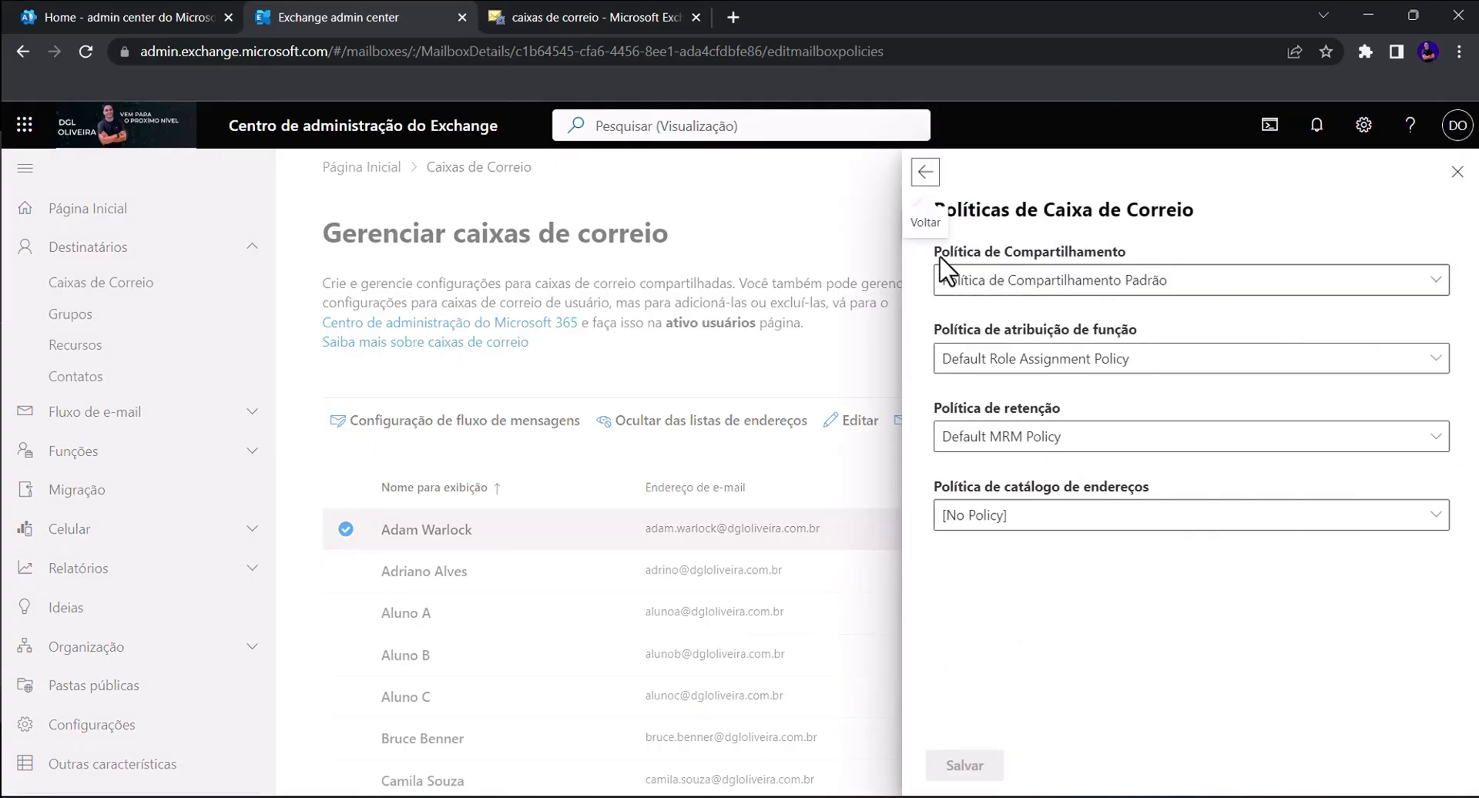
- Review the sharing, role assignment, retention and address book policies, keeping Default MRM Policy and [No Policy] unchanged
{"action": "left_click_drag", "start_coordinate": [932, 252], "coordinate": [1119, 250]}
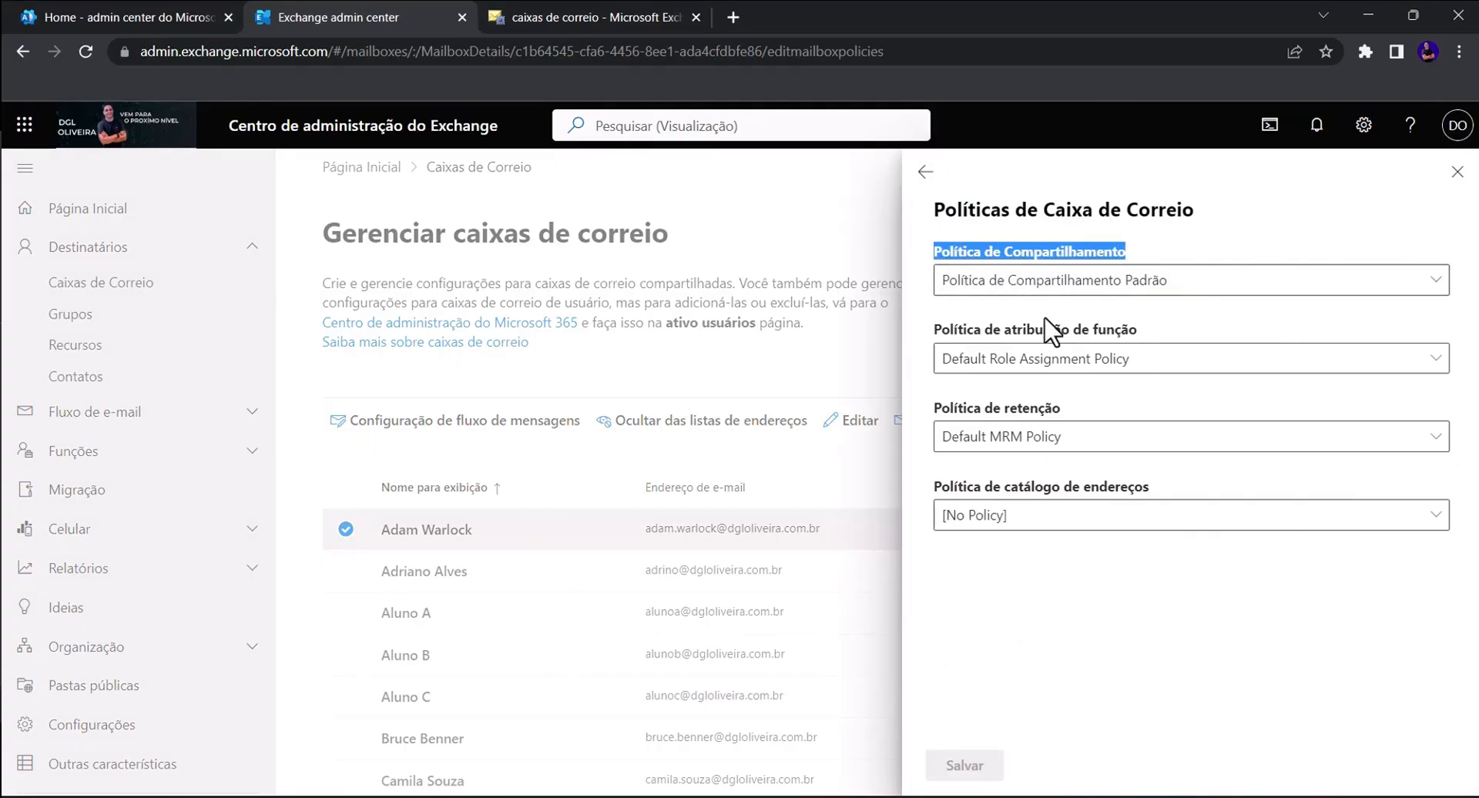
{"action": "left_click_drag", "start_coordinate": [933, 330], "coordinate": [1171, 362]}
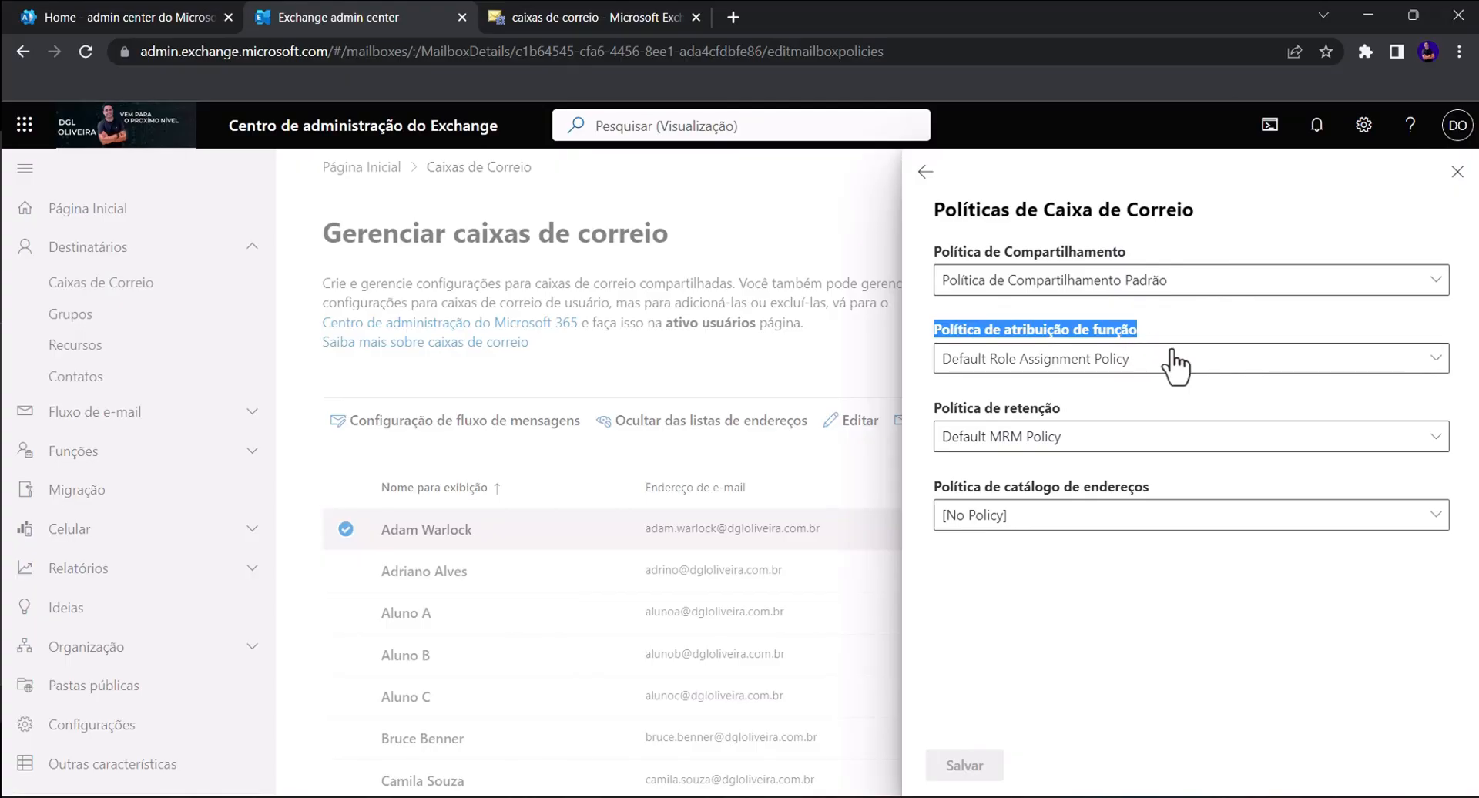
{"action": "left_click_drag", "start_coordinate": [935, 409], "coordinate": [1075, 409]}
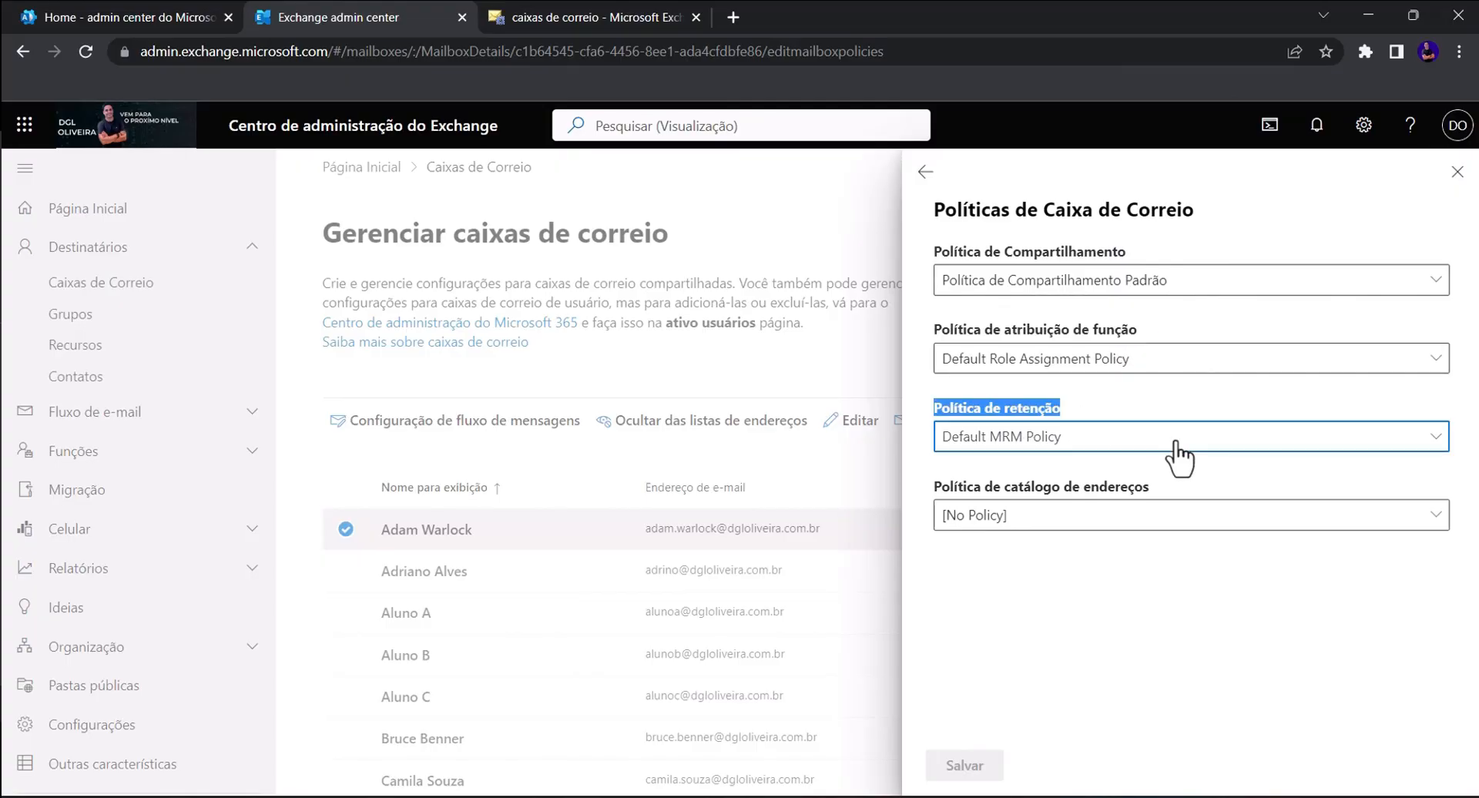
{"action": "left_click", "coordinate": [1082, 438]}
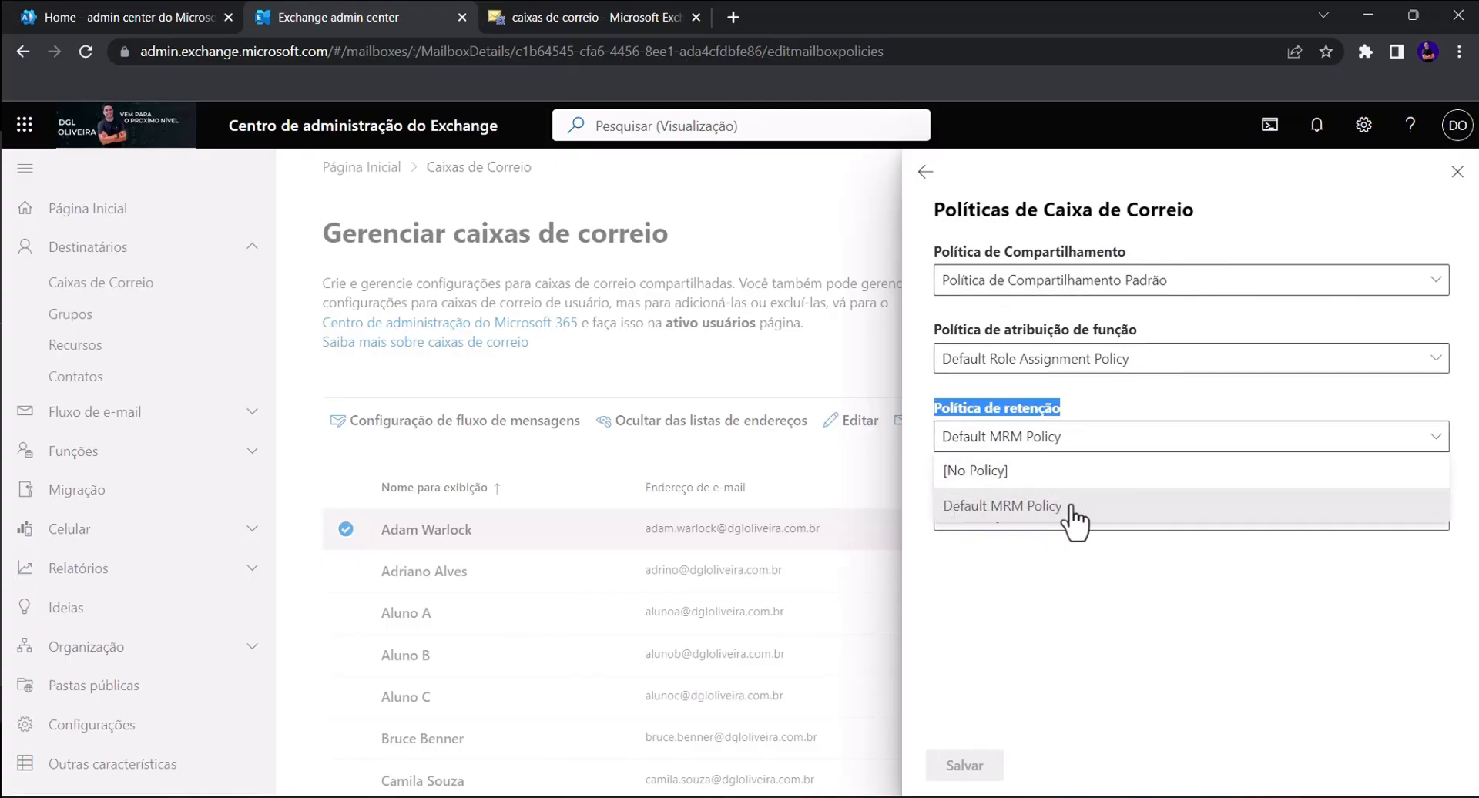
{"action": "left_click", "coordinate": [1121, 413]}
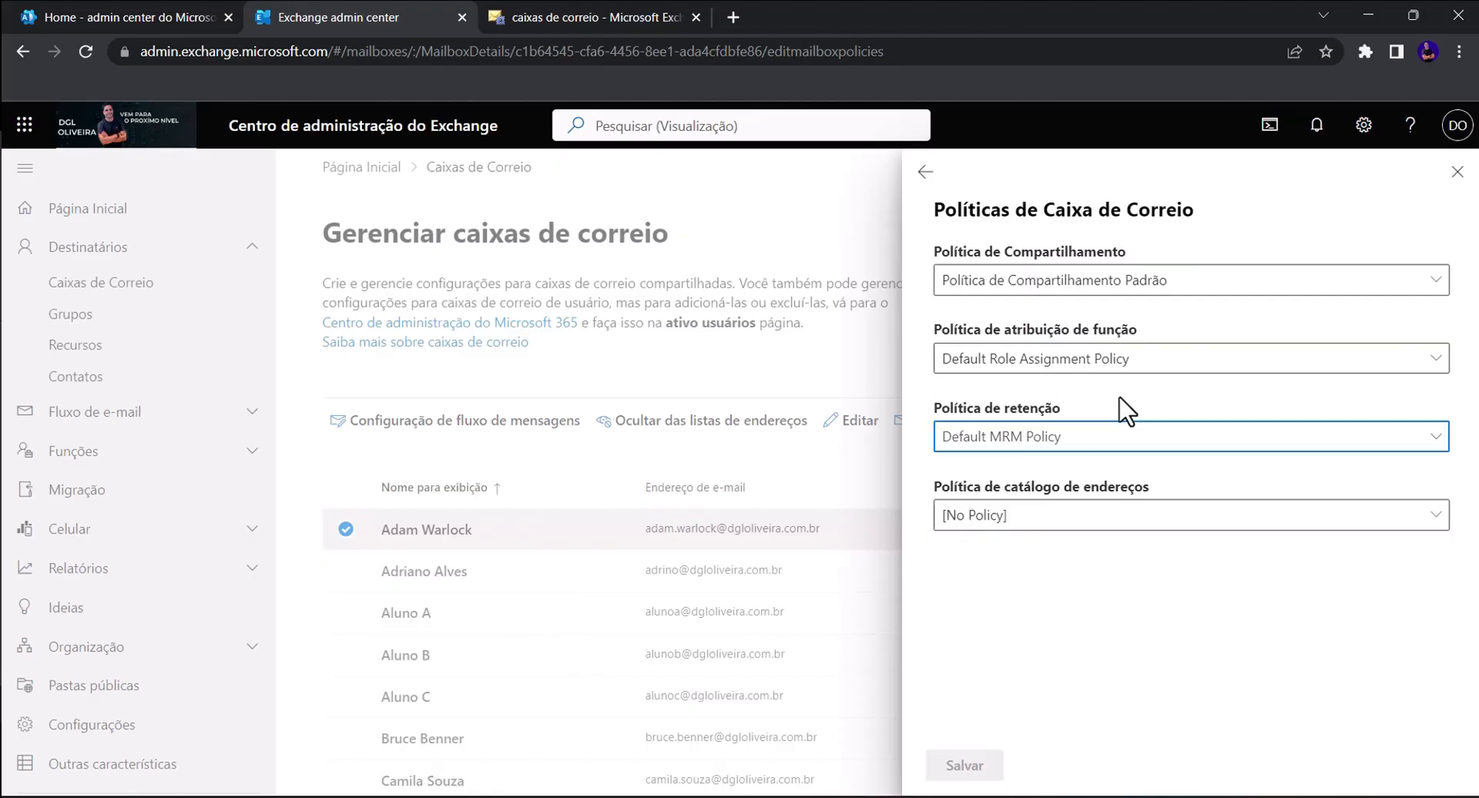
{"action": "left_click", "coordinate": [1176, 530]}
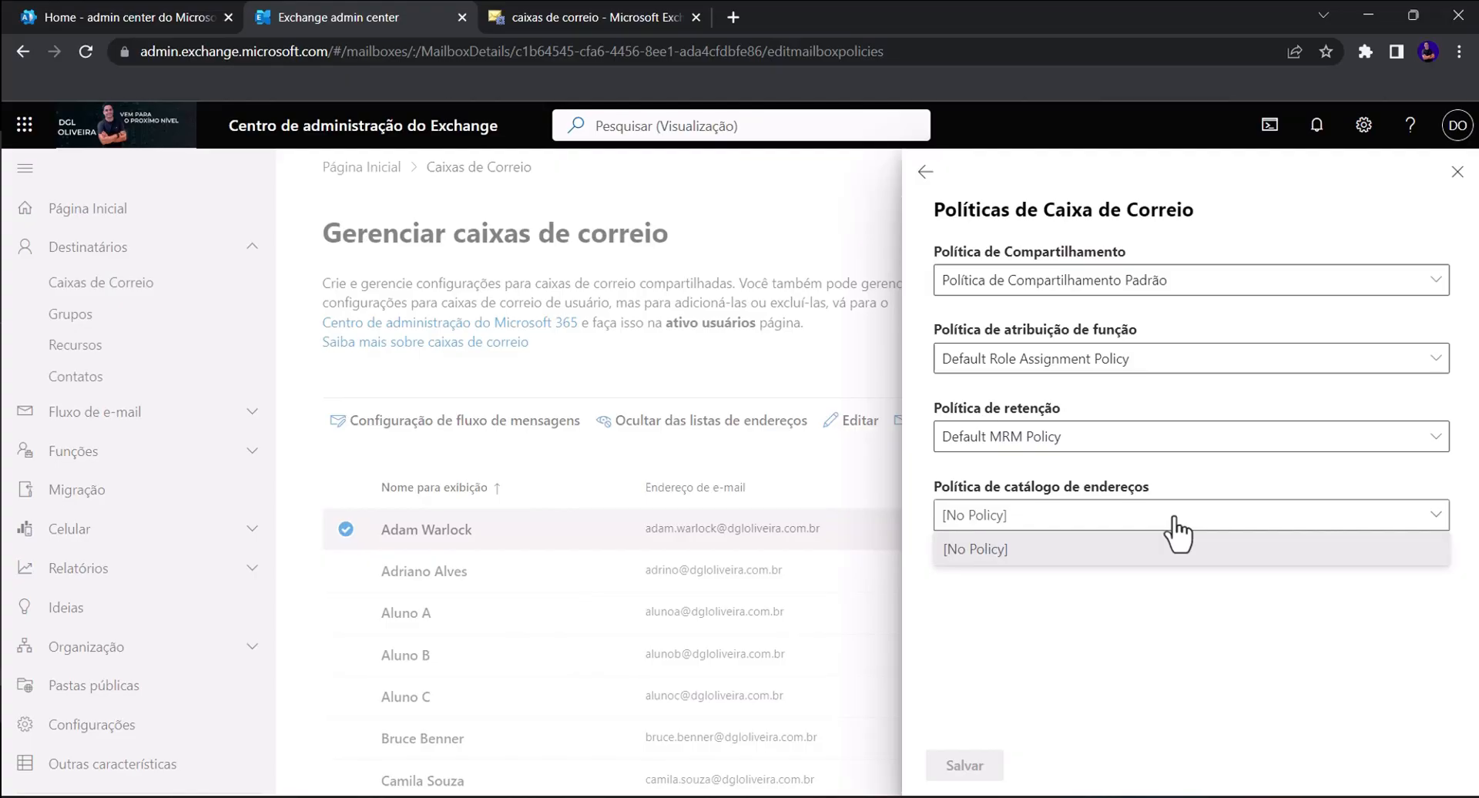
{"action": "left_click", "coordinate": [1174, 517]}
- In the classic center, open Adam Warlock's mailbox, leave both policies unchanged, and choose Desabilitar o Exchange ActiveSync
{"action": "left_click", "coordinate": [625, 6]}
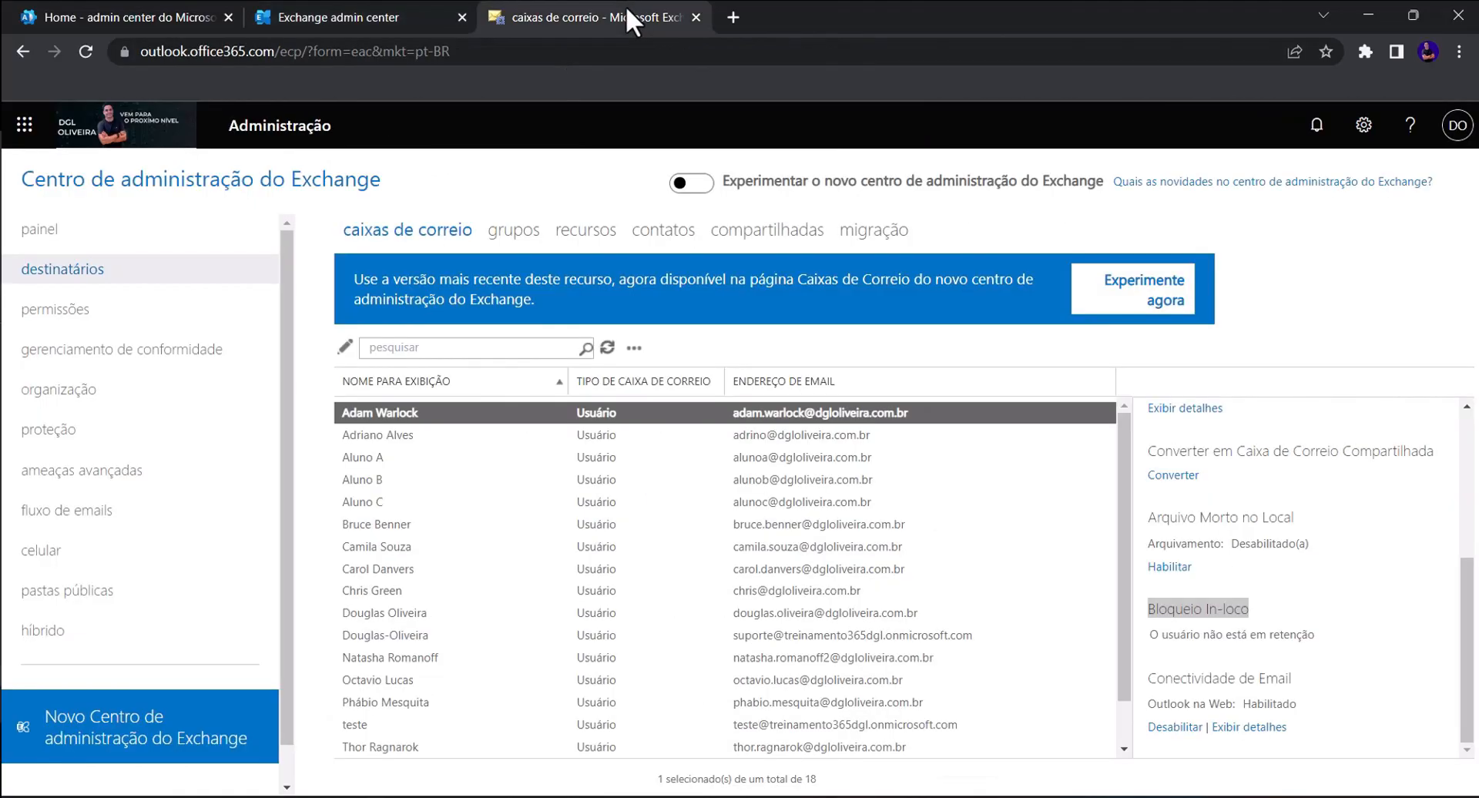
{"action": "double_click", "coordinate": [459, 408]}
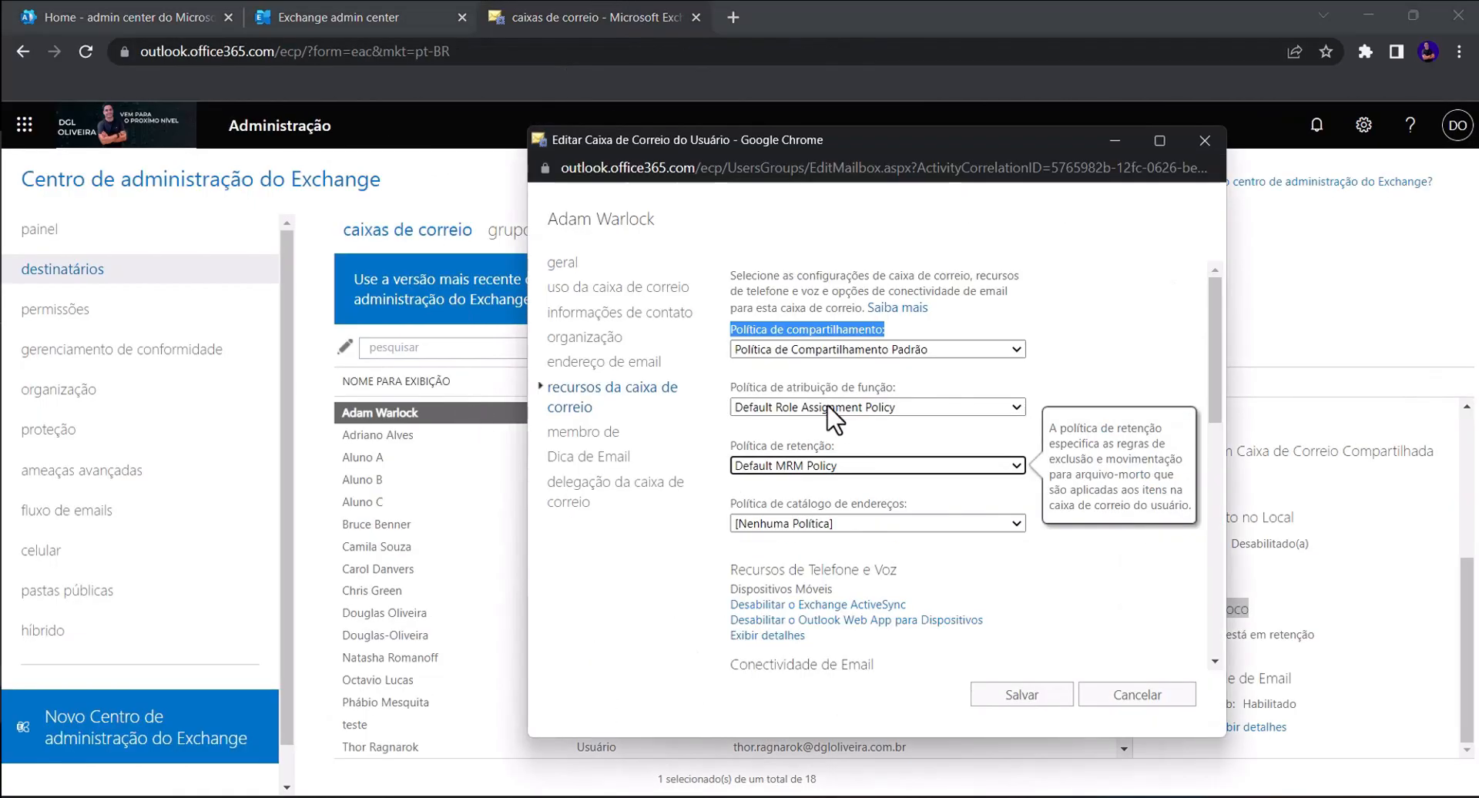
{"action": "left_click_drag", "start_coordinate": [734, 451], "coordinate": [832, 470]}
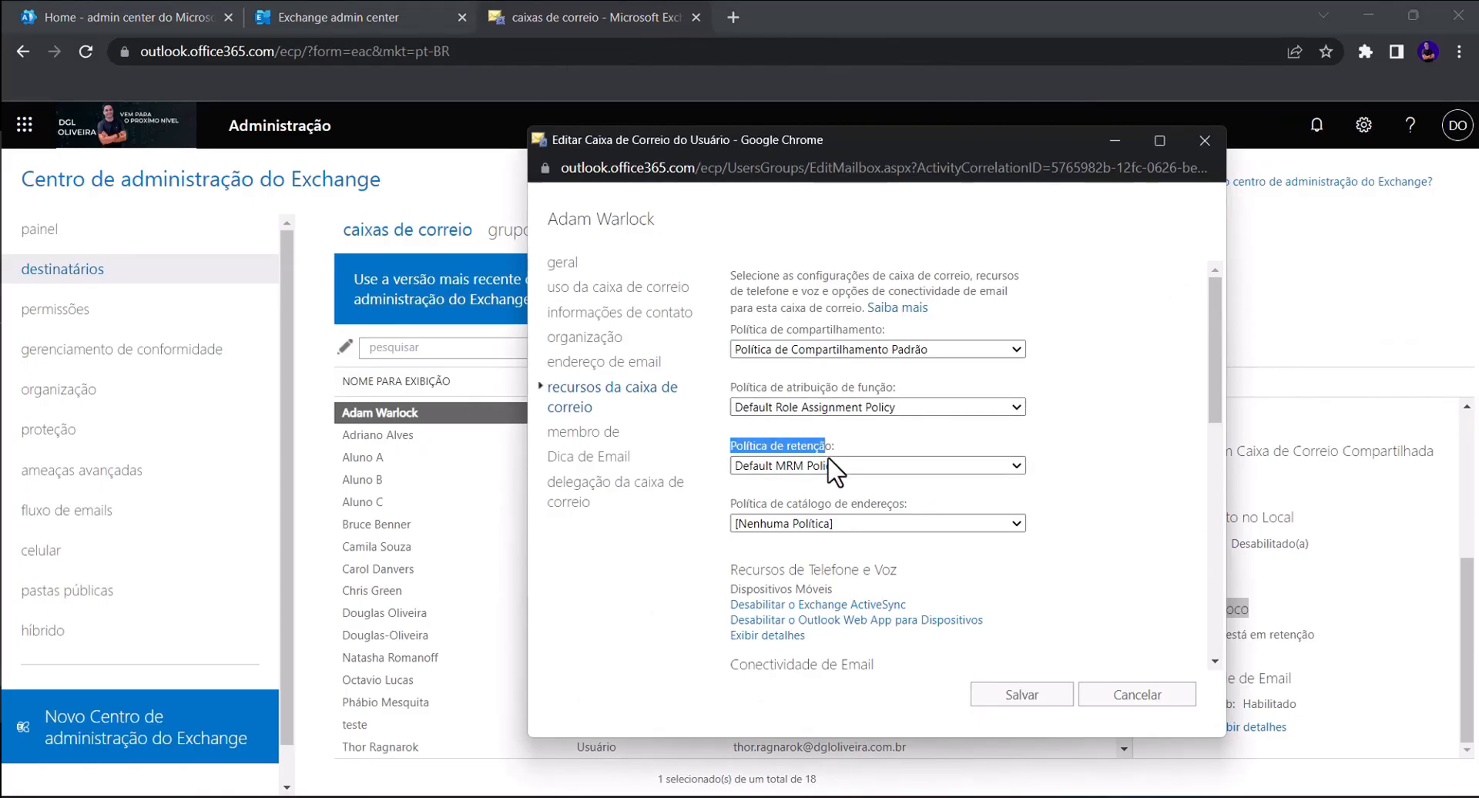
{"action": "left_click_drag", "start_coordinate": [730, 505], "coordinate": [1017, 526]}
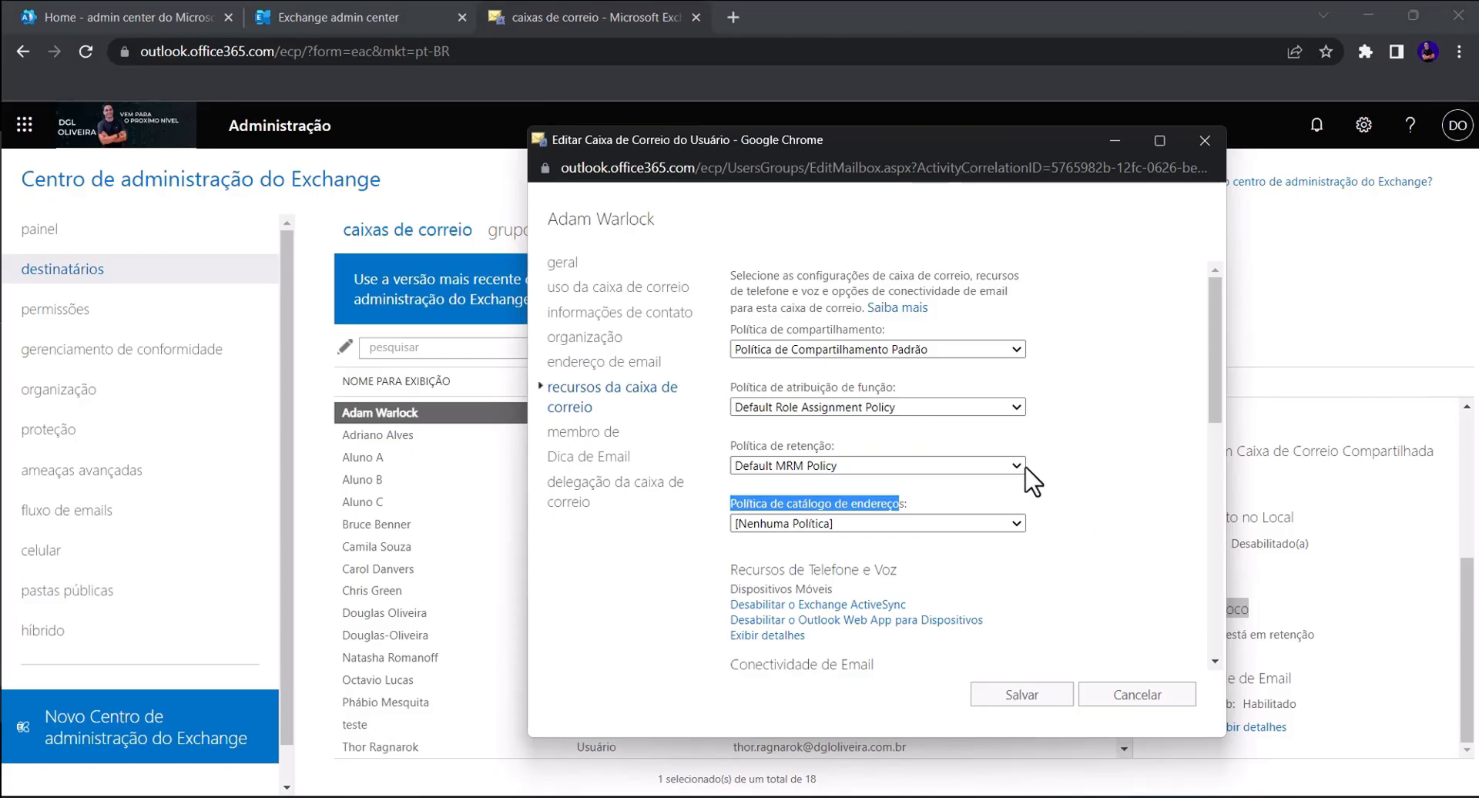
{"action": "left_click", "coordinate": [985, 469]}
{"action": "left_click", "coordinate": [982, 470]}
{"action": "left_click", "coordinate": [954, 522]}
{"action": "left_click", "coordinate": [946, 532]}
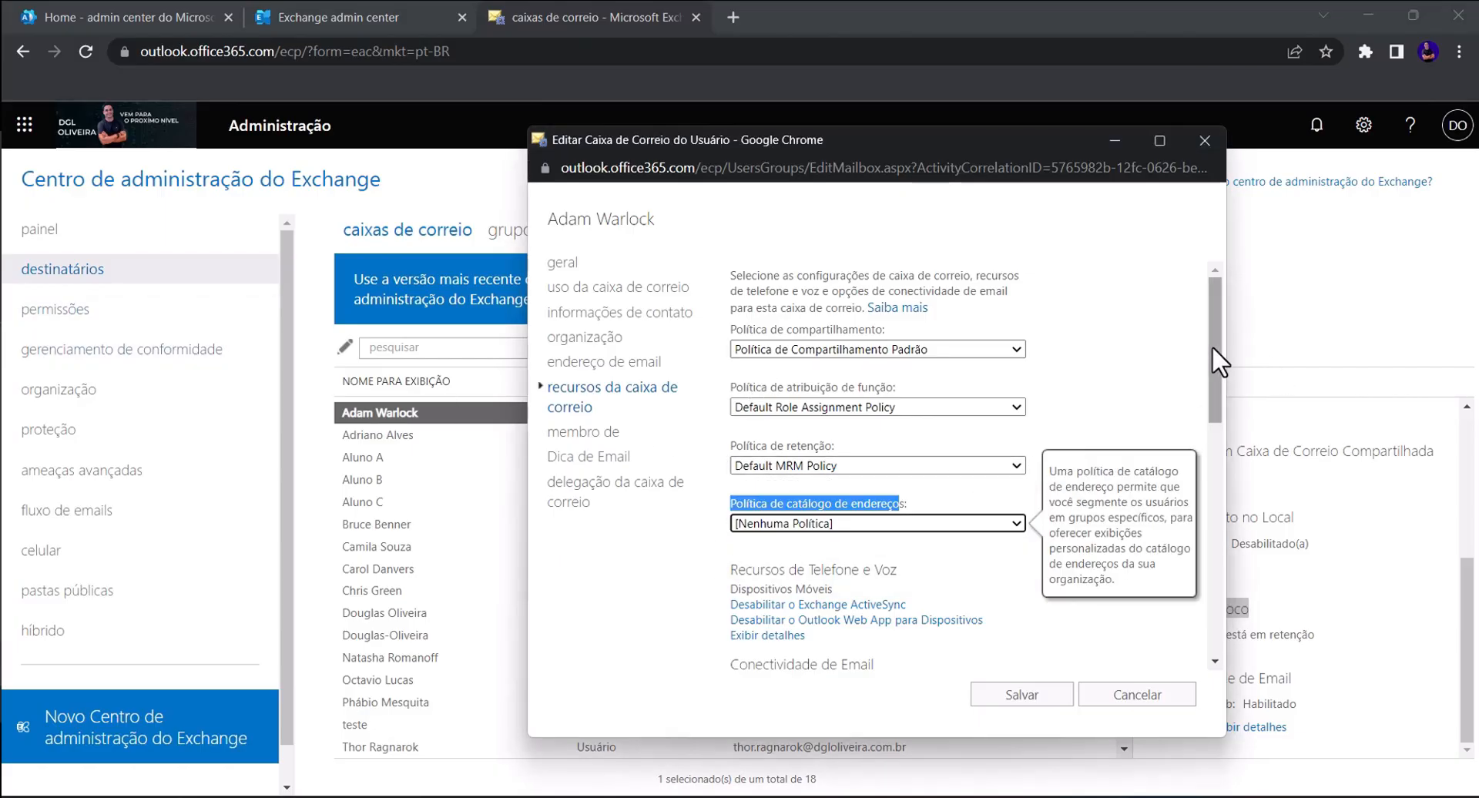
{"action": "left_click_drag", "start_coordinate": [1213, 345], "coordinate": [1218, 393]}
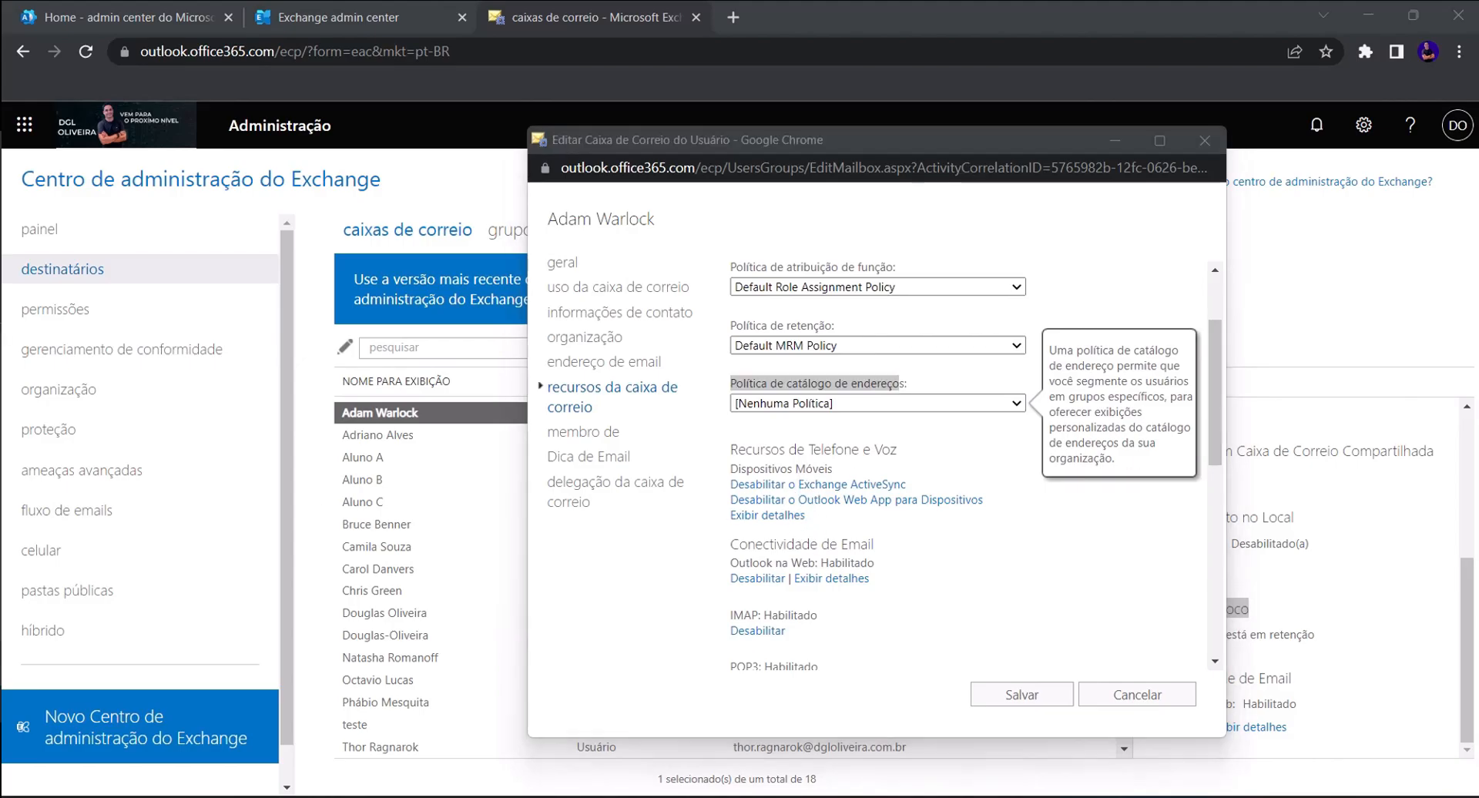
{"action": "left_click", "coordinate": [864, 485]}
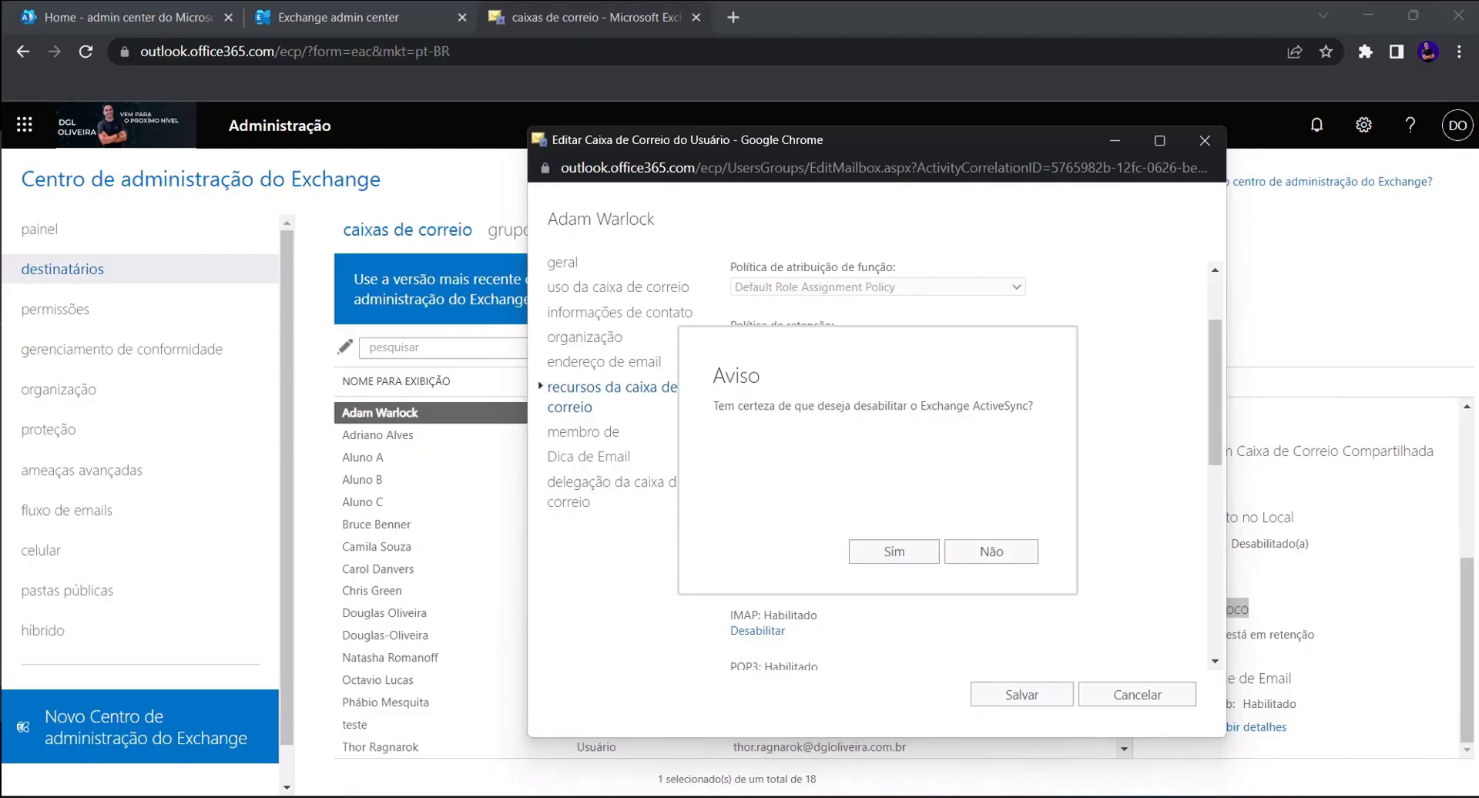
- Answer Não to keep ActiveSync enabled, and scroll to the IMAP, POP3 and MAPI connectivity entries
{"action": "left_click", "coordinate": [1018, 553]}
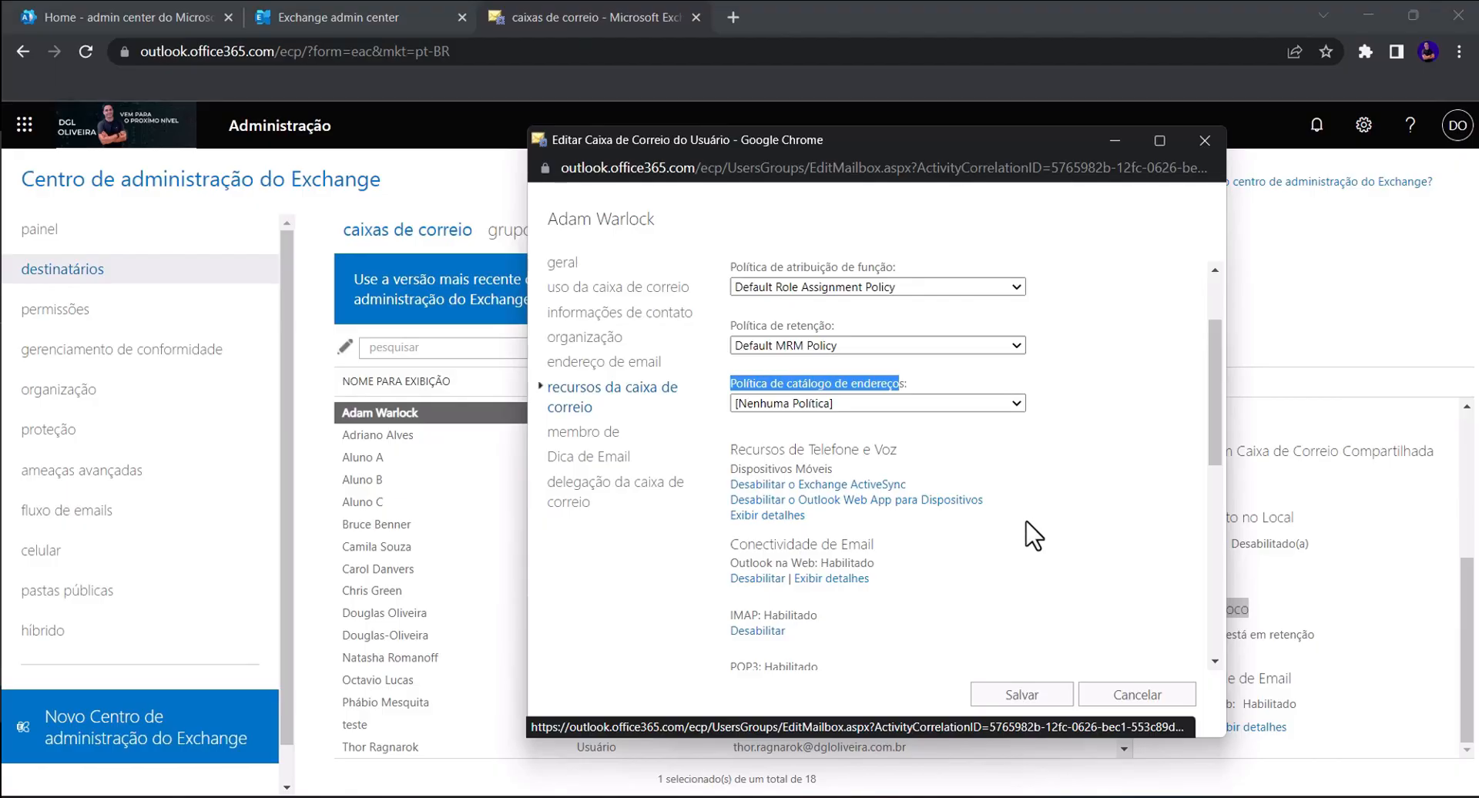
{"action": "scroll", "coordinate": [1015, 531], "scroll_direction": "down", "scroll_amount": 1}
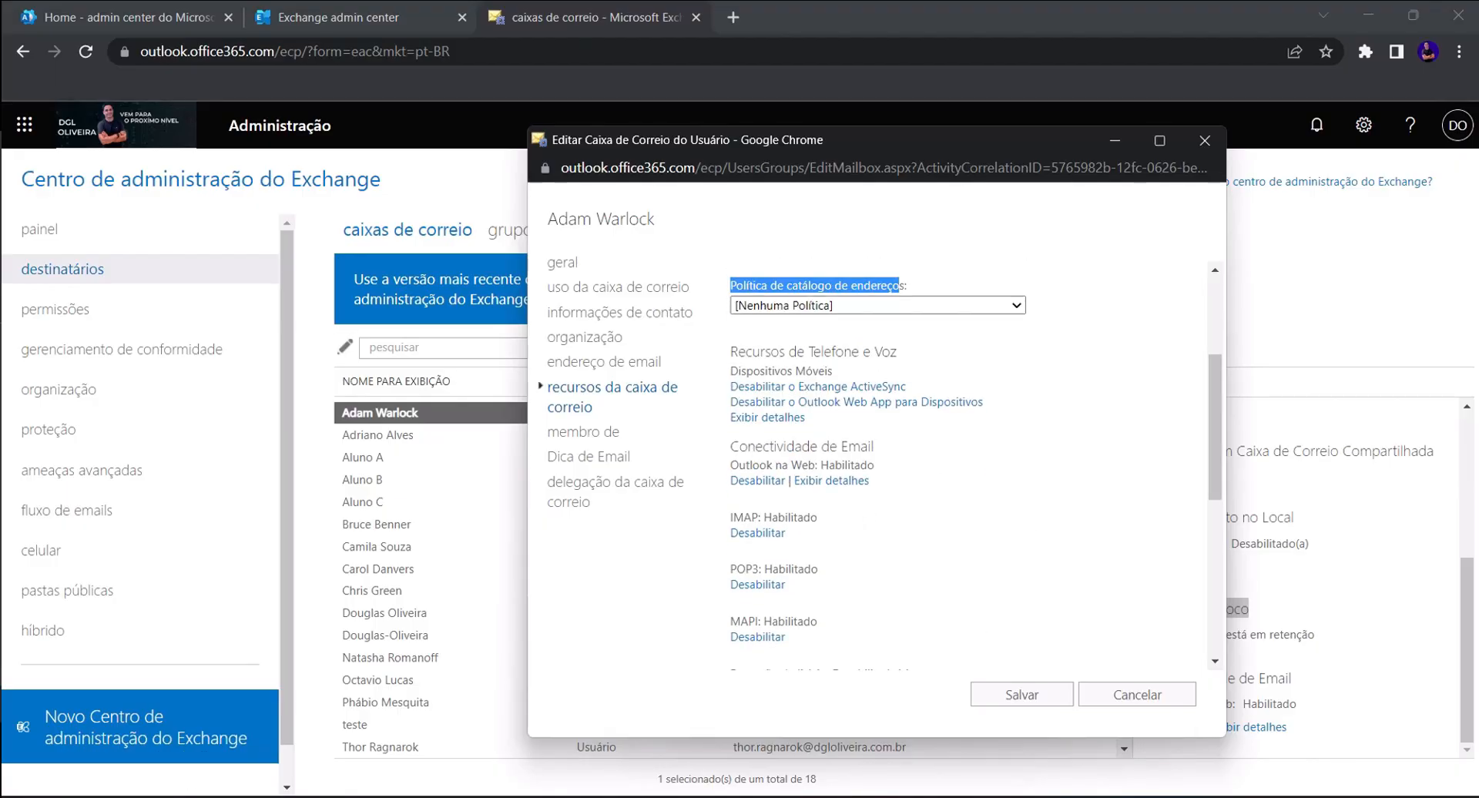
{"action": "left_click", "coordinate": [916, 441]}
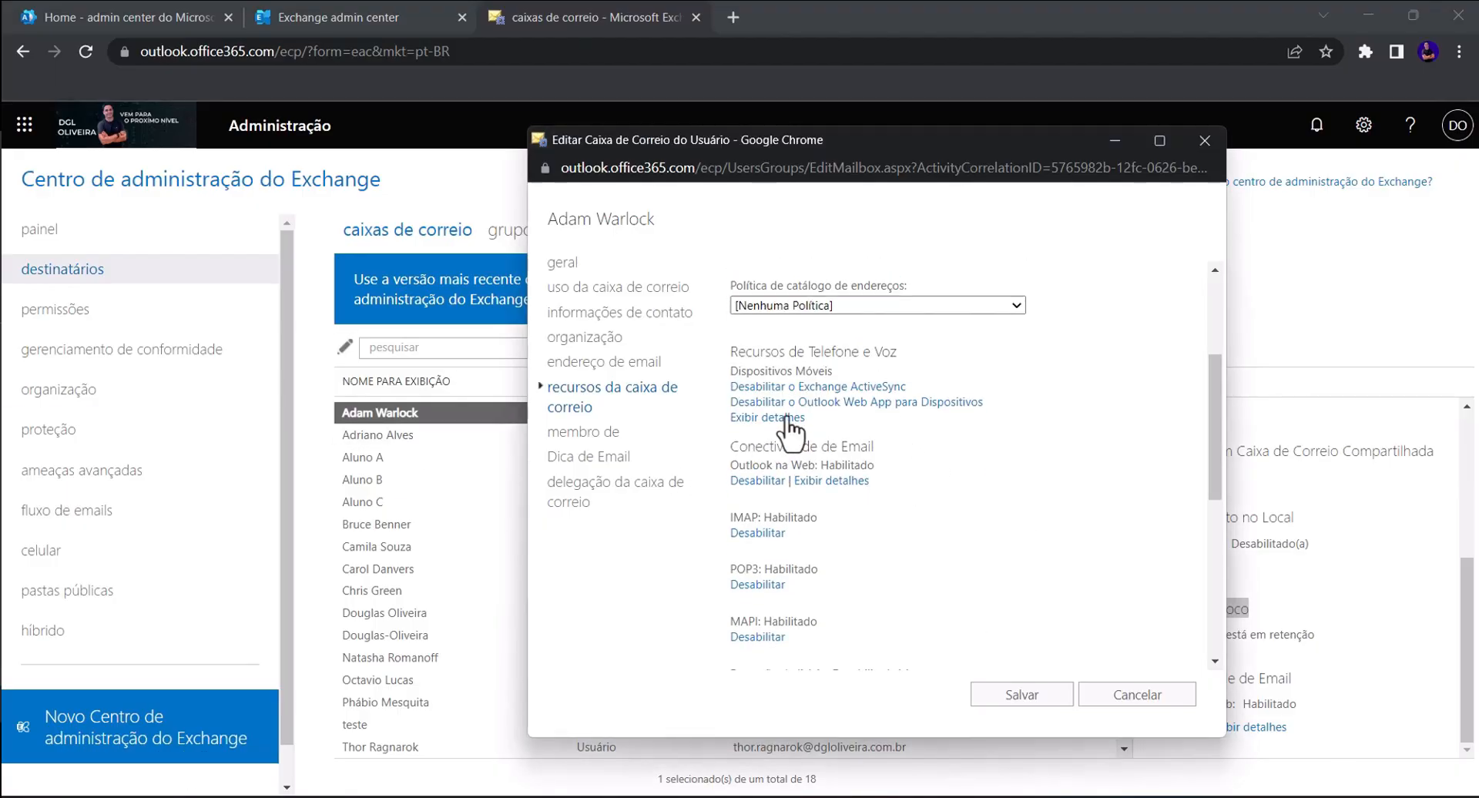
- View the mobile device details, leave the classic edit window unsaved, and return to the mailbox policies form
{"action": "left_click", "coordinate": [790, 419]}
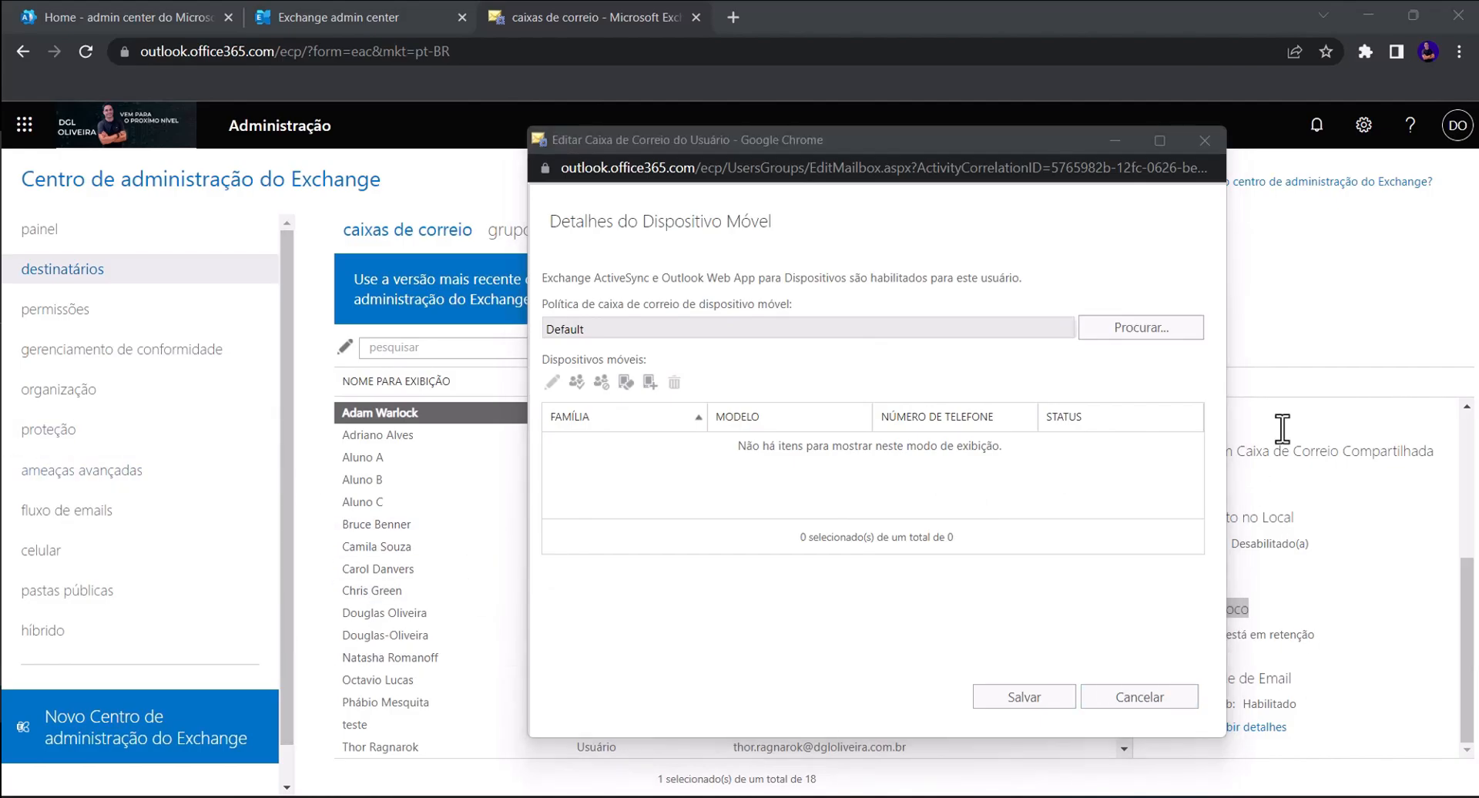
{"action": "left_click", "coordinate": [1205, 139]}
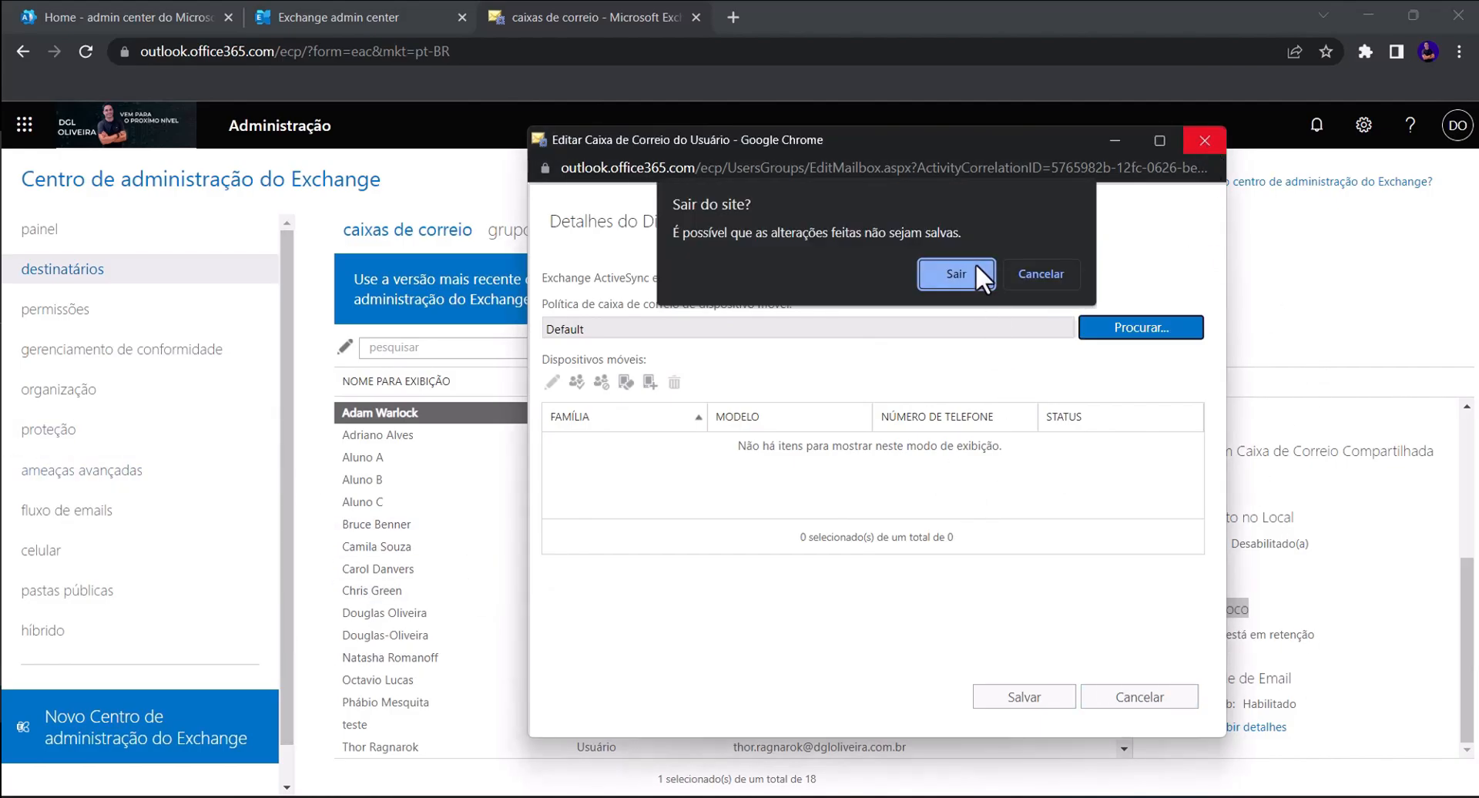
{"action": "left_click", "coordinate": [957, 275]}
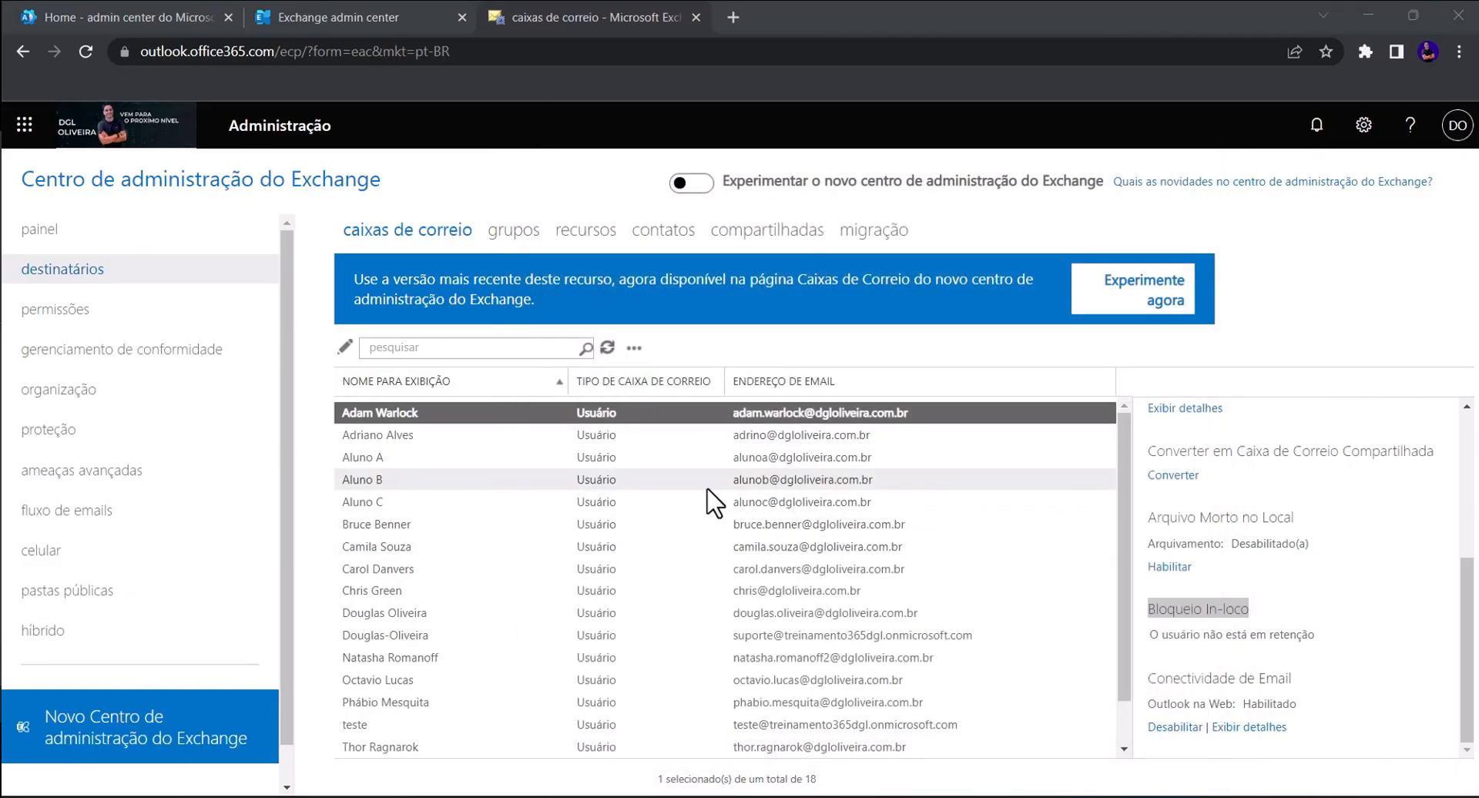
{"action": "double_click", "coordinate": [401, 416]}
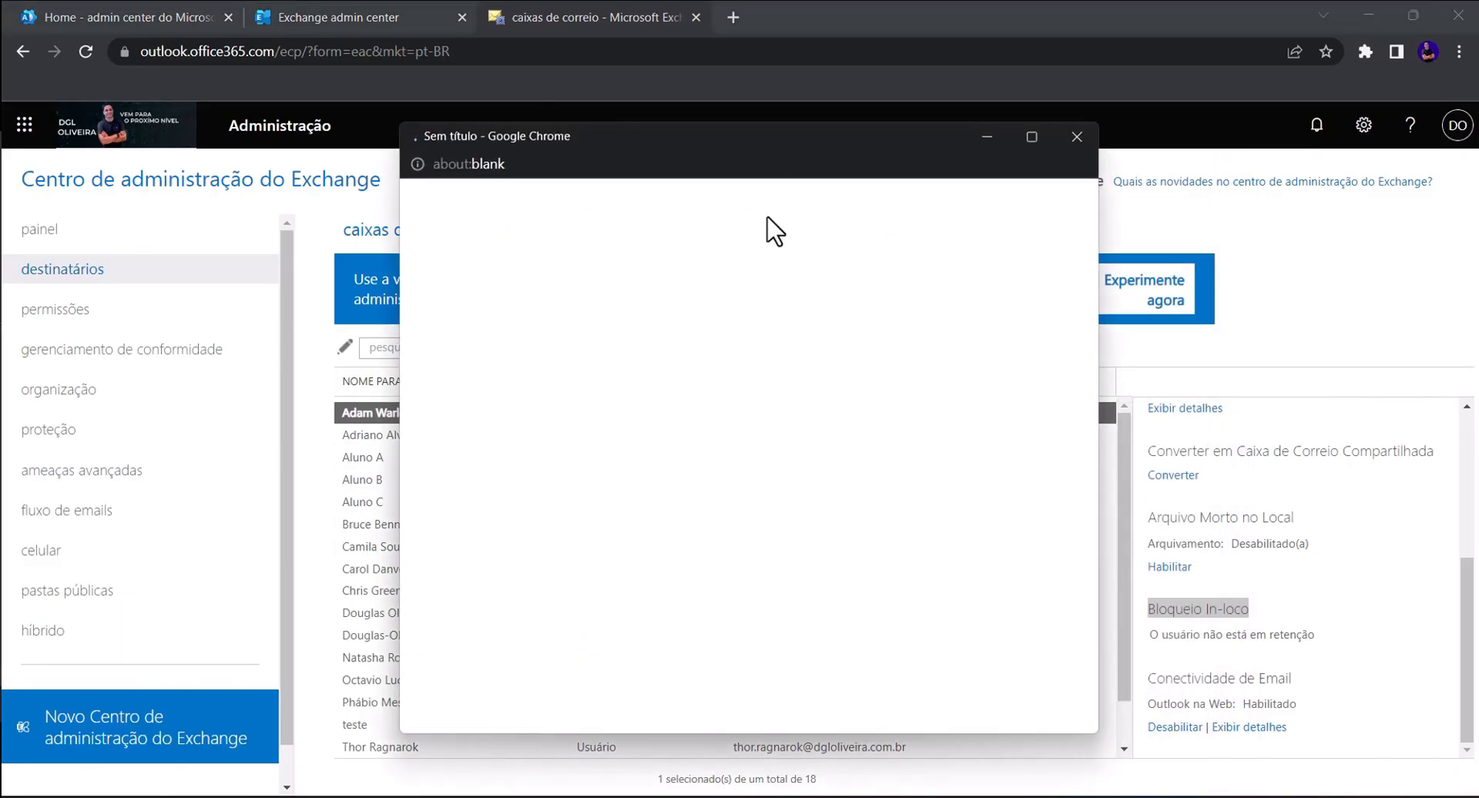
{"action": "left_click", "coordinate": [344, 9]}
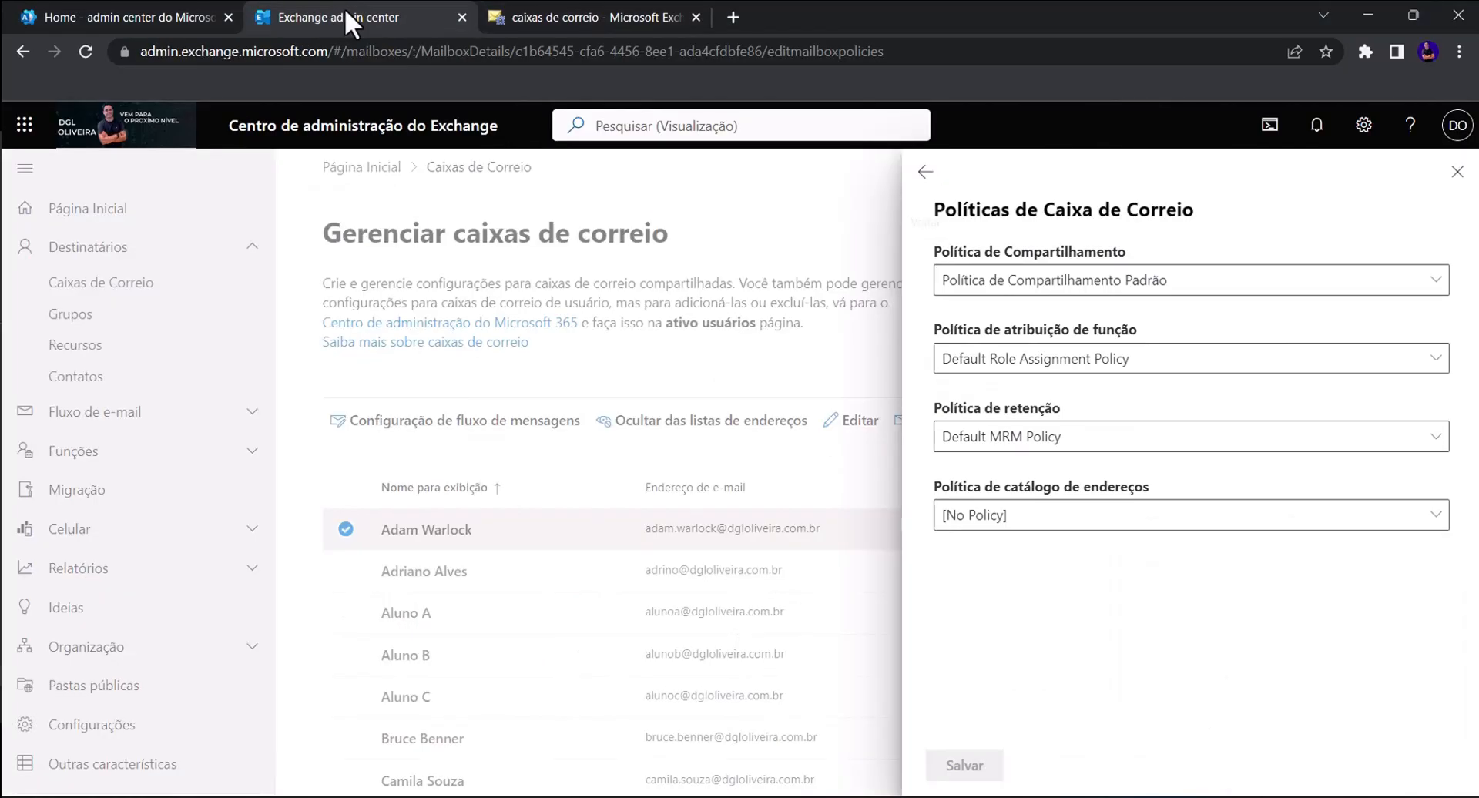